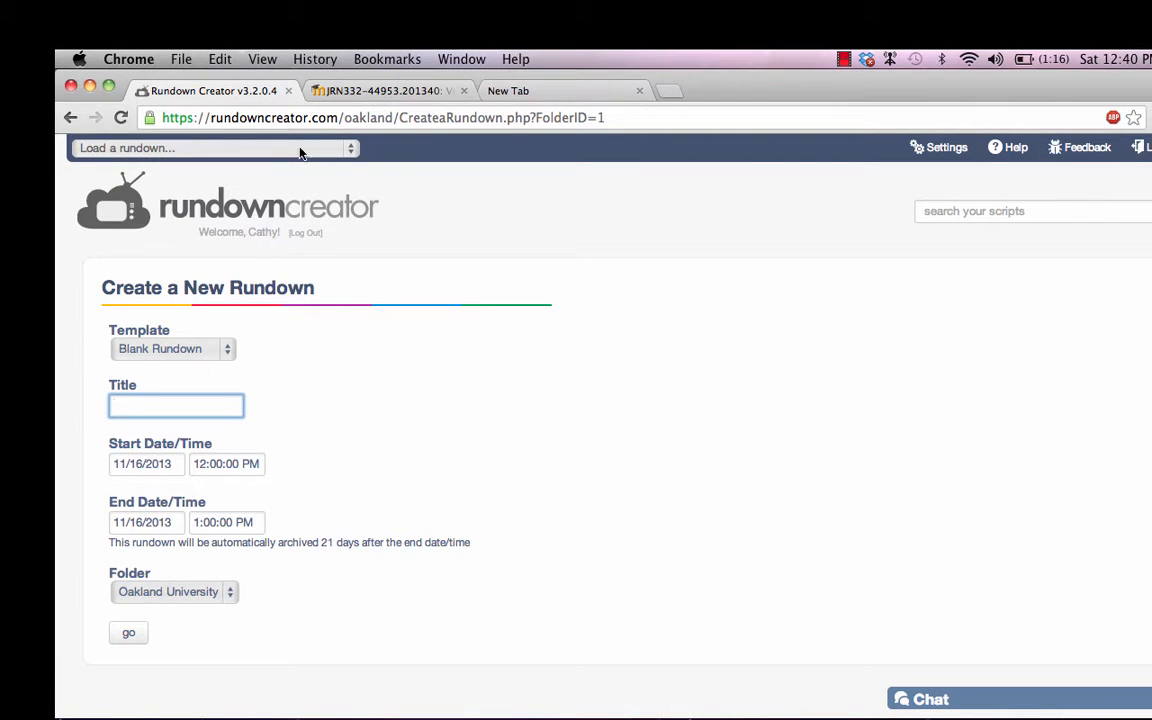
Start a new rundown in the Oakland University folder and title it with a last name followed by "test"
{"action": "left_click", "coordinate": [350, 152]}
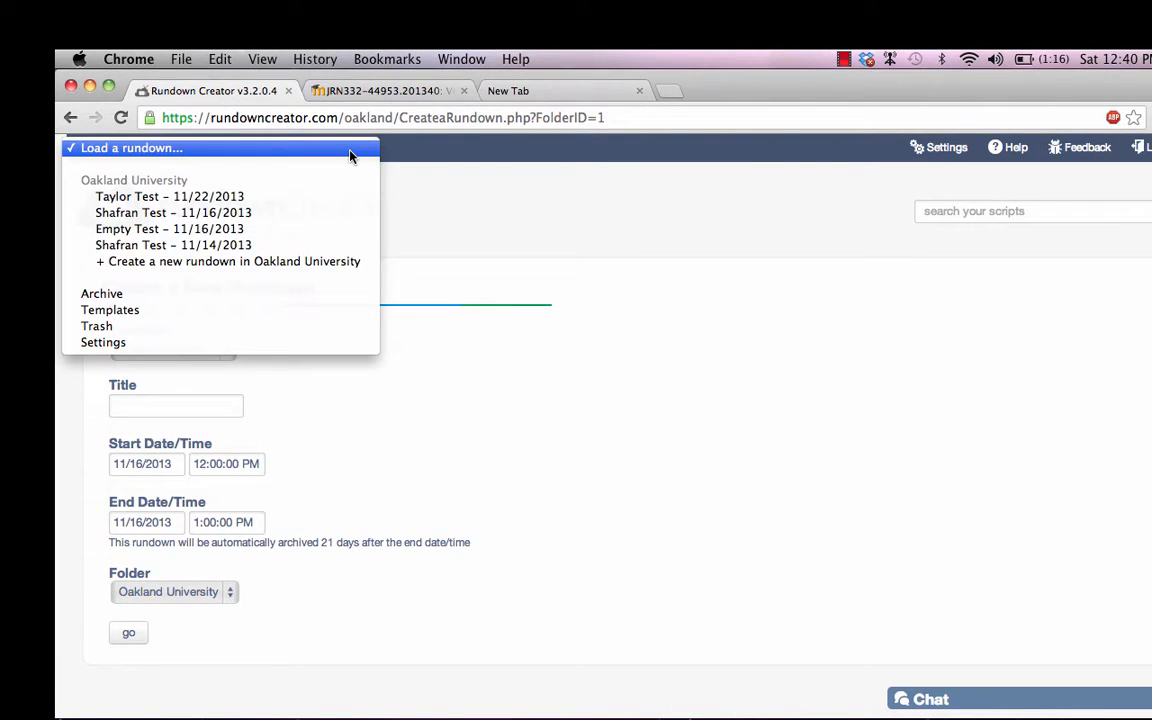
{"action": "left_click", "coordinate": [303, 262]}
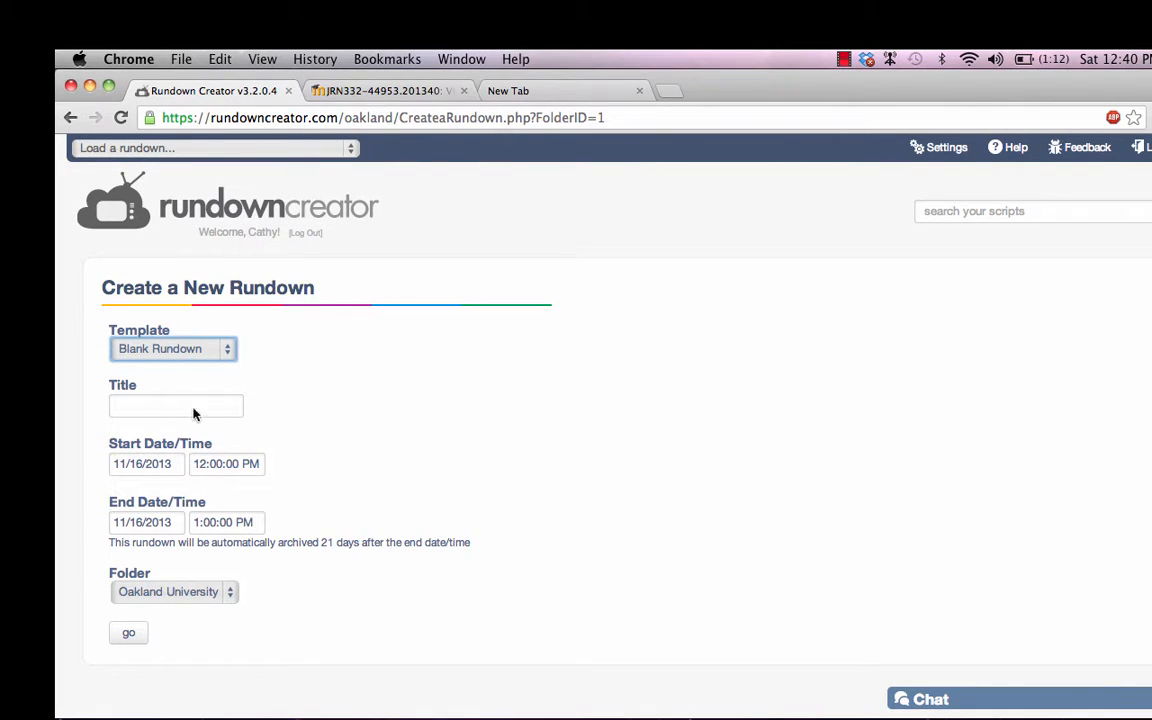
{"action": "left_click", "coordinate": [135, 404]}
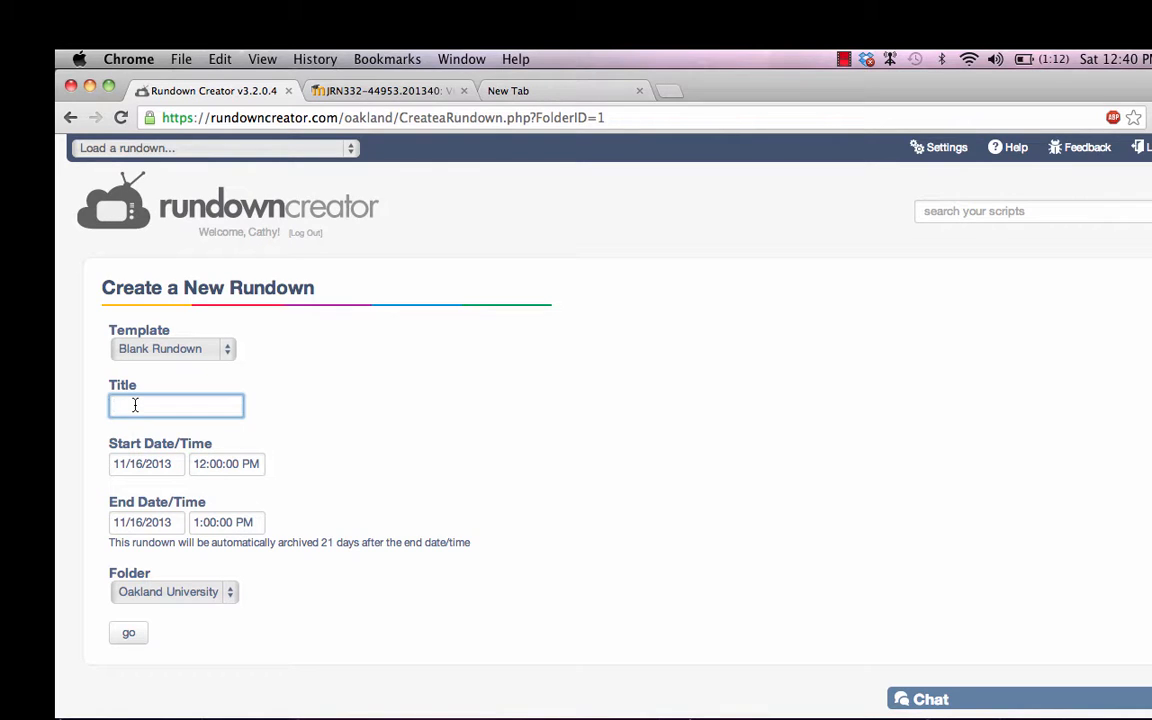
{"action": "type", "text": "lastname test"}
{"action": "double_click", "coordinate": [148, 406]}
{"action": "type", "text": "smith"}
{"action": "left_click", "coordinate": [292, 437]}
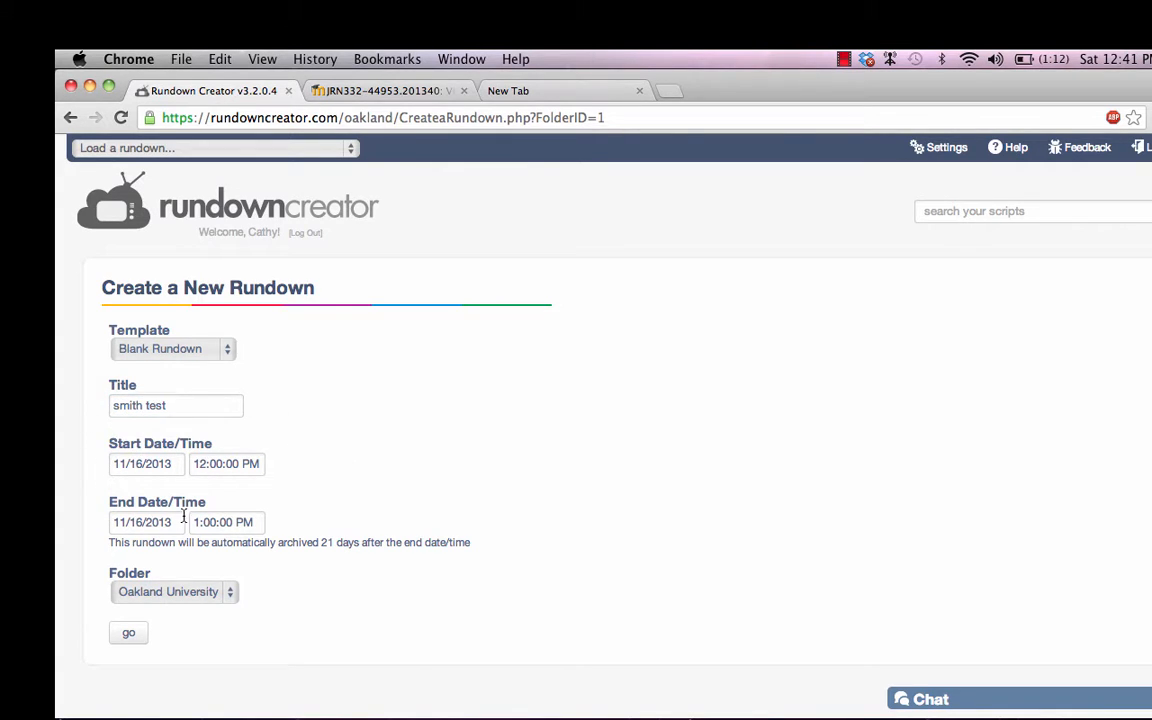
Create the rundown with a start date of 11/22/2013 and an end time of 12:28 PM
{"action": "left_click", "coordinate": [166, 464]}
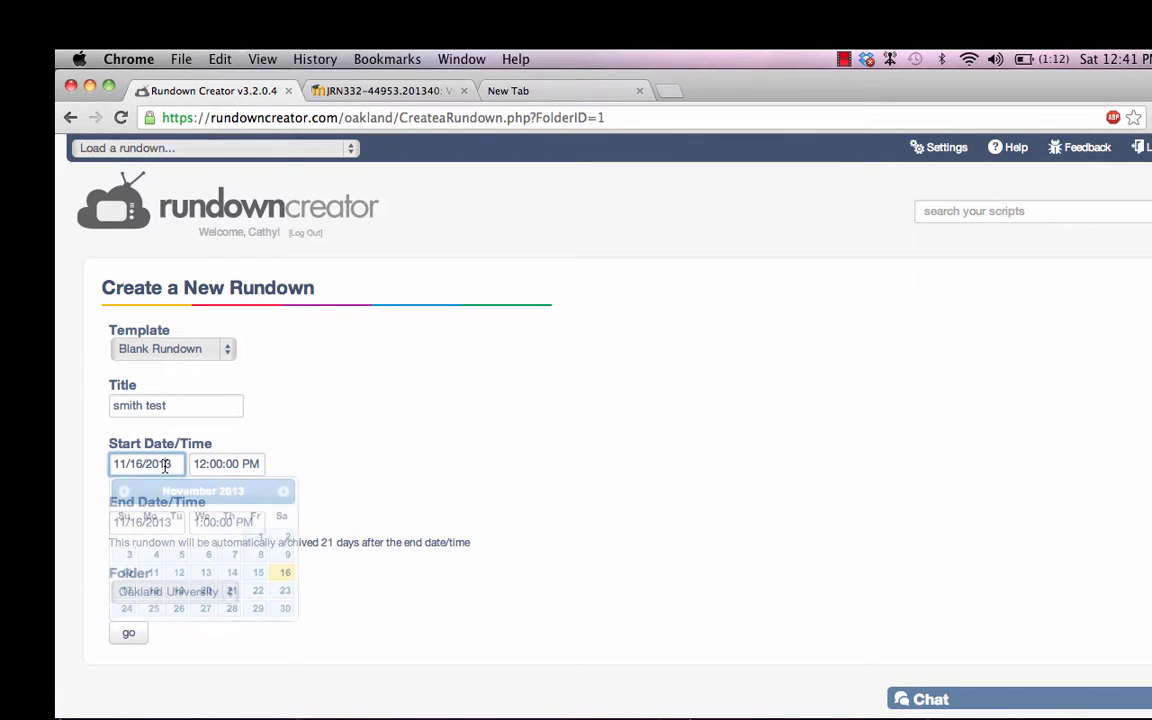
{"action": "left_click", "coordinate": [259, 591]}
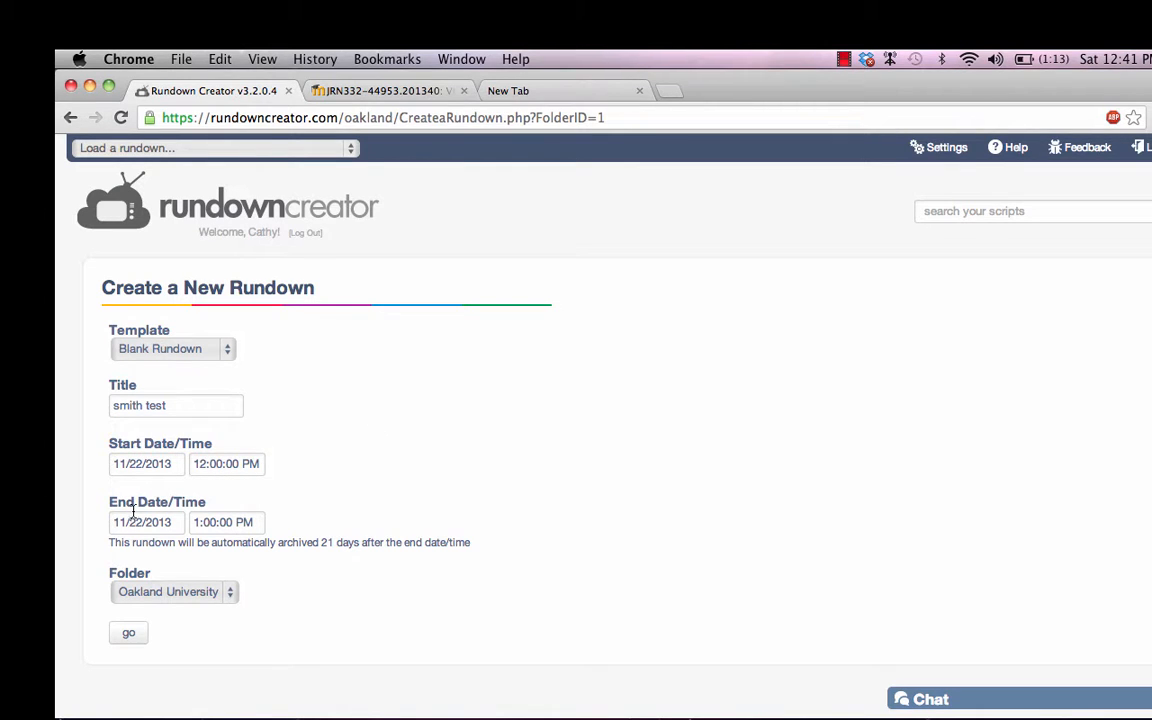
{"action": "left_click", "coordinate": [218, 522]}
{"action": "key", "text": "BackSpace"}
{"action": "key", "text": "BackSpace"}
{"action": "key", "text": "BackSpace"}
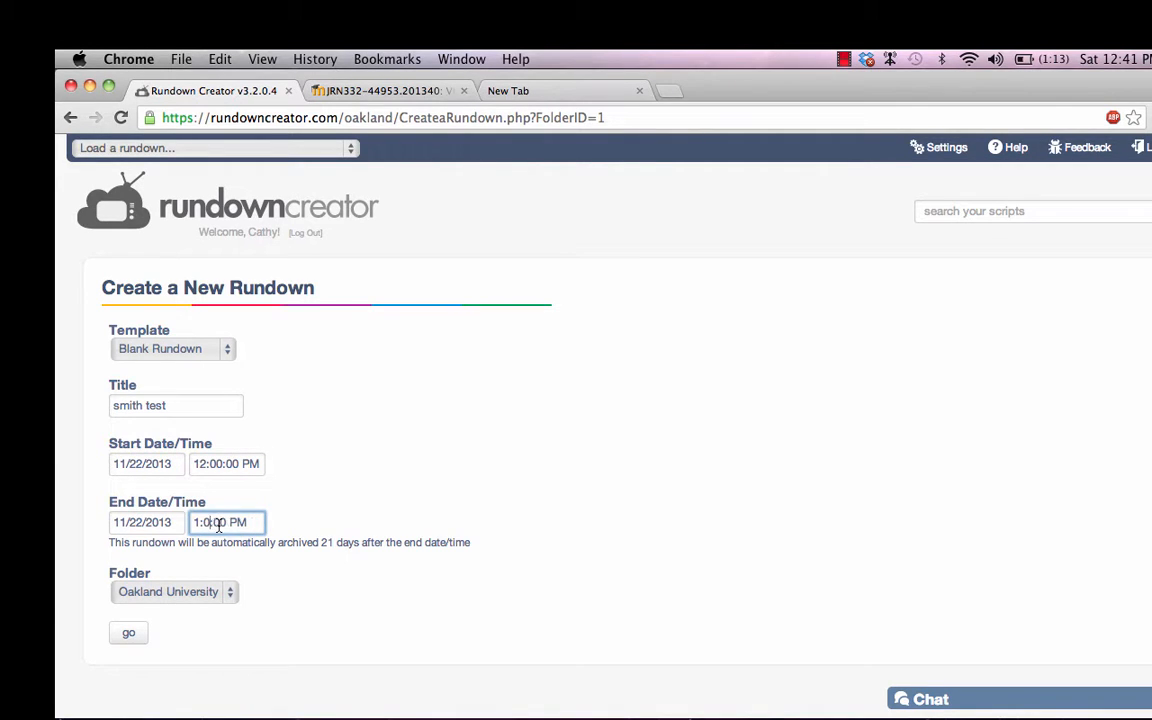
{"action": "key", "text": "BackSpace"}
{"action": "type", "text": "12:28"}
{"action": "left_click", "coordinate": [352, 501]}
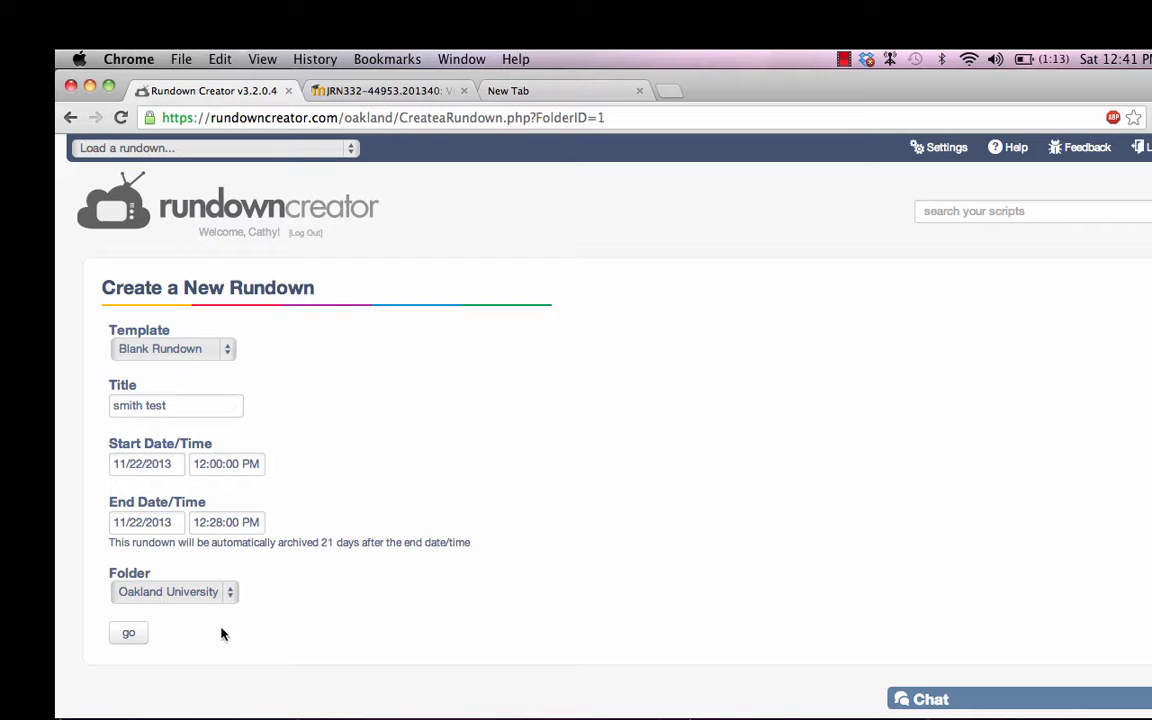
{"action": "left_click", "coordinate": [129, 637]}
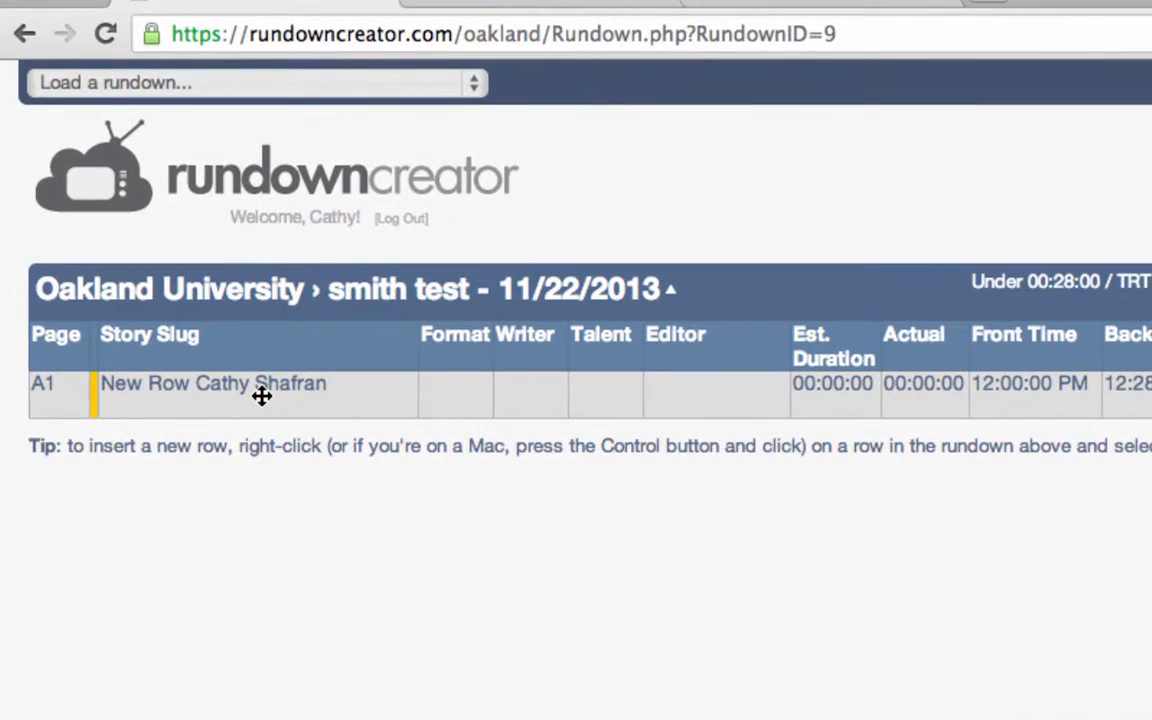
Insert five new rows one after another below row A1
{"action": "left_click", "coordinate": [261, 396]}
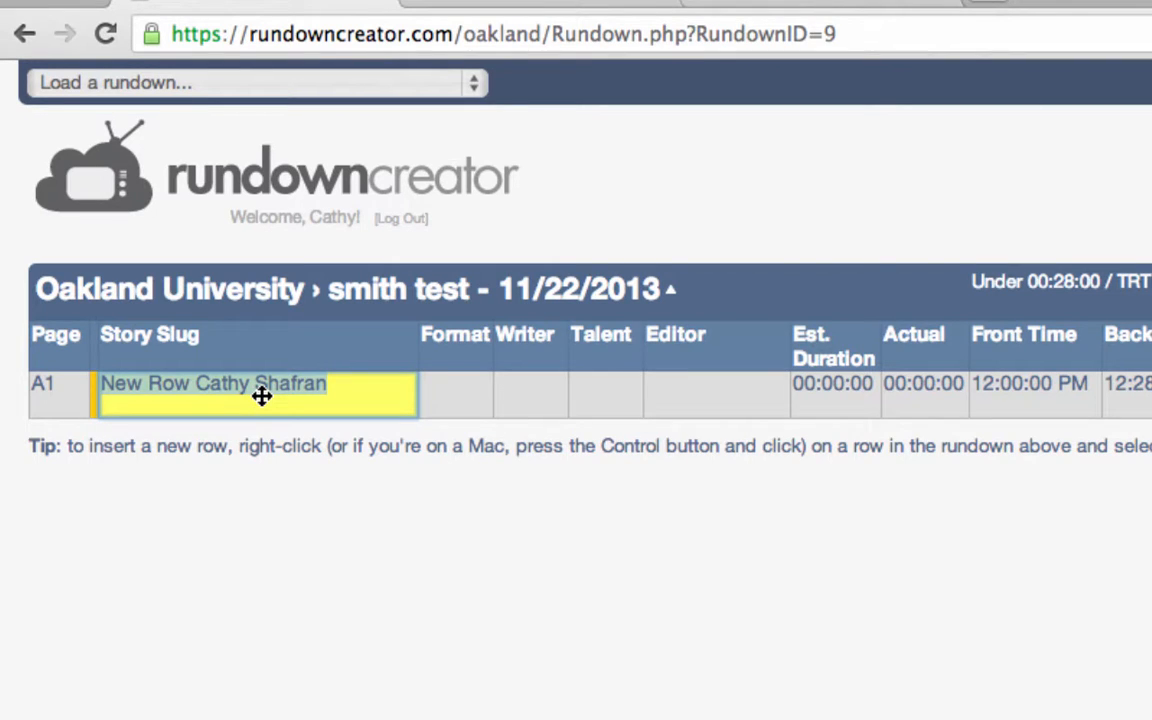
{"action": "left_click", "coordinate": [261, 396]}
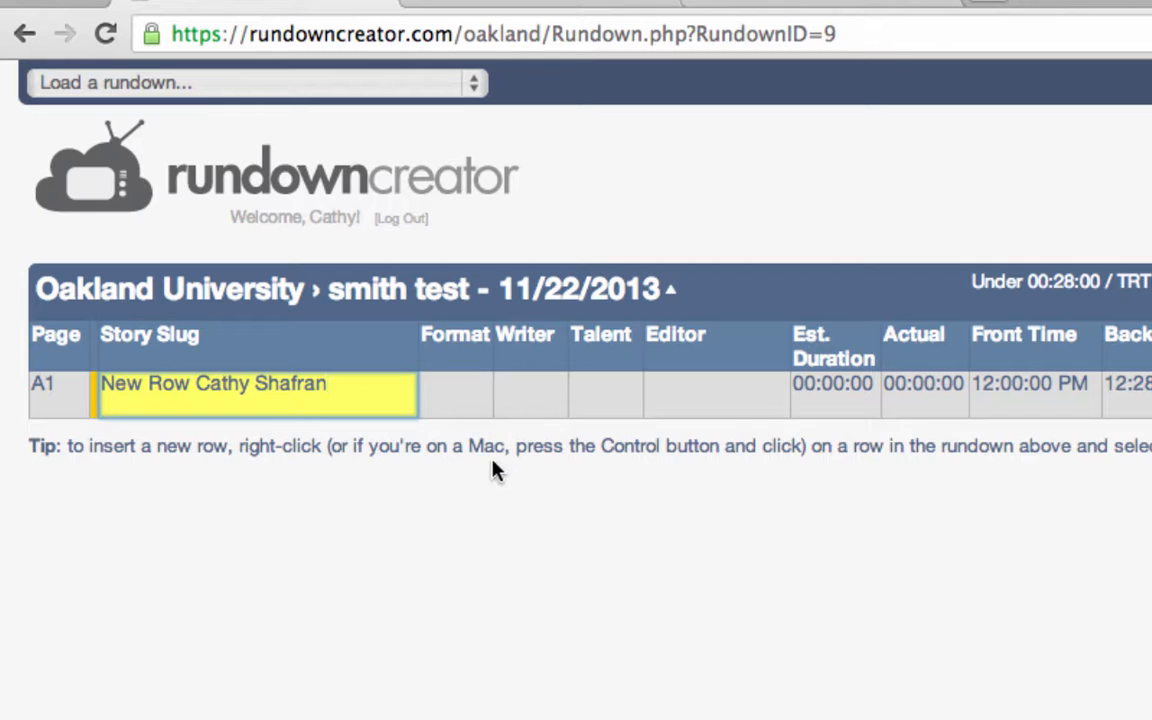
{"action": "right_click", "coordinate": [320, 396]}
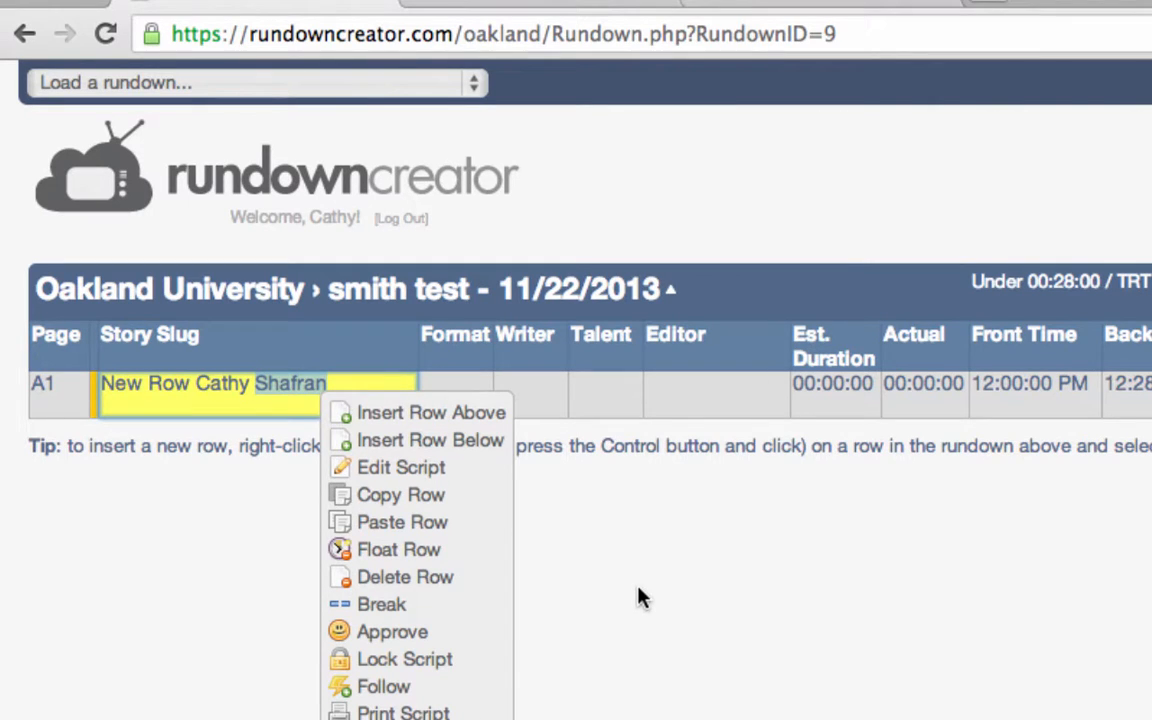
{"action": "left_click", "coordinate": [492, 448]}
{"action": "left_click", "coordinate": [492, 448]}
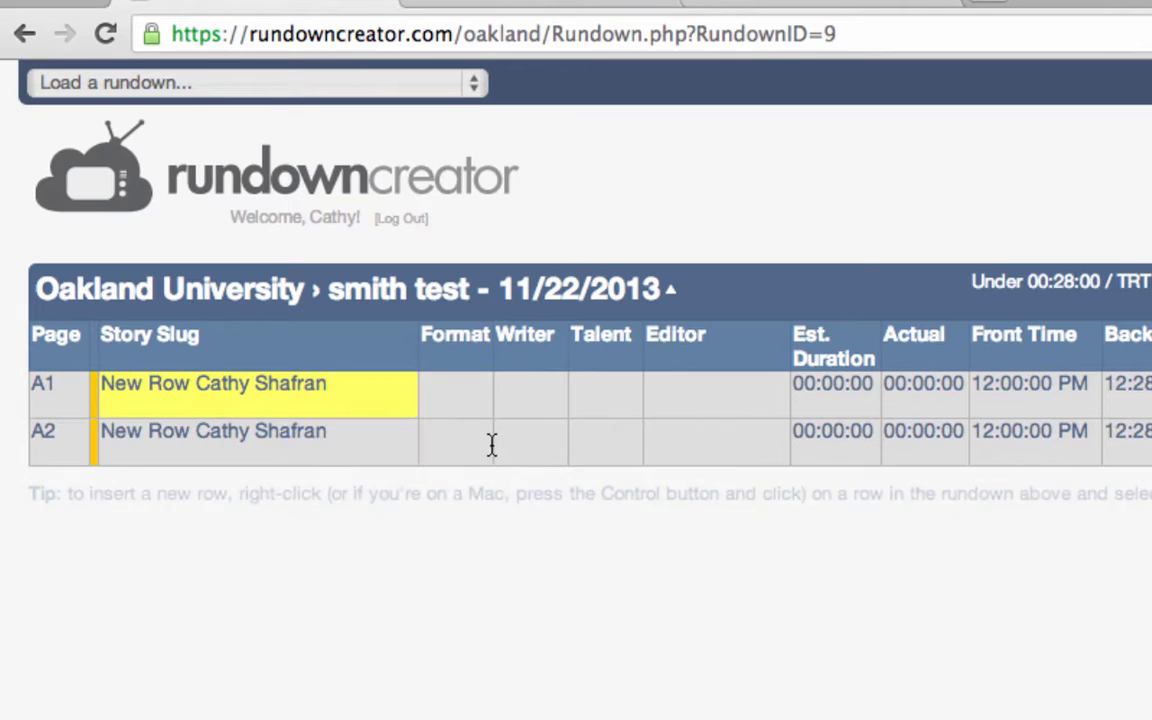
{"action": "right_click", "coordinate": [360, 448]}
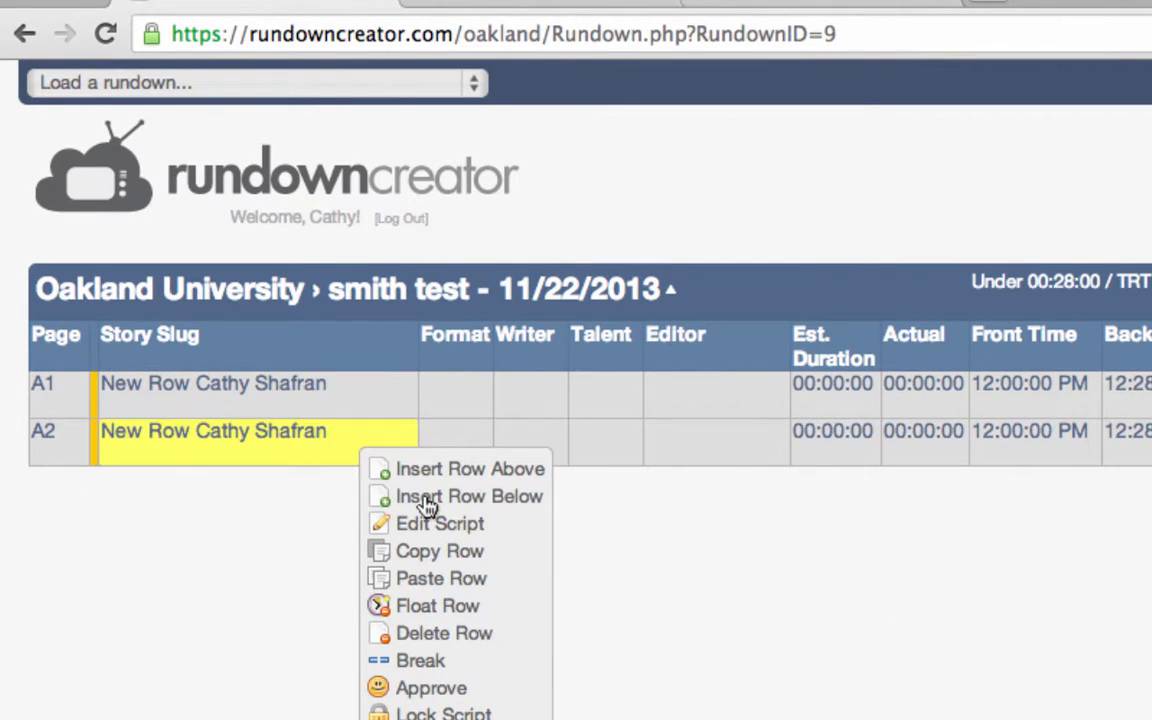
{"action": "left_click", "coordinate": [428, 506]}
{"action": "right_click", "coordinate": [387, 497]}
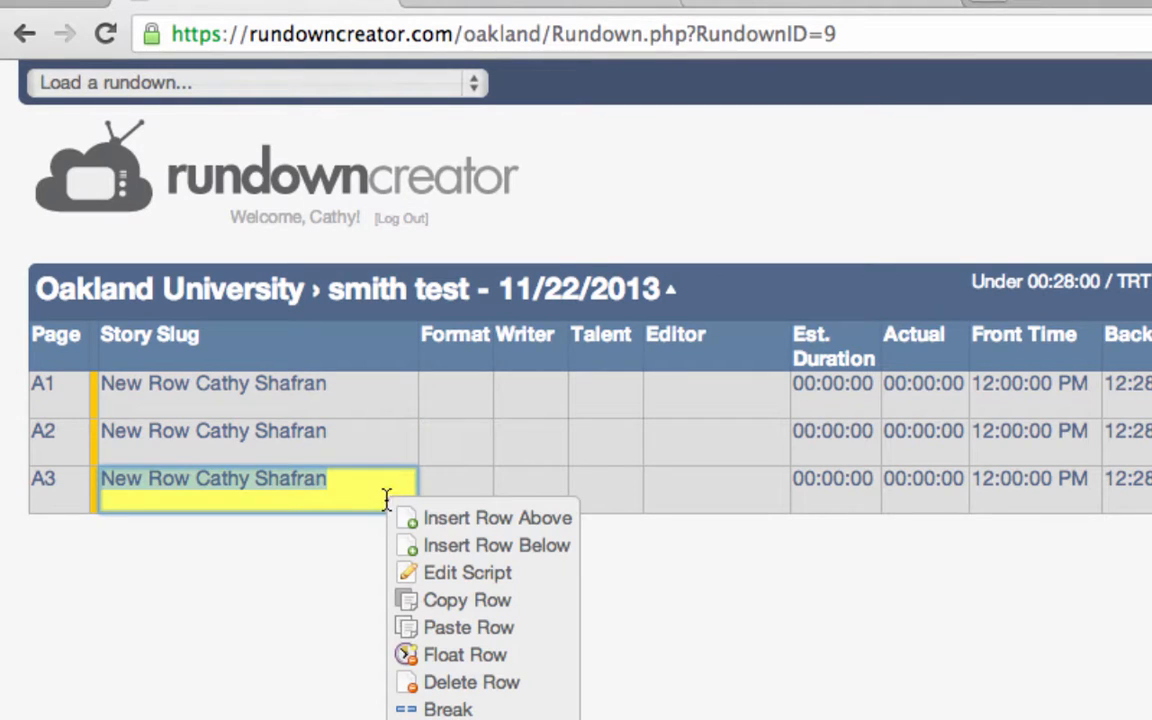
{"action": "left_click", "coordinate": [449, 548]}
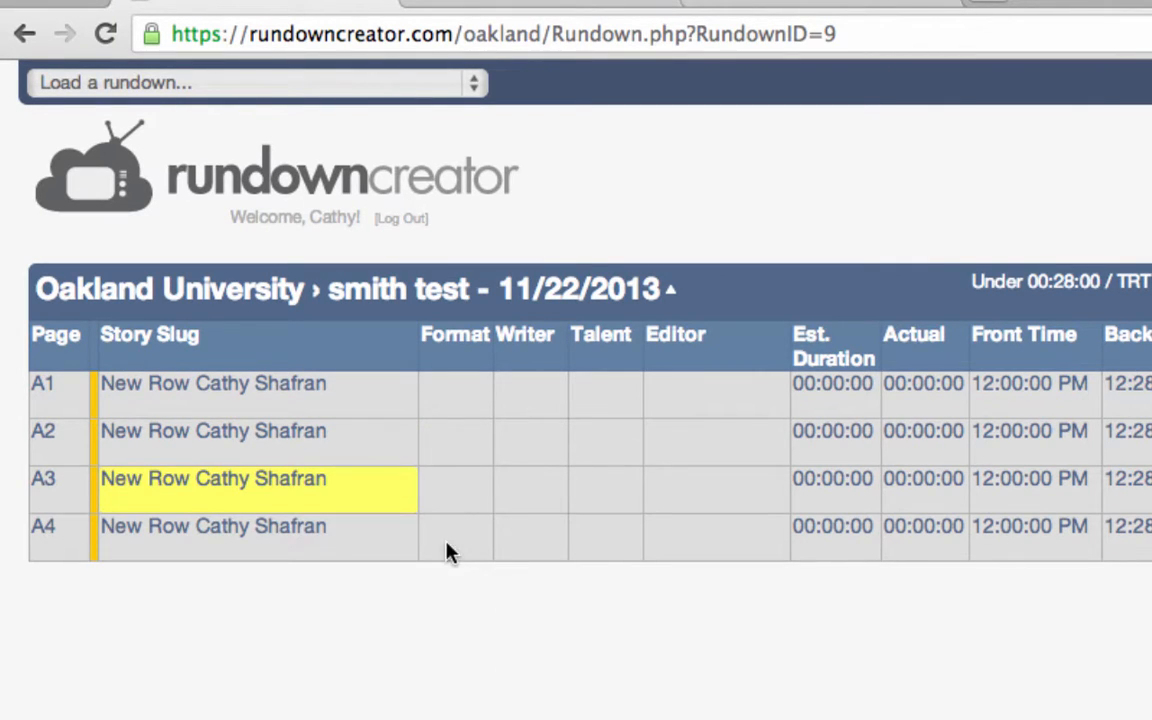
{"action": "right_click", "coordinate": [393, 545]}
{"action": "left_click", "coordinate": [452, 595]}
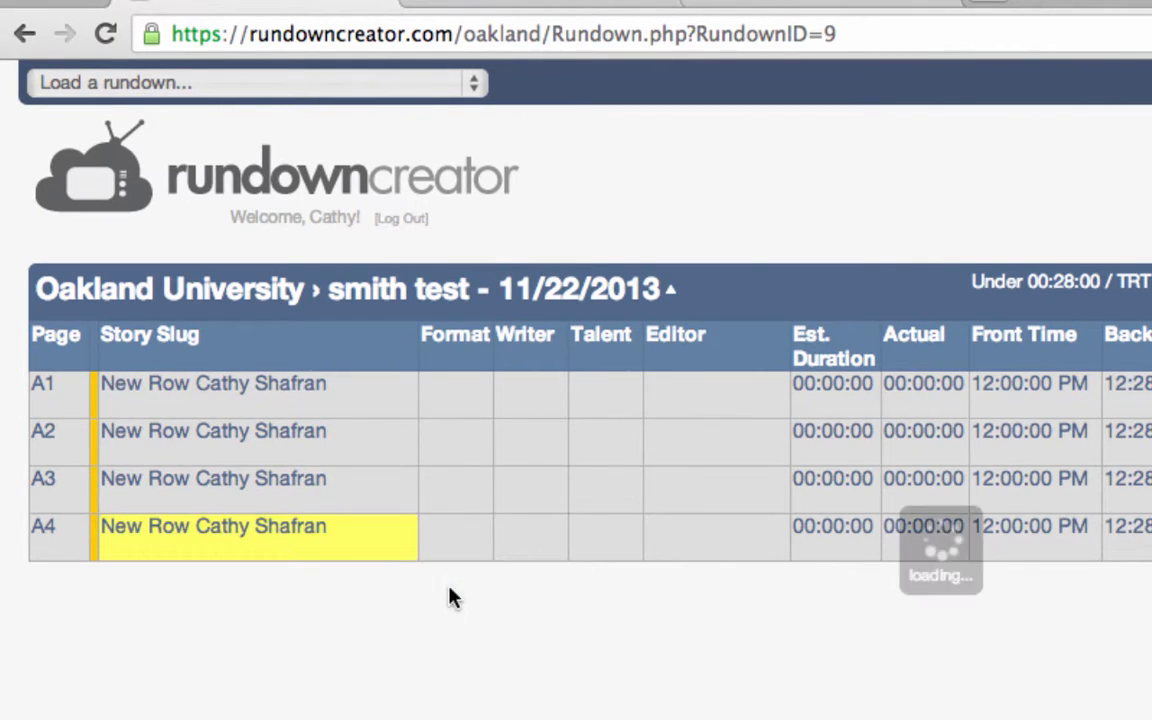
{"action": "right_click", "coordinate": [363, 595]}
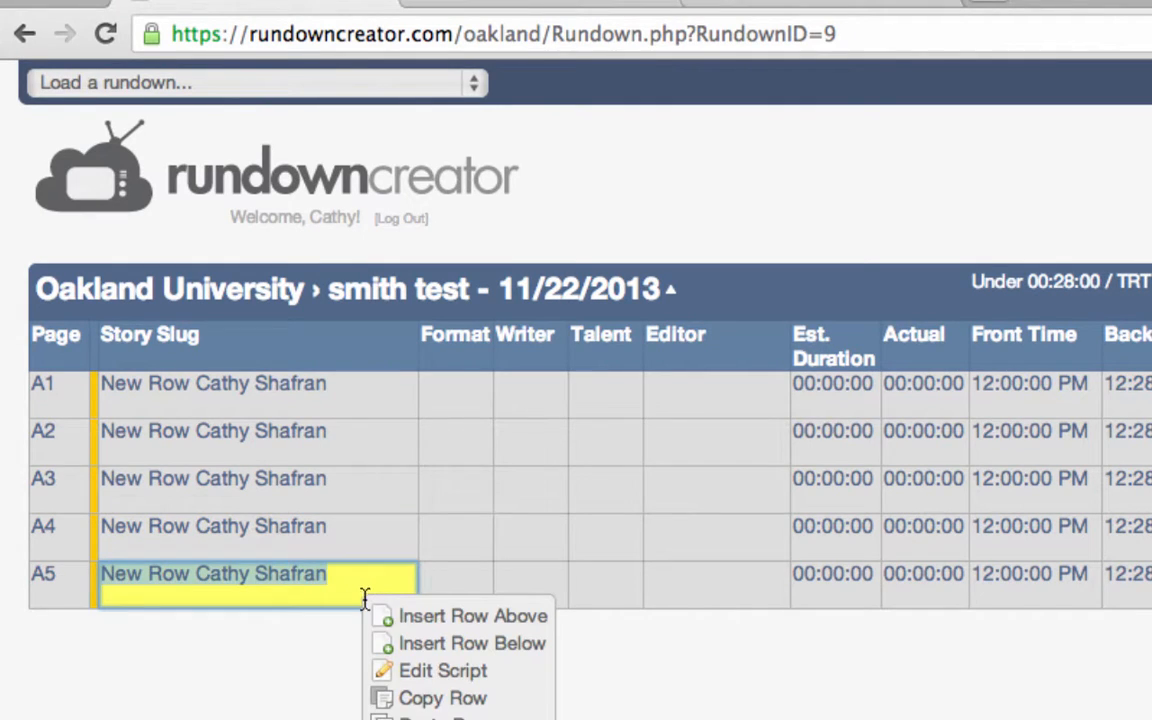
{"action": "left_click", "coordinate": [440, 644]}
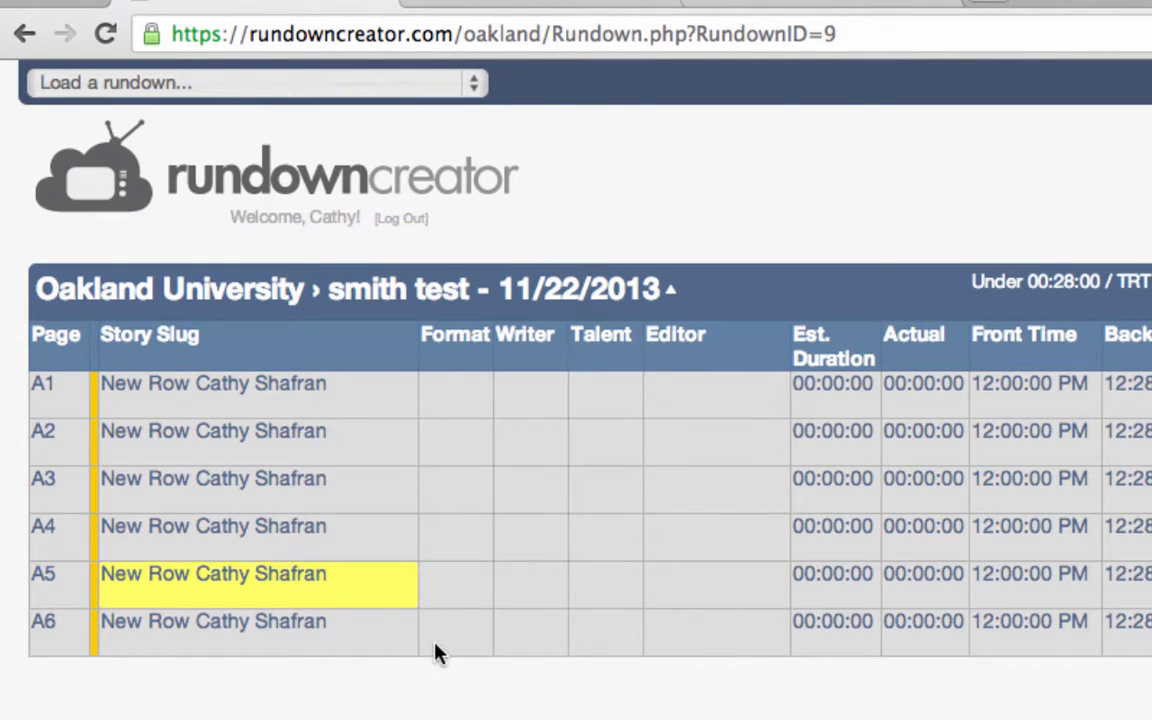
Turn the last row, A6, into a break
{"action": "left_click", "coordinate": [384, 632]}
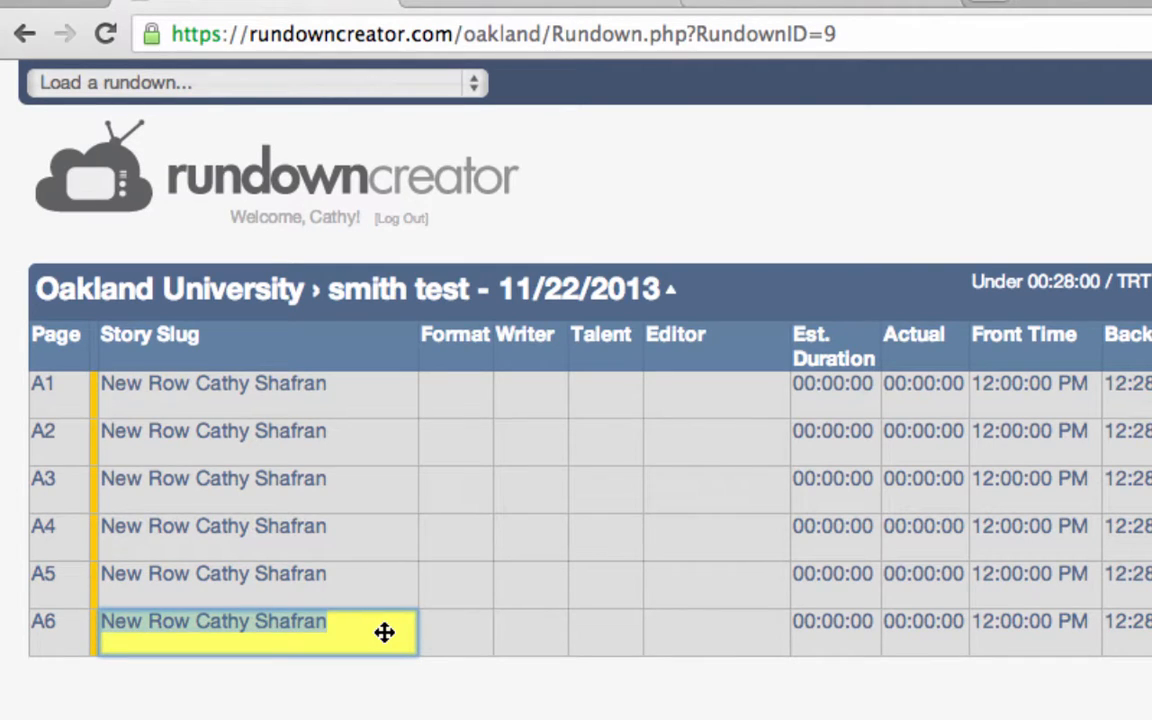
{"action": "right_click", "coordinate": [384, 632]}
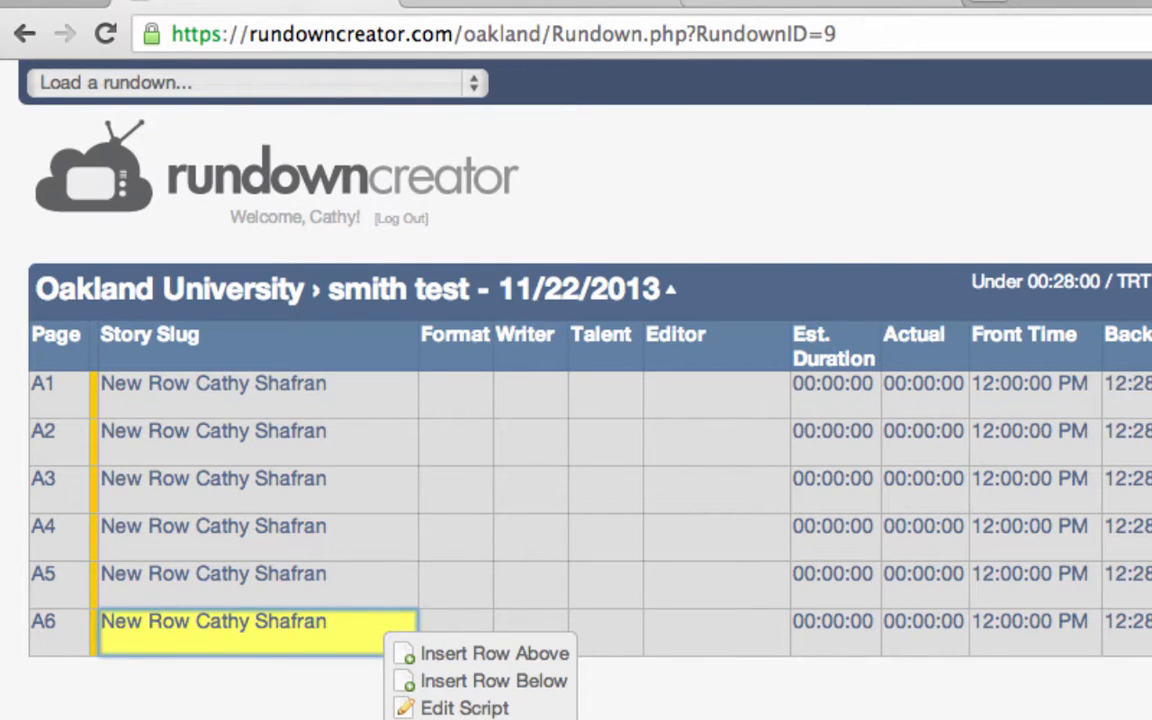
{"action": "left_click", "coordinate": [465, 718]}
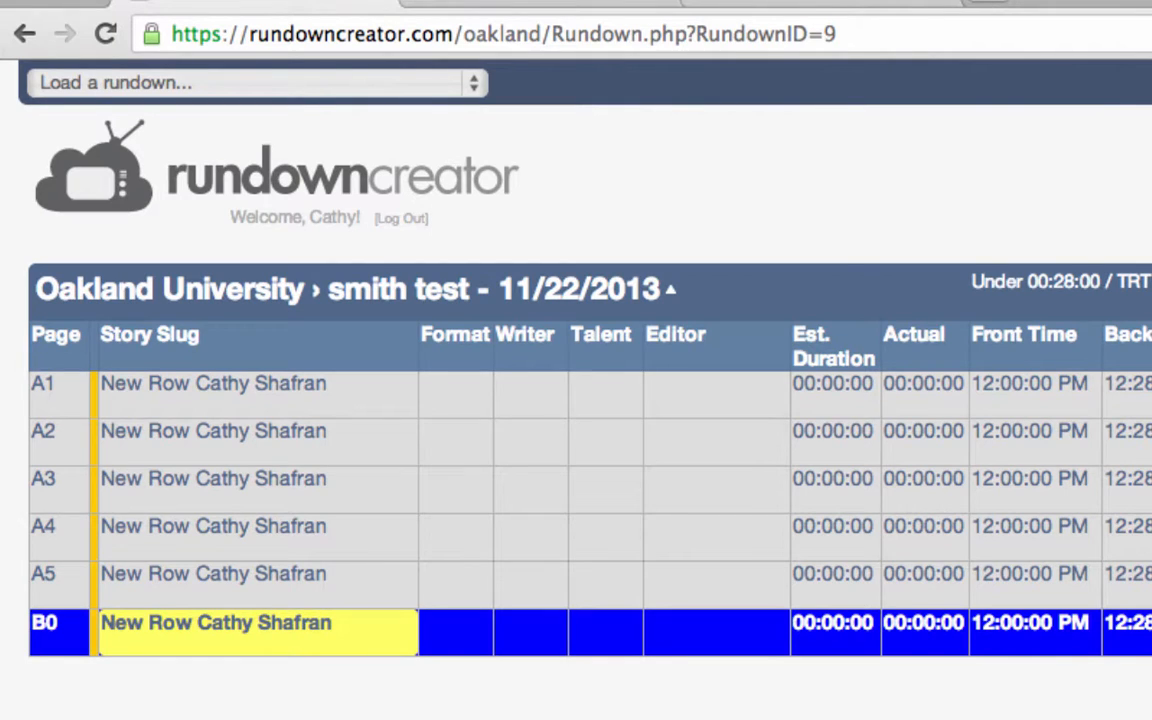
Insert four new rows one after another below the B0 break row
{"action": "right_click", "coordinate": [361, 641]}
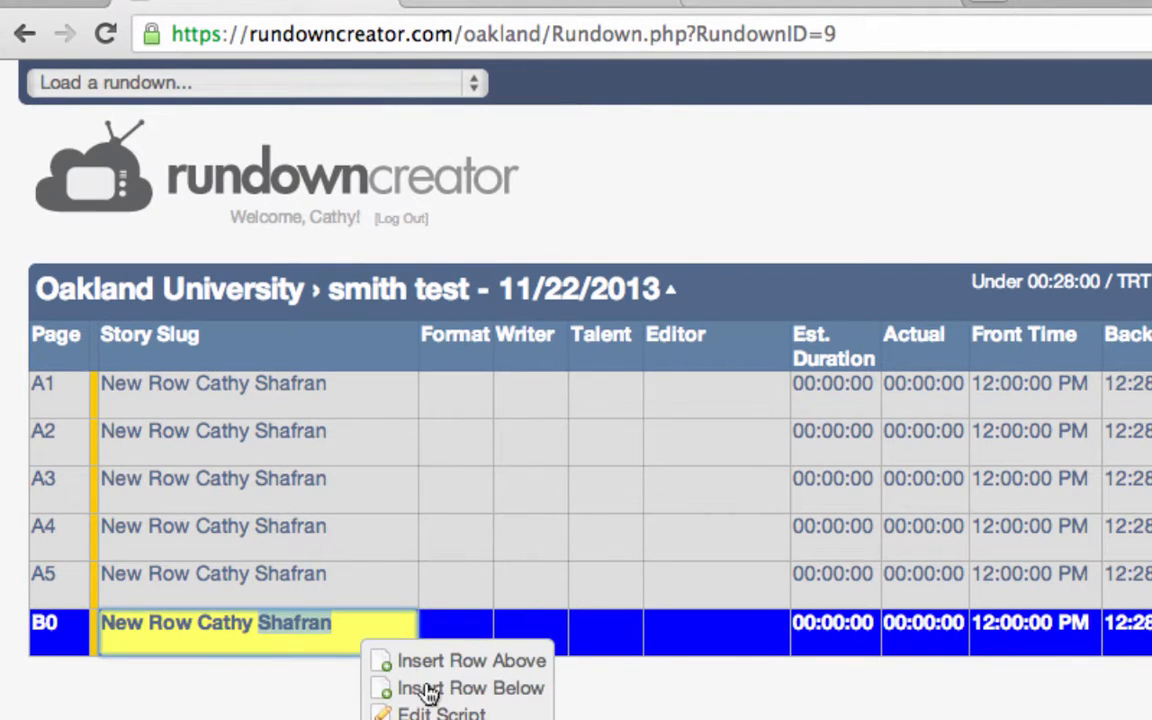
{"action": "left_click", "coordinate": [392, 689]}
{"action": "right_click", "coordinate": [368, 684]}
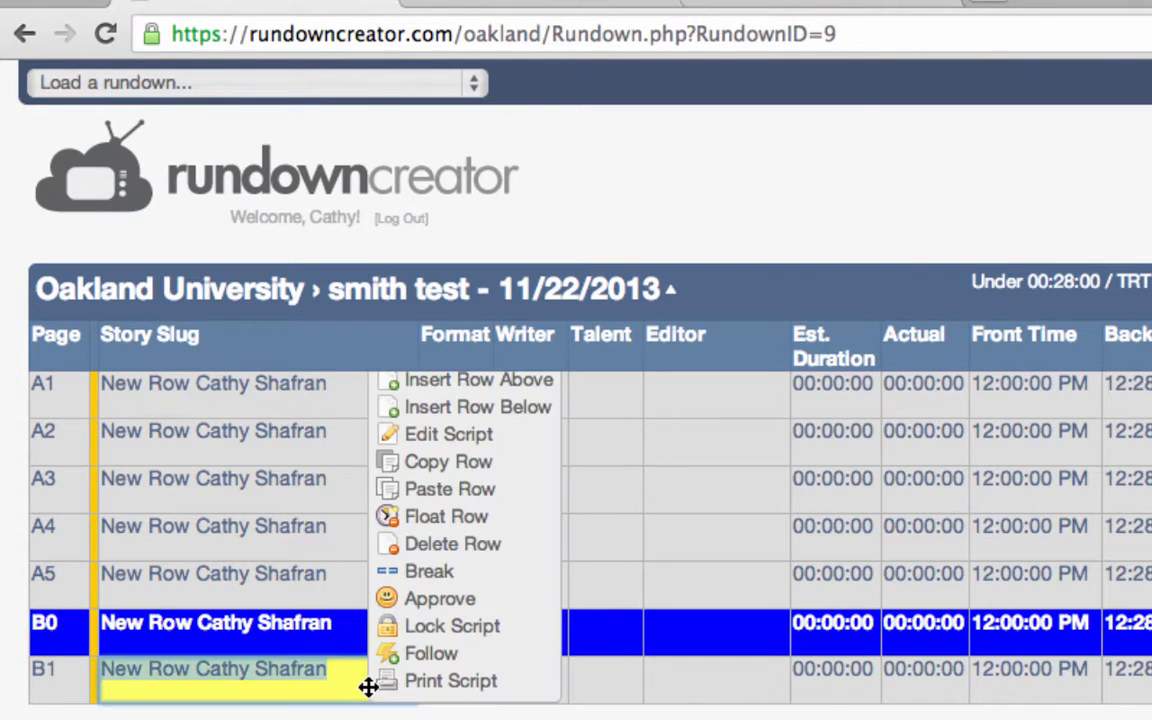
{"action": "left_click", "coordinate": [458, 407]}
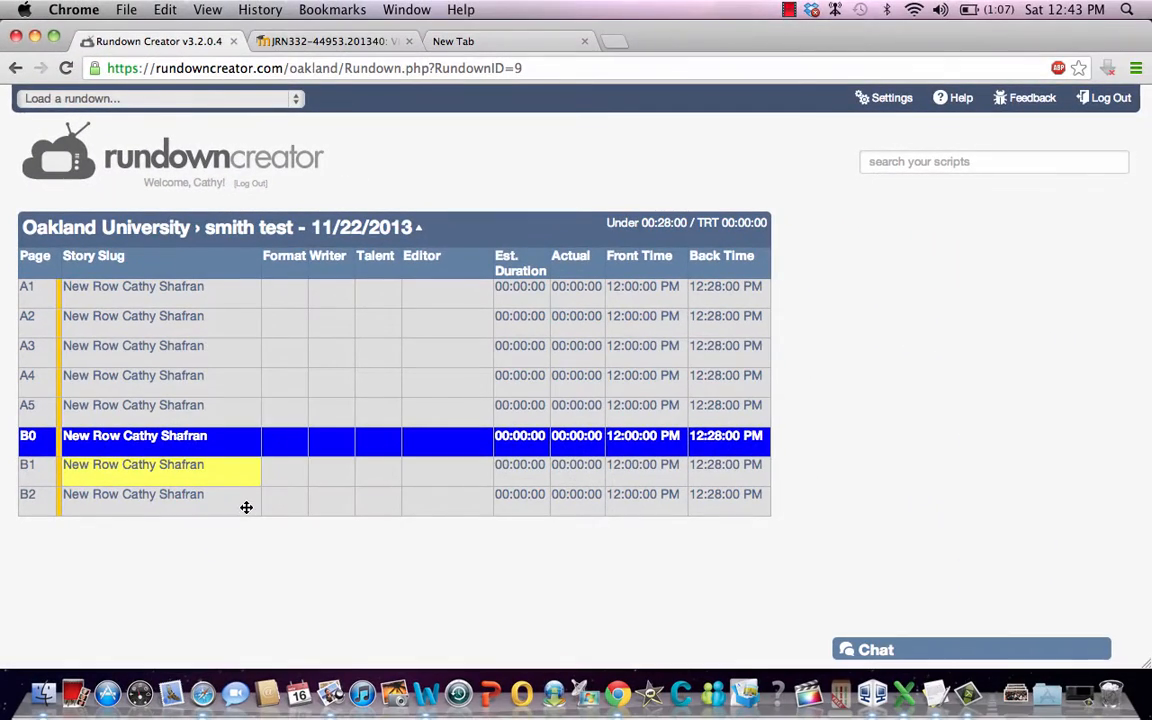
{"action": "left_click", "coordinate": [244, 512]}
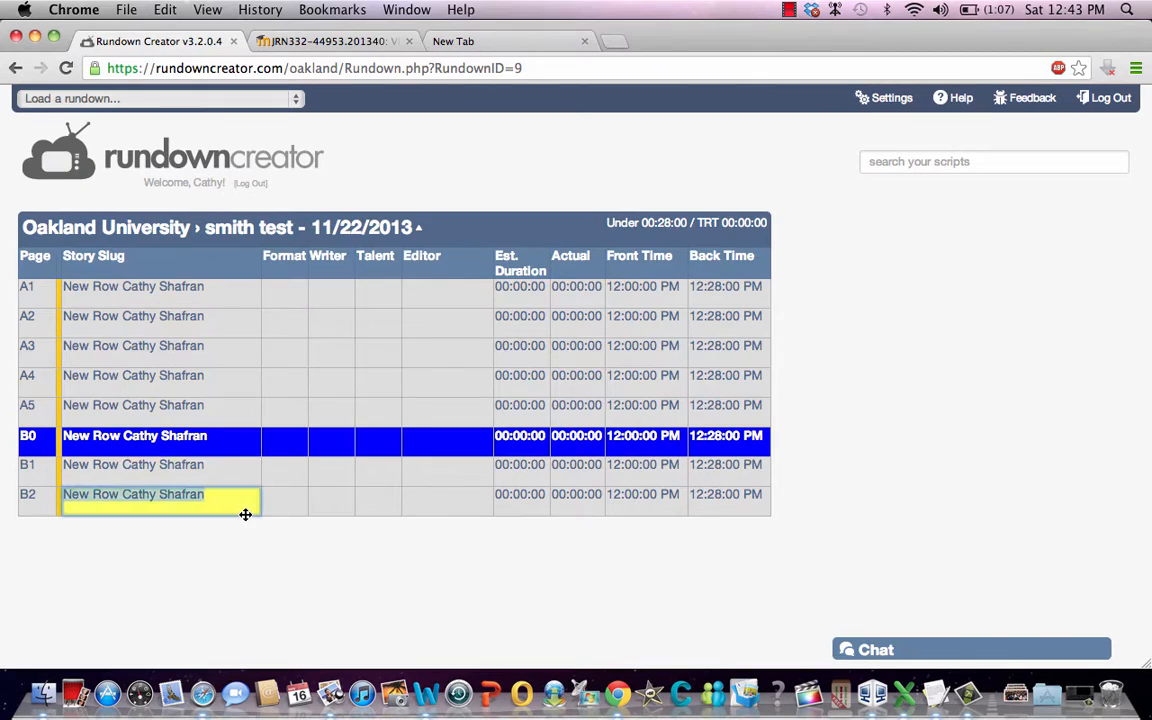
{"action": "right_click", "coordinate": [244, 512]}
{"action": "left_click", "coordinate": [301, 340]}
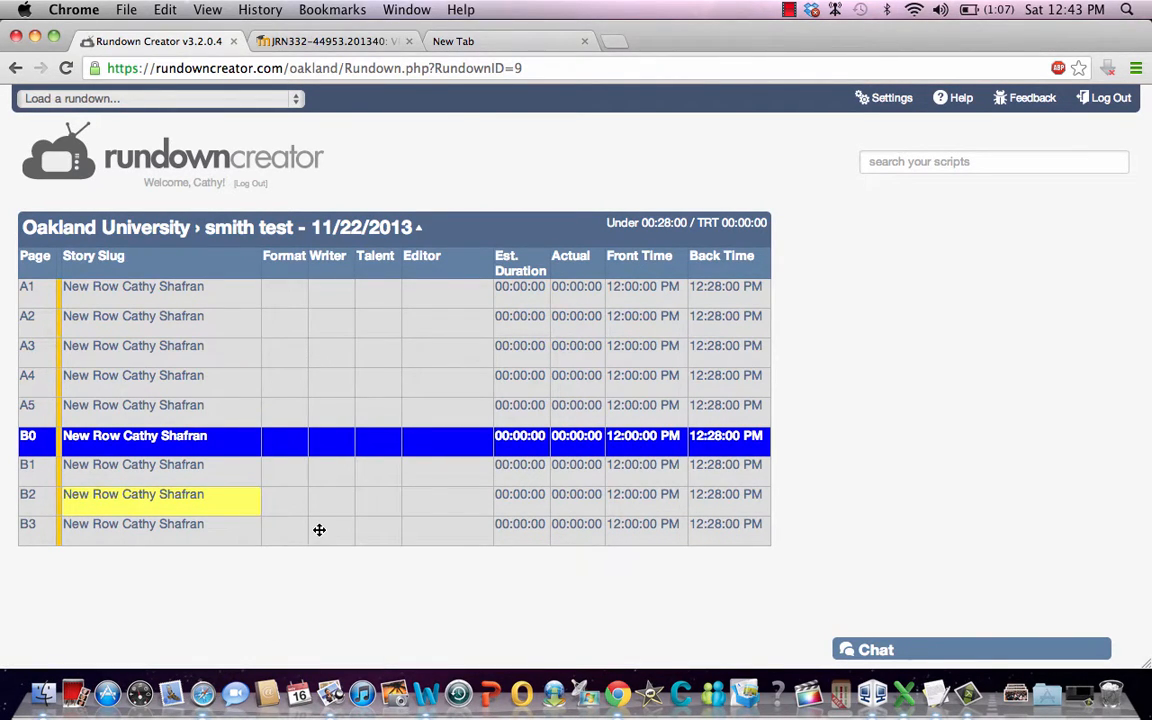
{"action": "left_click", "coordinate": [231, 536]}
{"action": "right_click", "coordinate": [231, 536]}
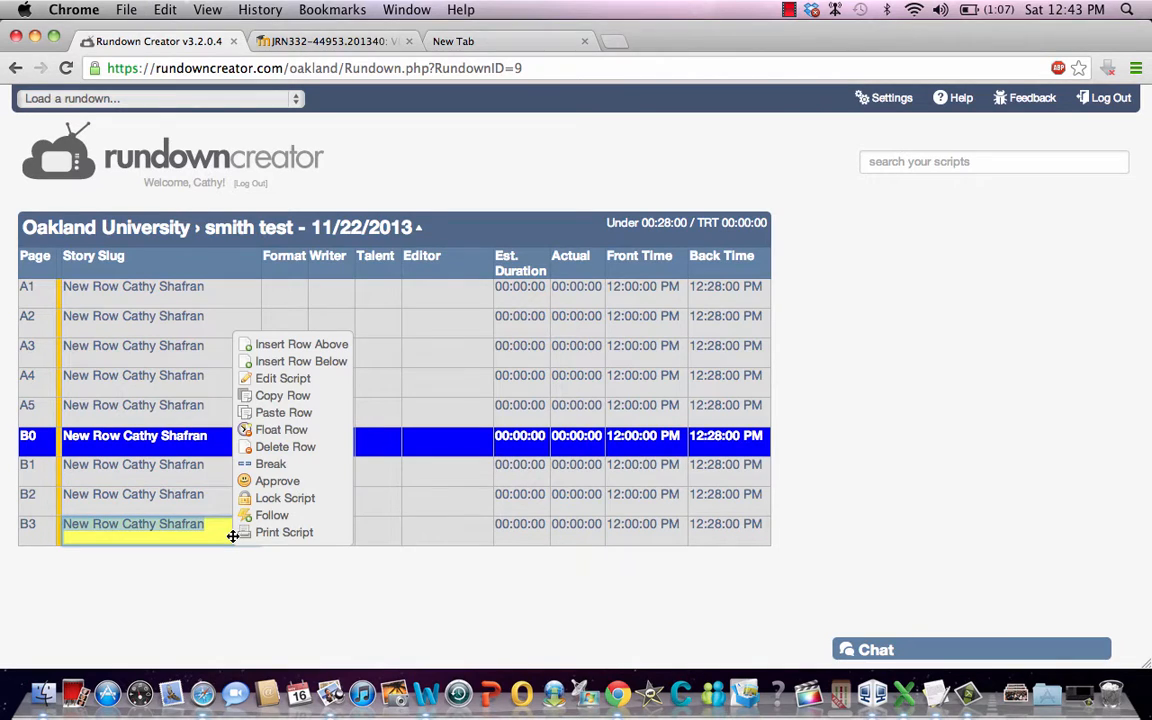
{"action": "left_click", "coordinate": [276, 364]}
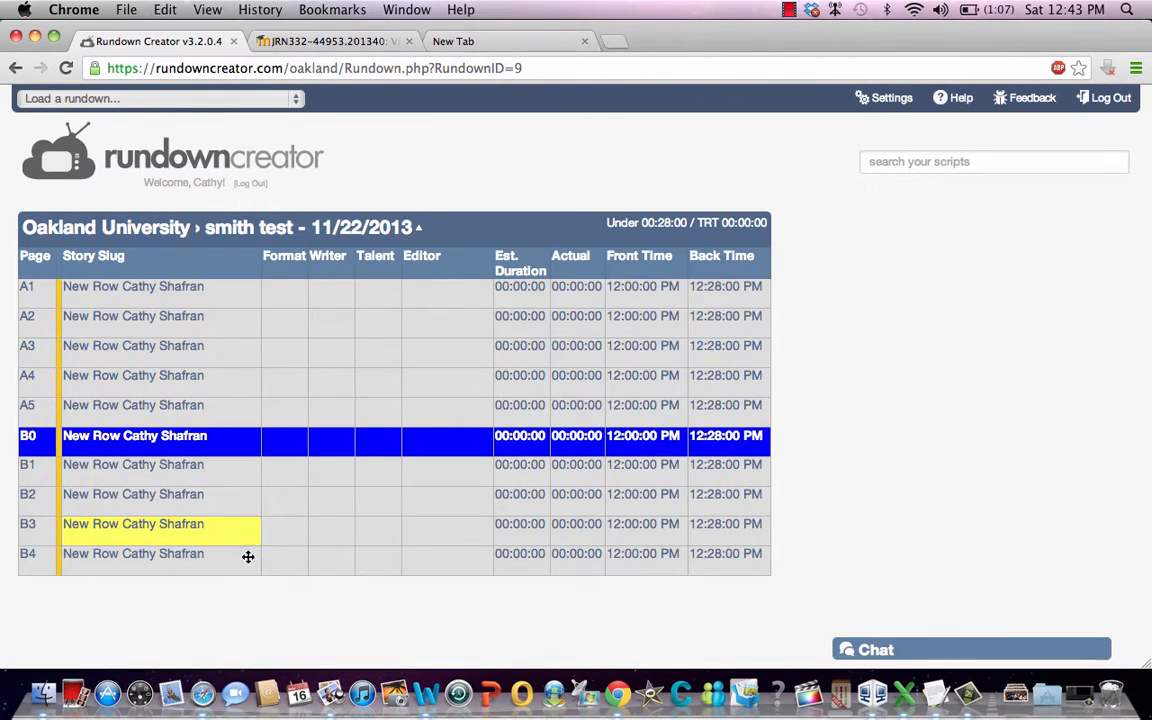
Turn the last row of the B block, B4, into a break
{"action": "left_click", "coordinate": [248, 557]}
{"action": "right_click", "coordinate": [248, 557]}
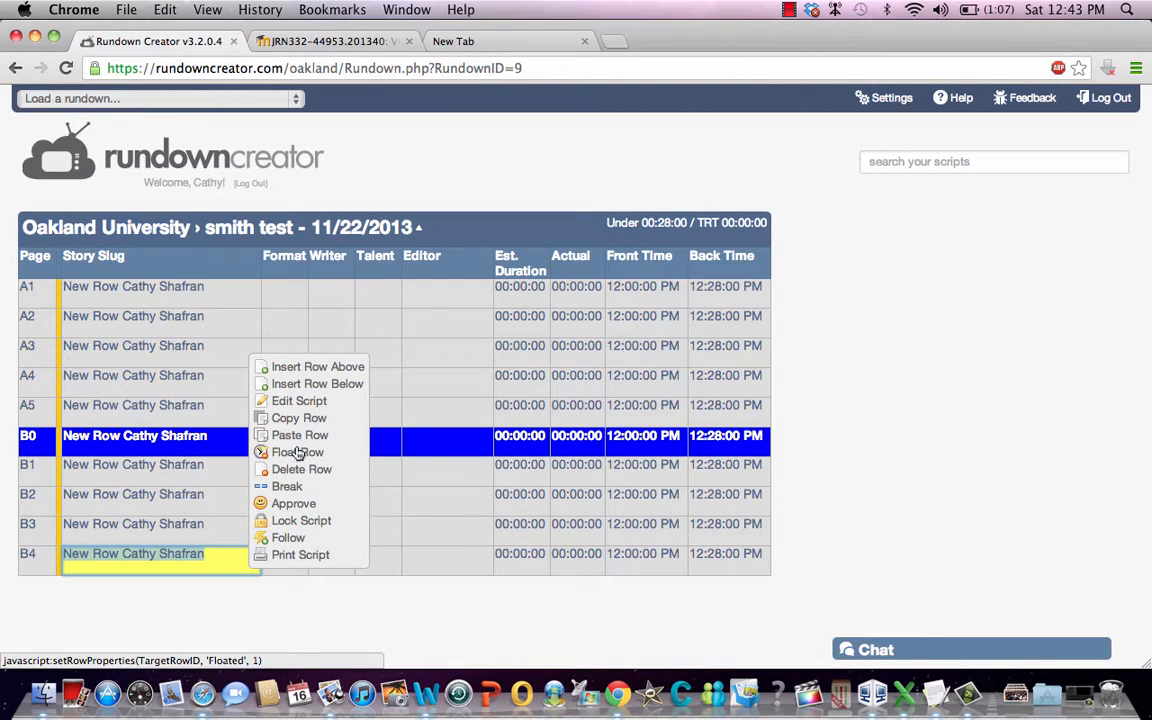
{"action": "left_click", "coordinate": [287, 486]}
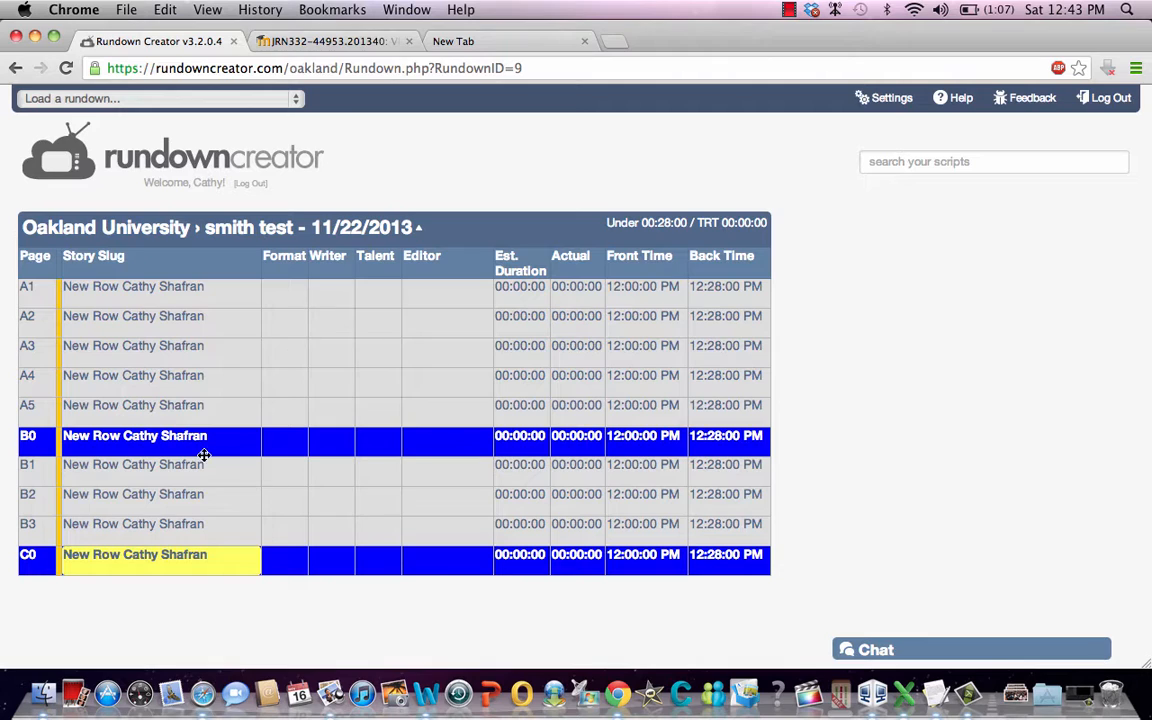
Add two rows to the A block, one below row A3 and one above it
{"action": "left_click", "coordinate": [201, 354]}
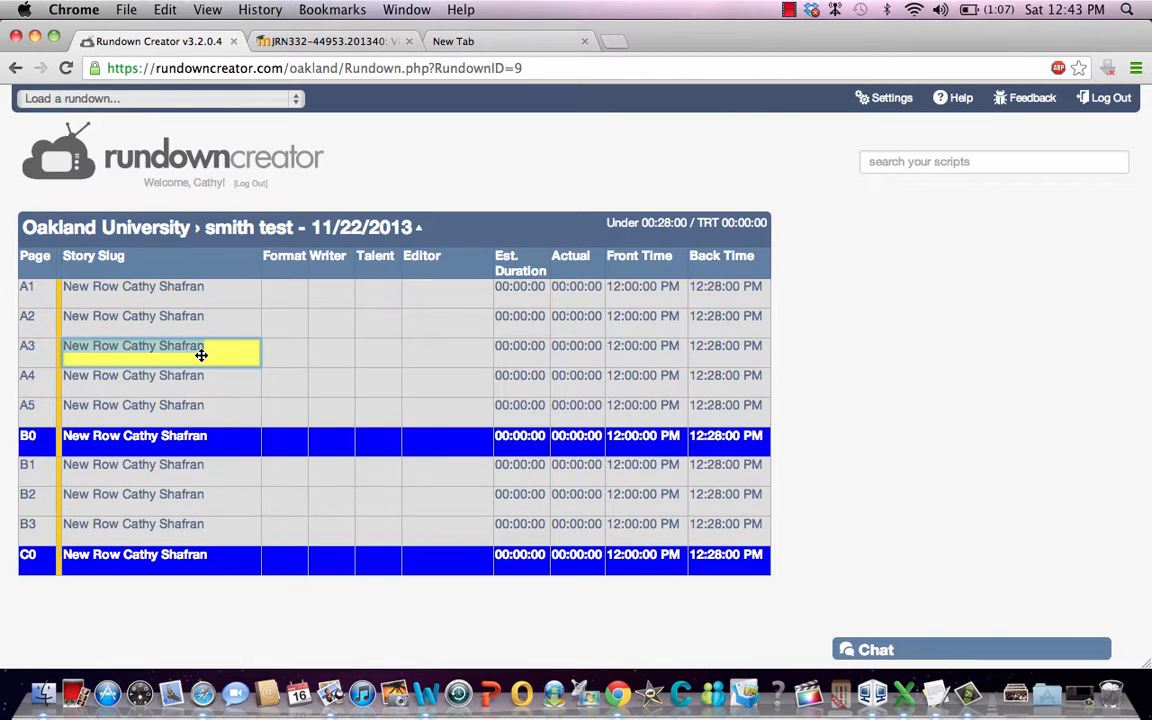
{"action": "right_click", "coordinate": [201, 354]}
{"action": "left_click", "coordinate": [274, 389]}
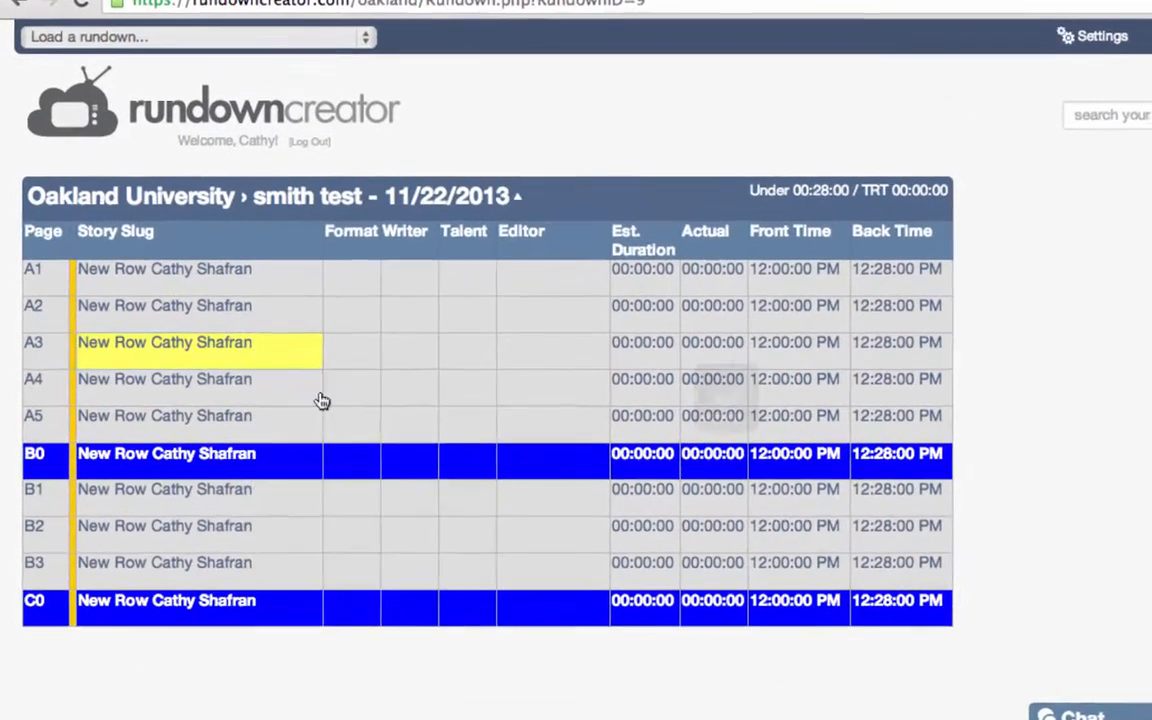
{"action": "right_click", "coordinate": [286, 344]}
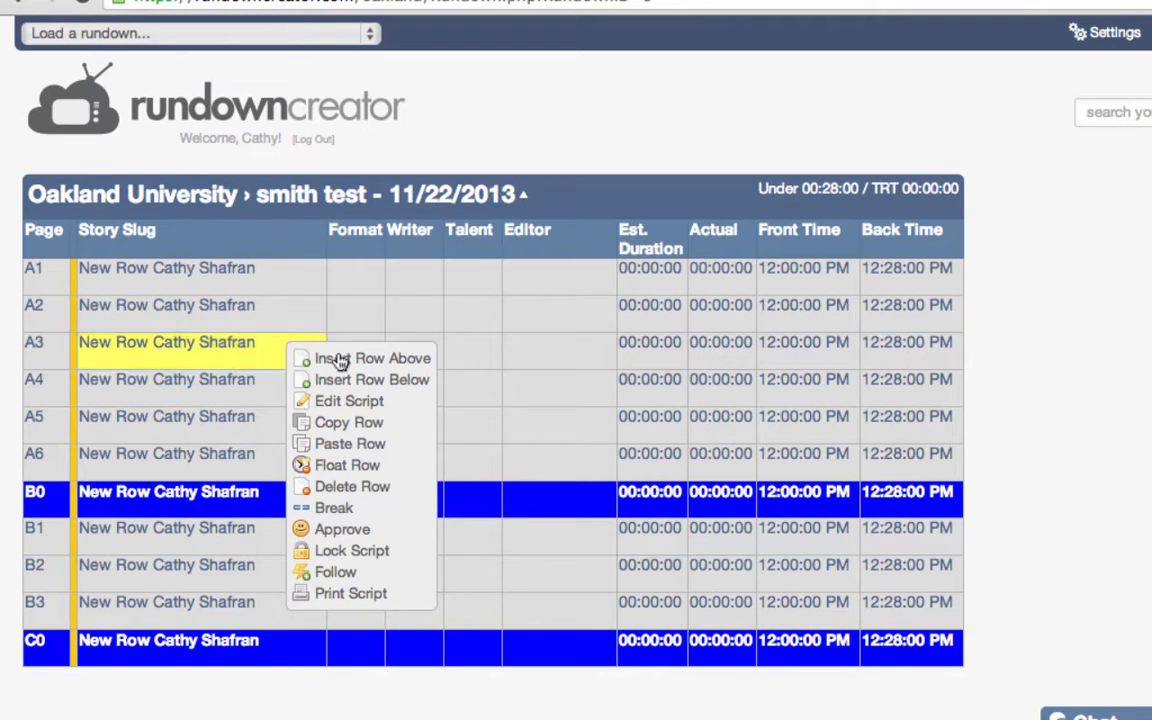
{"action": "left_click", "coordinate": [305, 358]}
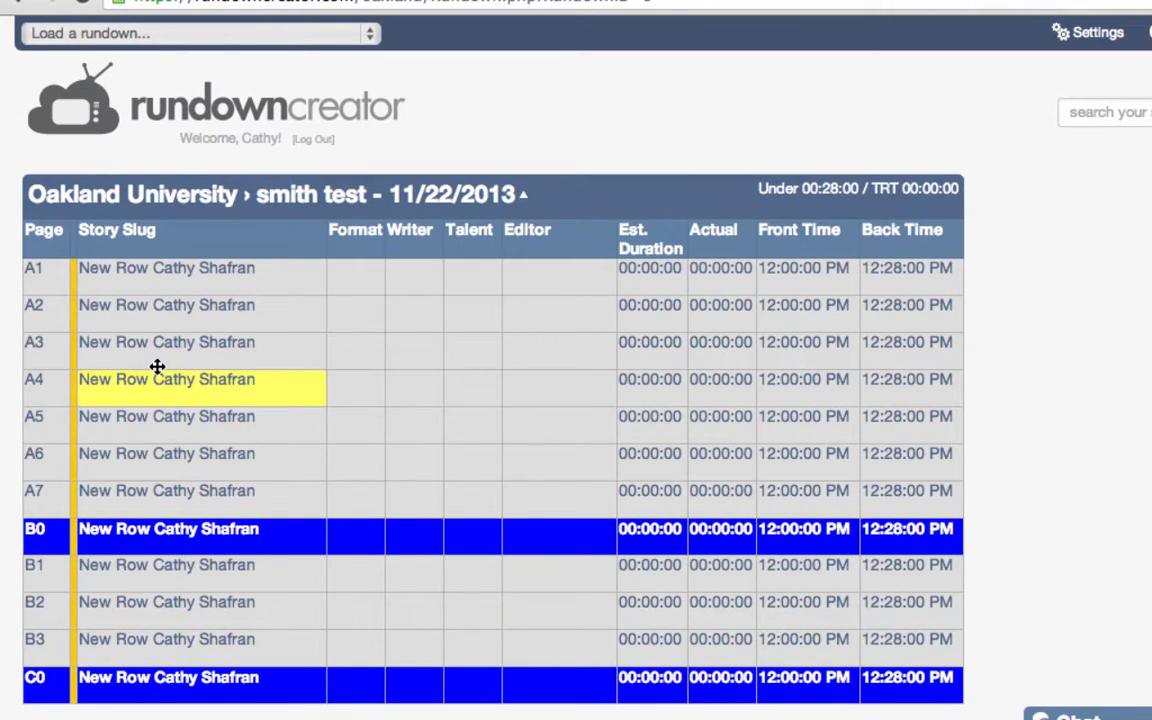
Delete row A4 from the A block and insert a new row below the C0 break row
{"action": "right_click", "coordinate": [239, 391]}
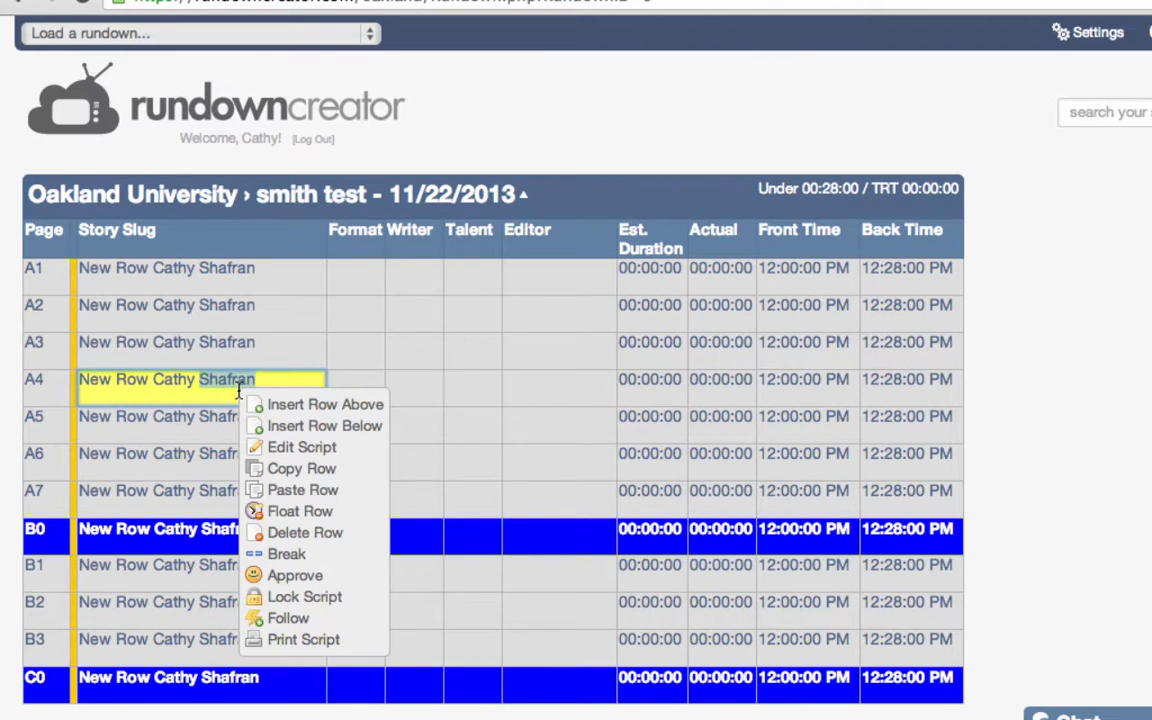
{"action": "left_click", "coordinate": [322, 531]}
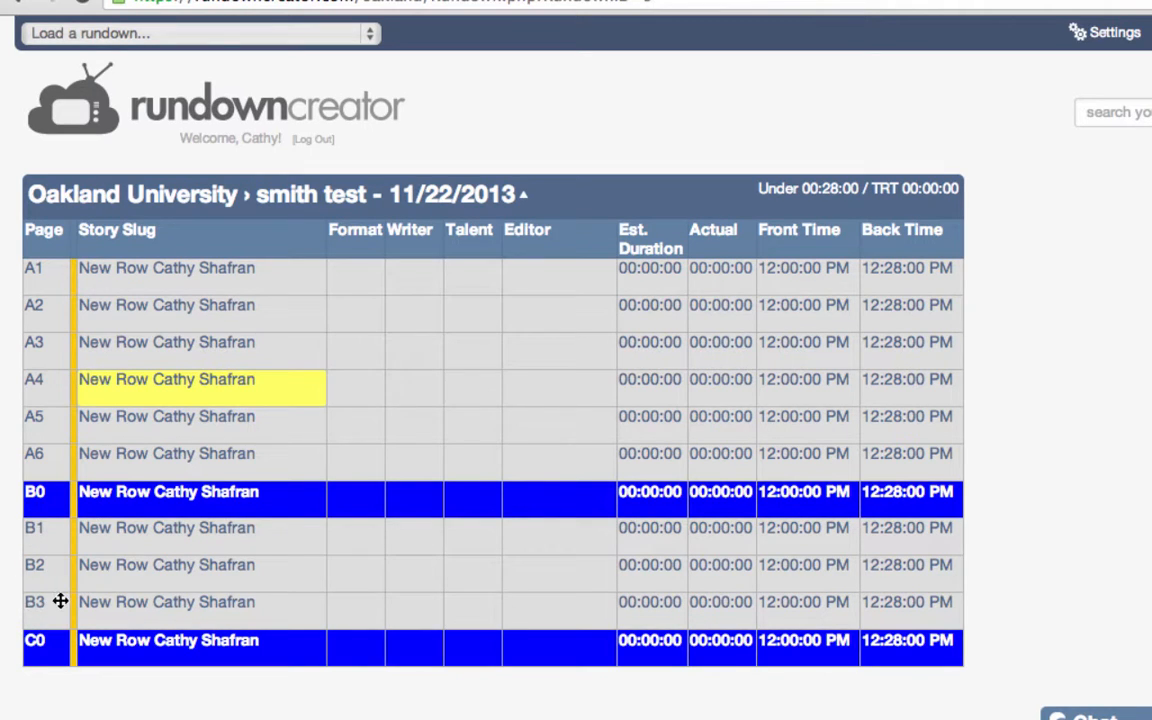
{"action": "left_click", "coordinate": [216, 651]}
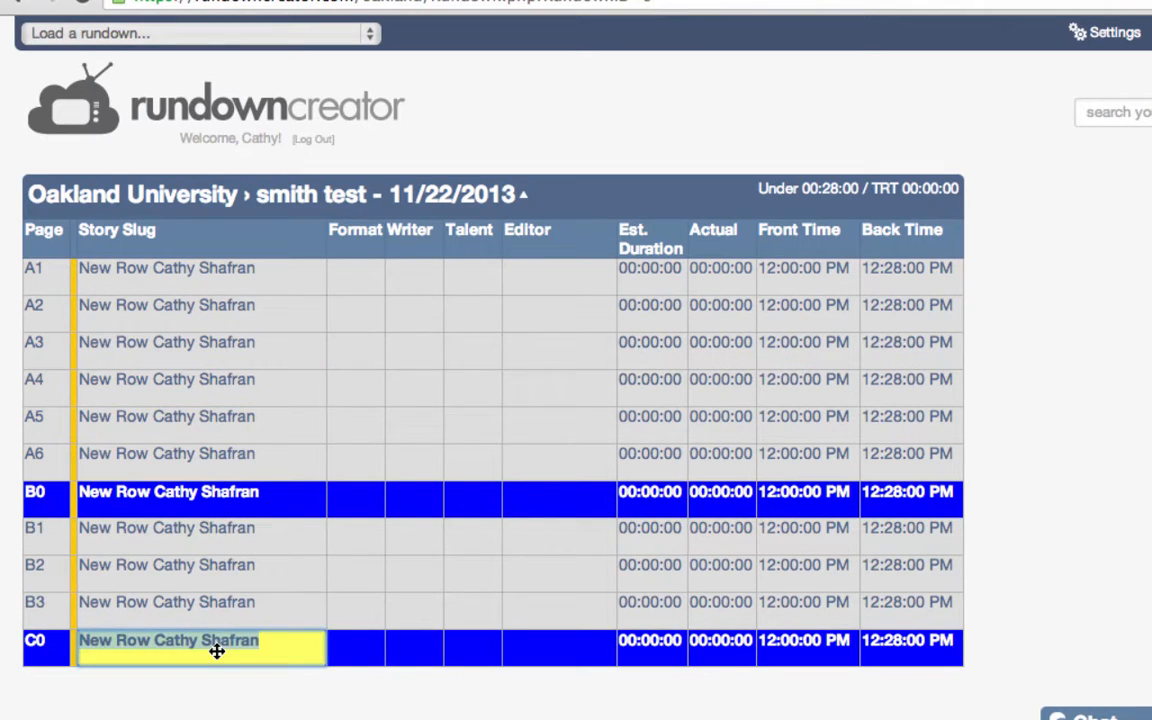
{"action": "right_click", "coordinate": [222, 650]}
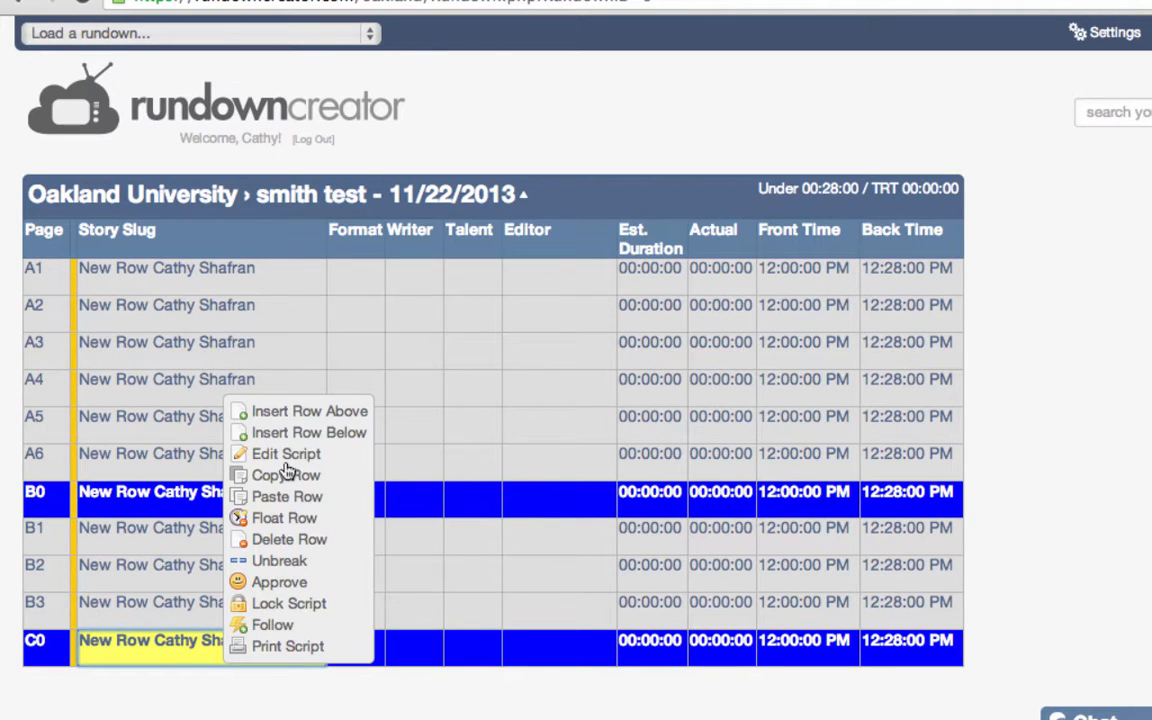
{"action": "left_click", "coordinate": [270, 436]}
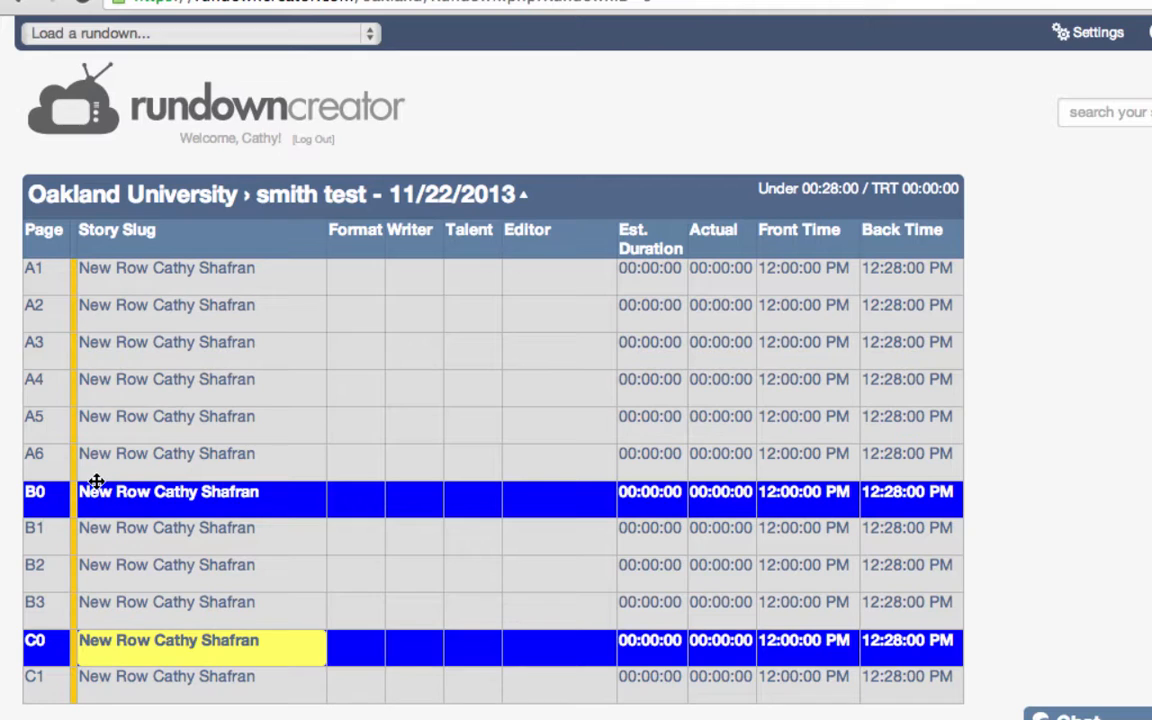
Delete the current A4 row to shorten the A block by one more story
{"action": "left_click", "coordinate": [113, 390]}
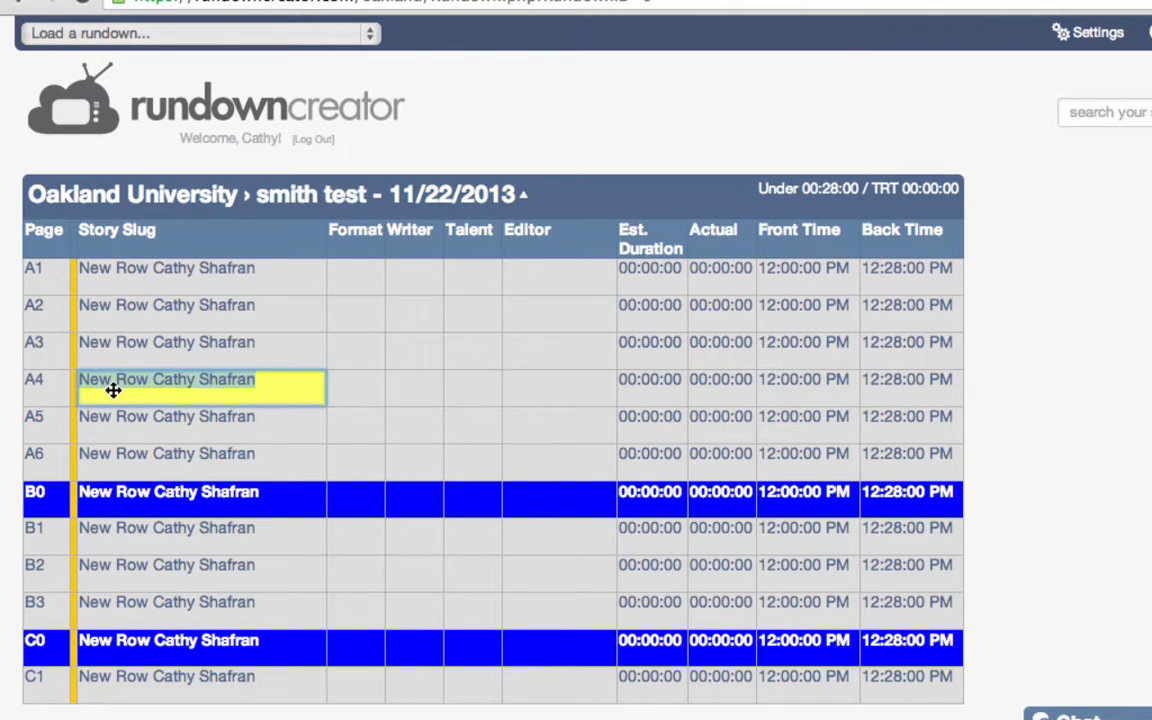
{"action": "right_click", "coordinate": [113, 390]}
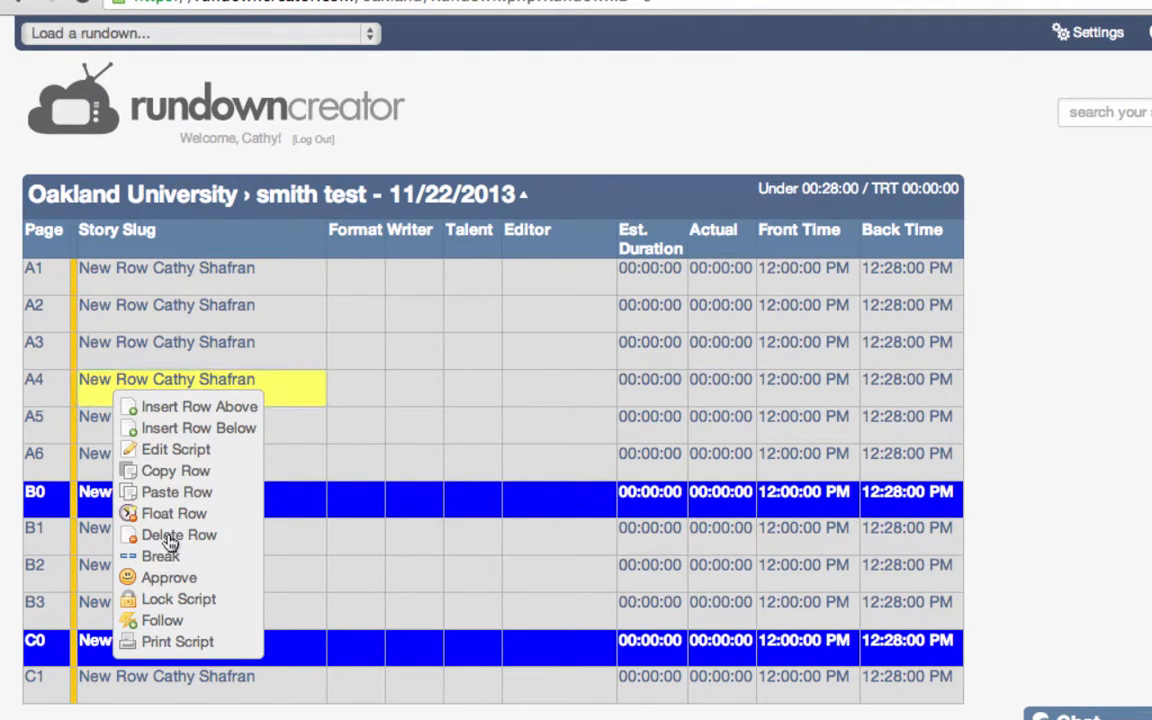
{"action": "left_click", "coordinate": [175, 535]}
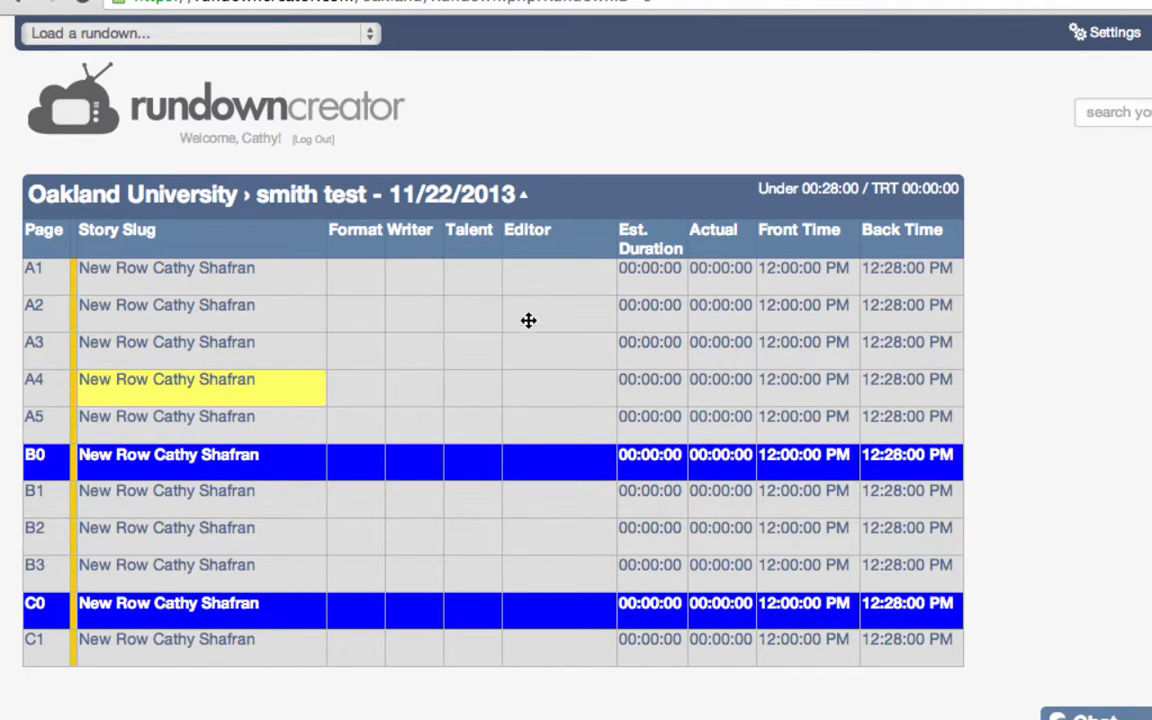
Hide the Editor column and add the Camera column to the rundown
{"action": "right_click", "coordinate": [543, 229]}
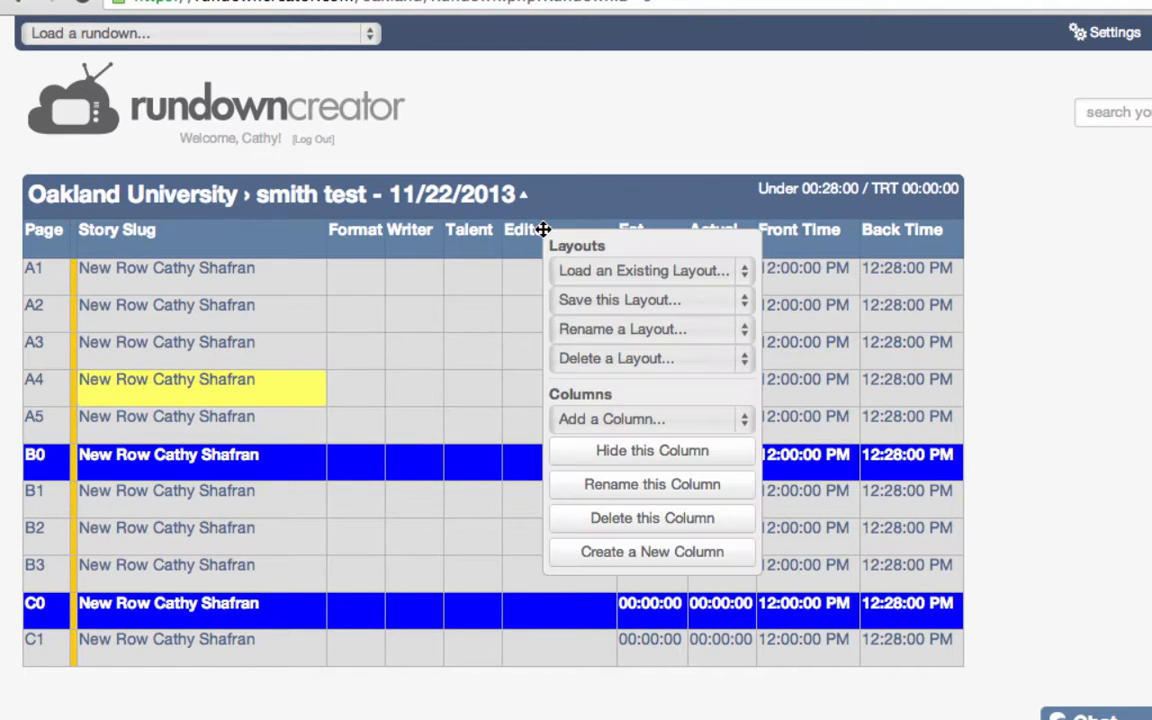
{"action": "left_click", "coordinate": [622, 456]}
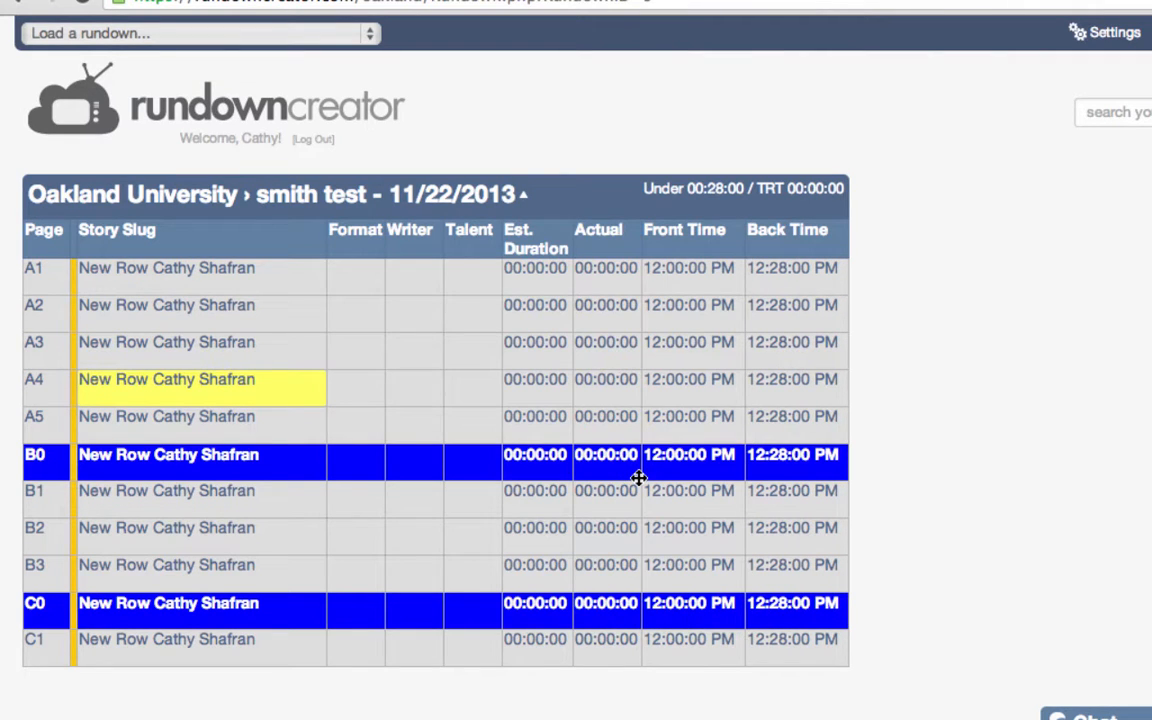
{"action": "right_click", "coordinate": [485, 243]}
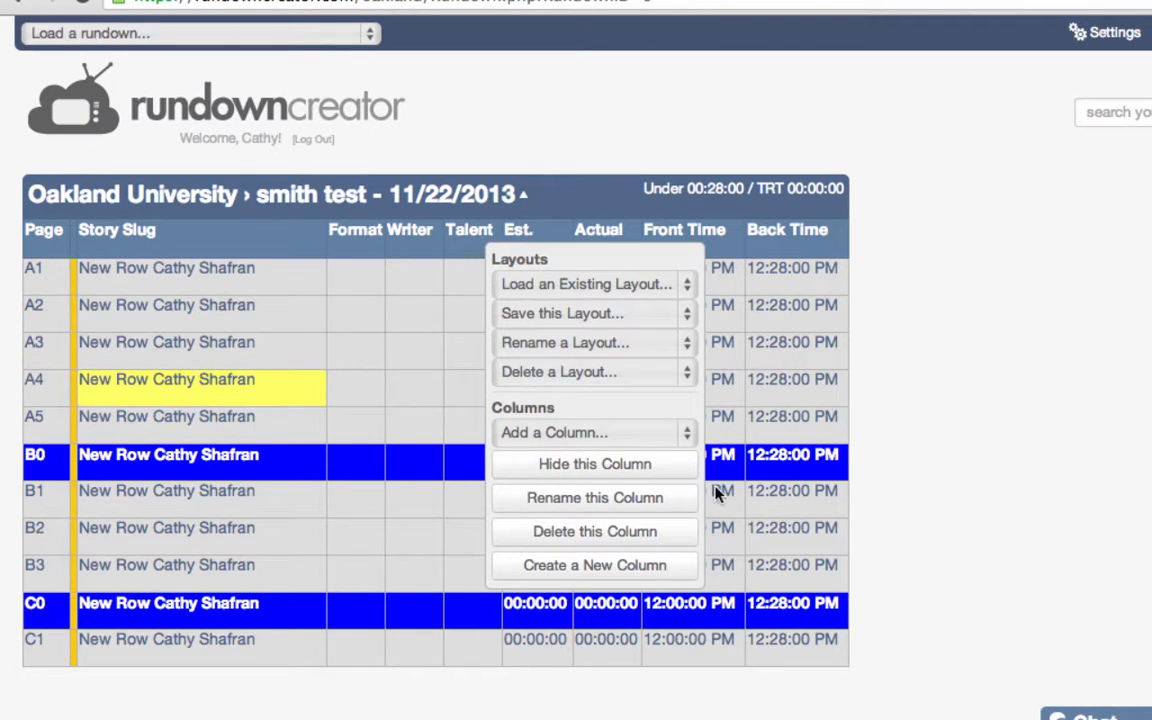
{"action": "left_click", "coordinate": [687, 436]}
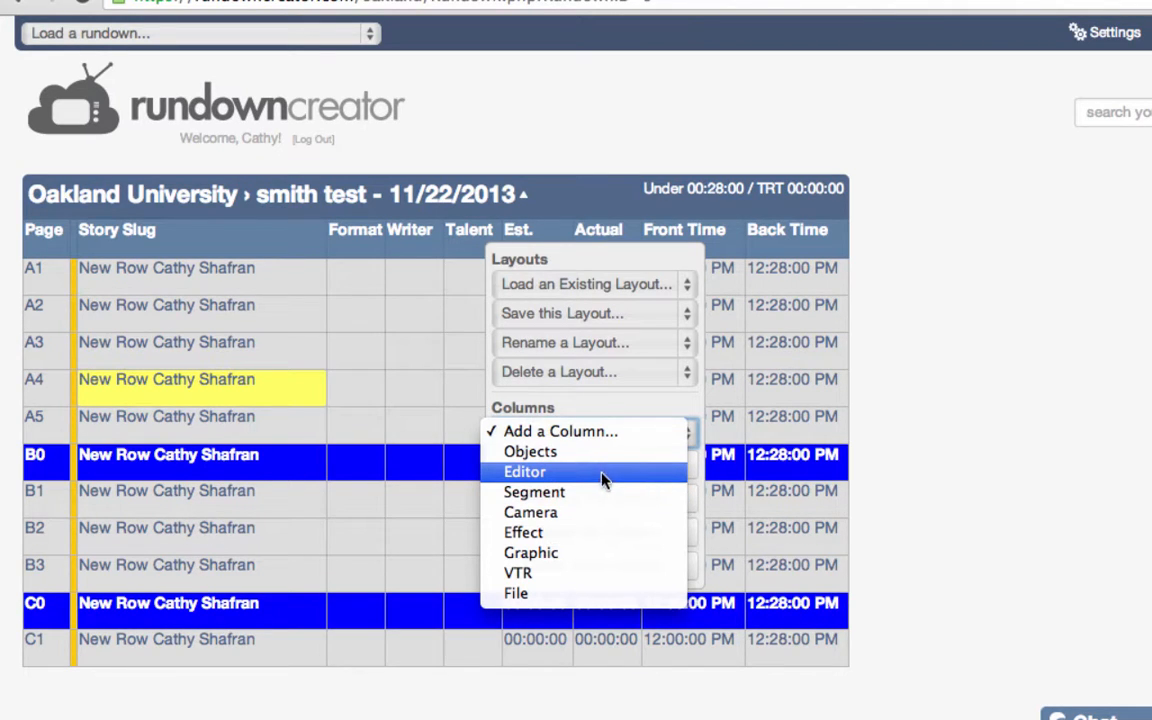
{"action": "left_click", "coordinate": [574, 518]}
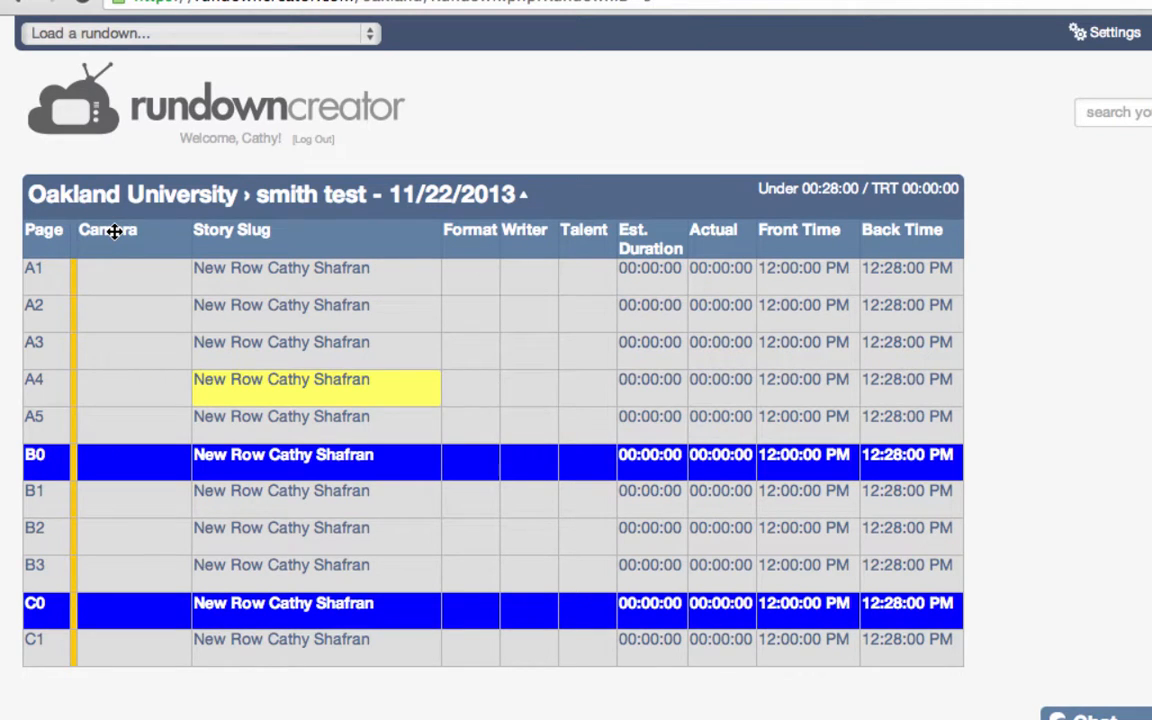
Reorder the columns so Talent sits between Format and Writer, and Camera directly follows Writer
{"action": "left_click_drag", "start_coordinate": [114, 231], "coordinate": [588, 259]}
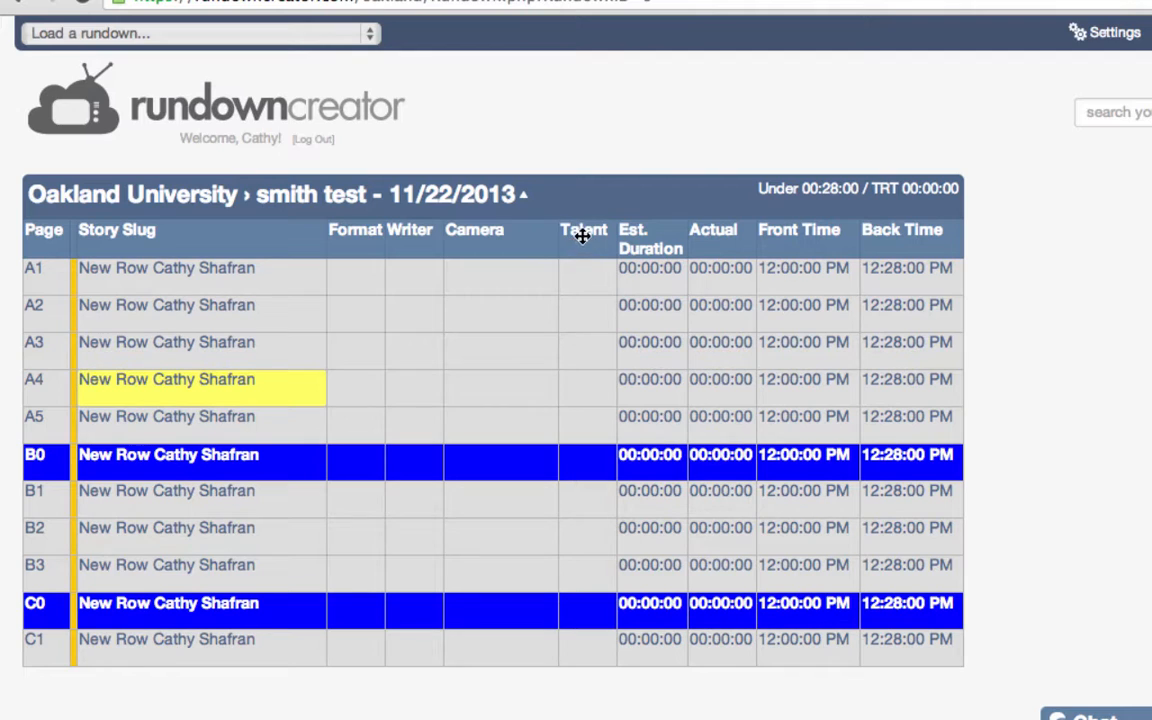
{"action": "left_click_drag", "start_coordinate": [584, 233], "coordinate": [412, 238]}
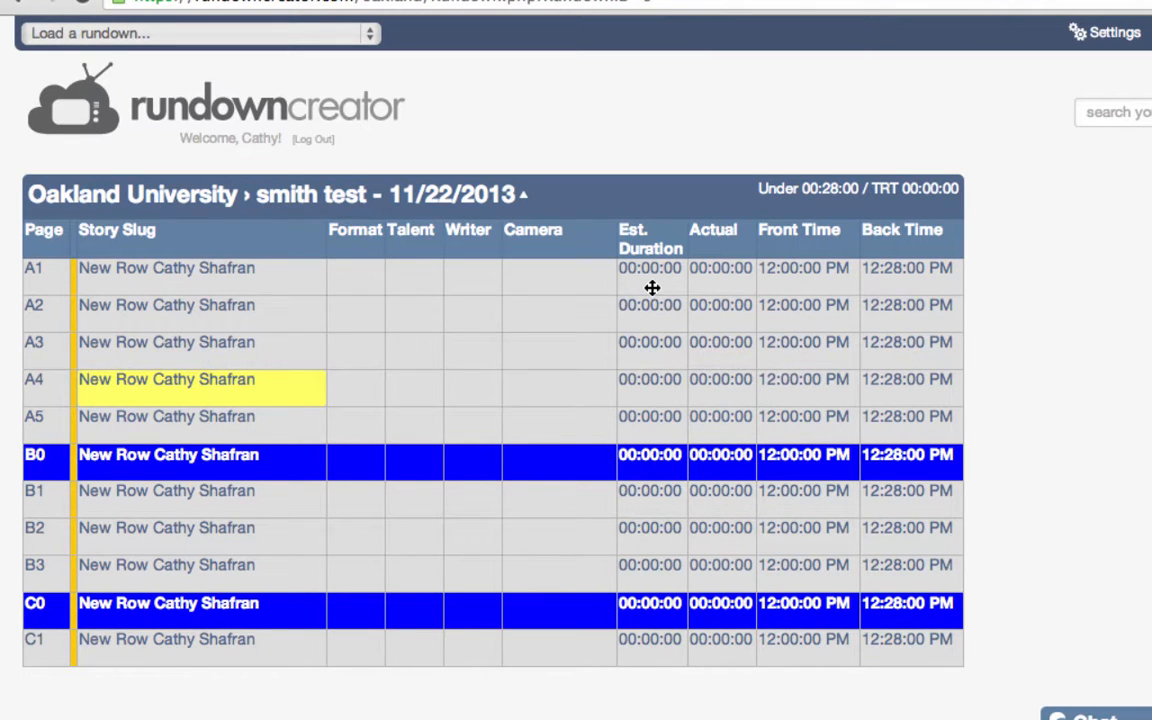
Fill in row A1 with the slug Accident, format PKG and an estimated duration of 2:00
{"action": "left_click", "coordinate": [116, 268]}
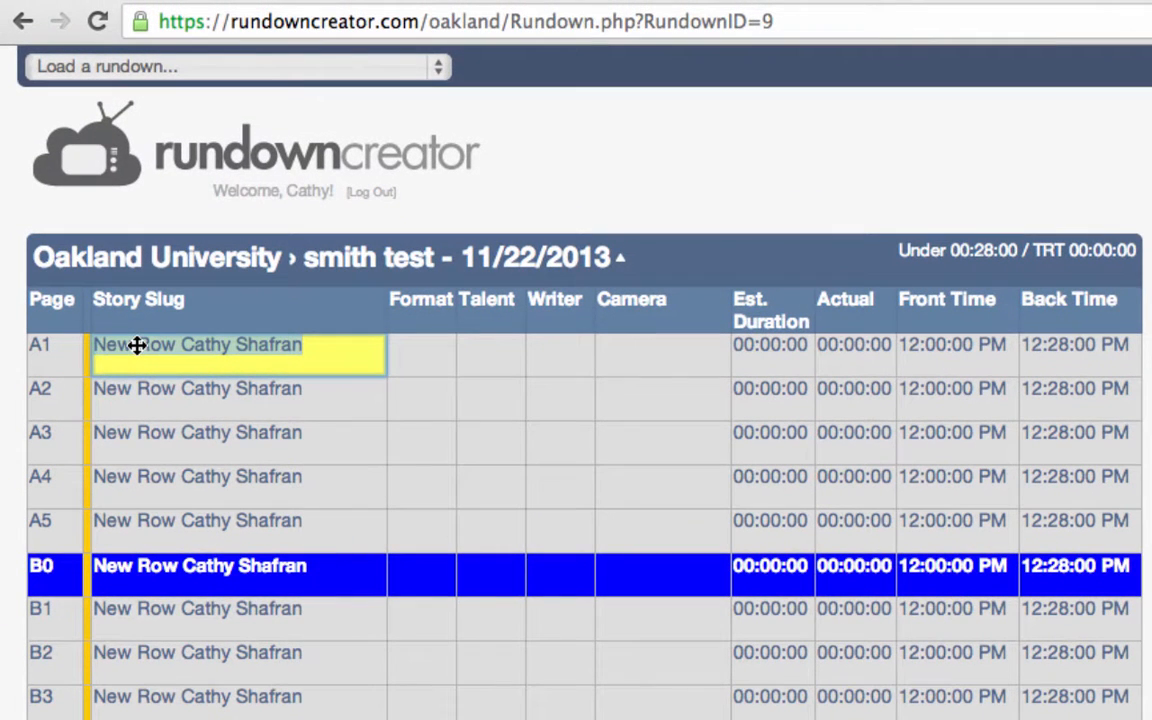
{"action": "type", "text": "Accident"}
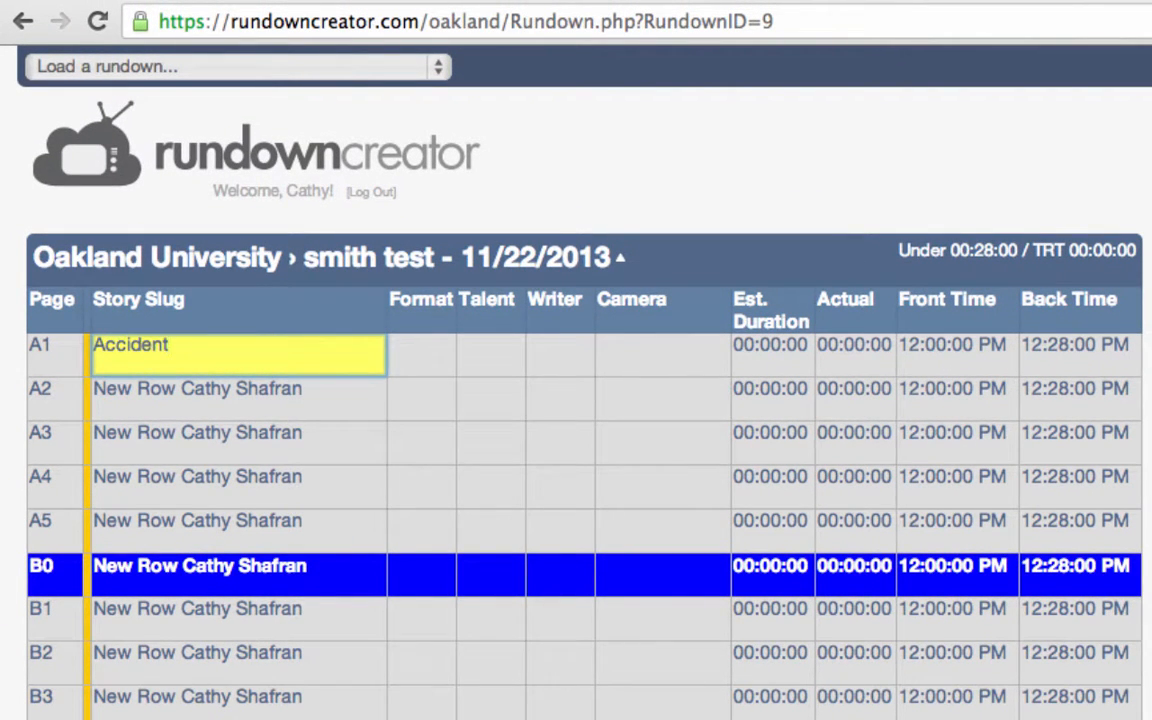
{"action": "left_click", "coordinate": [411, 355]}
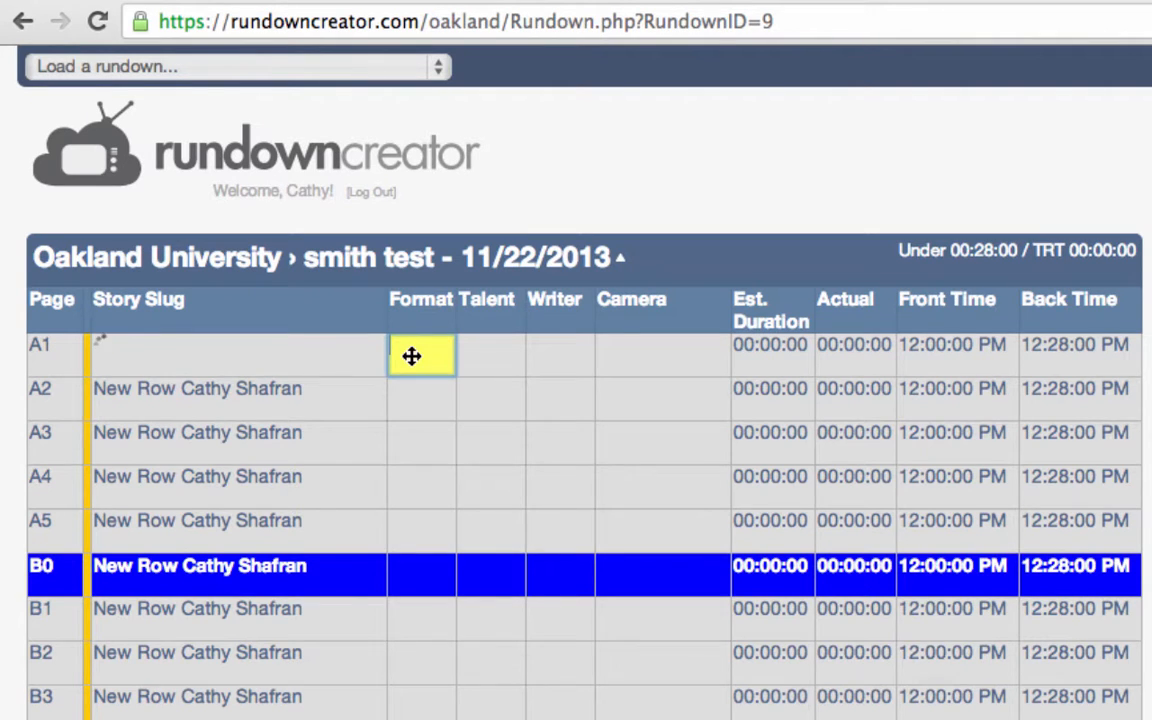
{"action": "type", "text": "PKG"}
{"action": "left_click", "coordinate": [787, 340]}
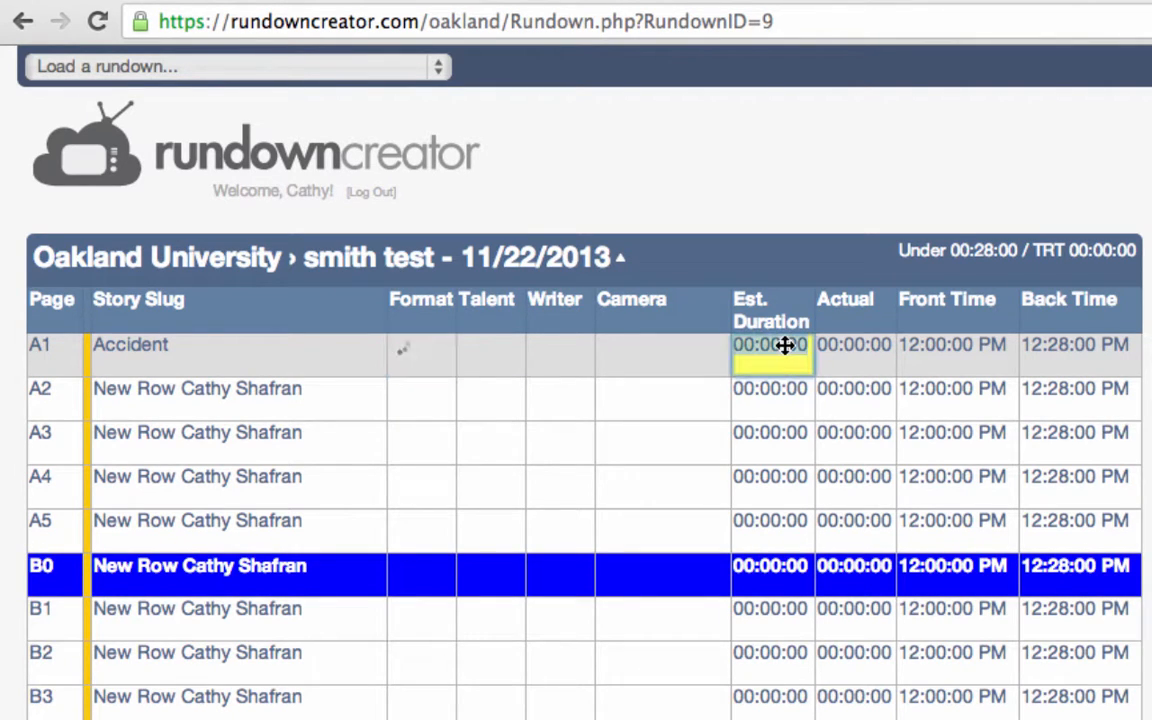
{"action": "type", "text": "2"}
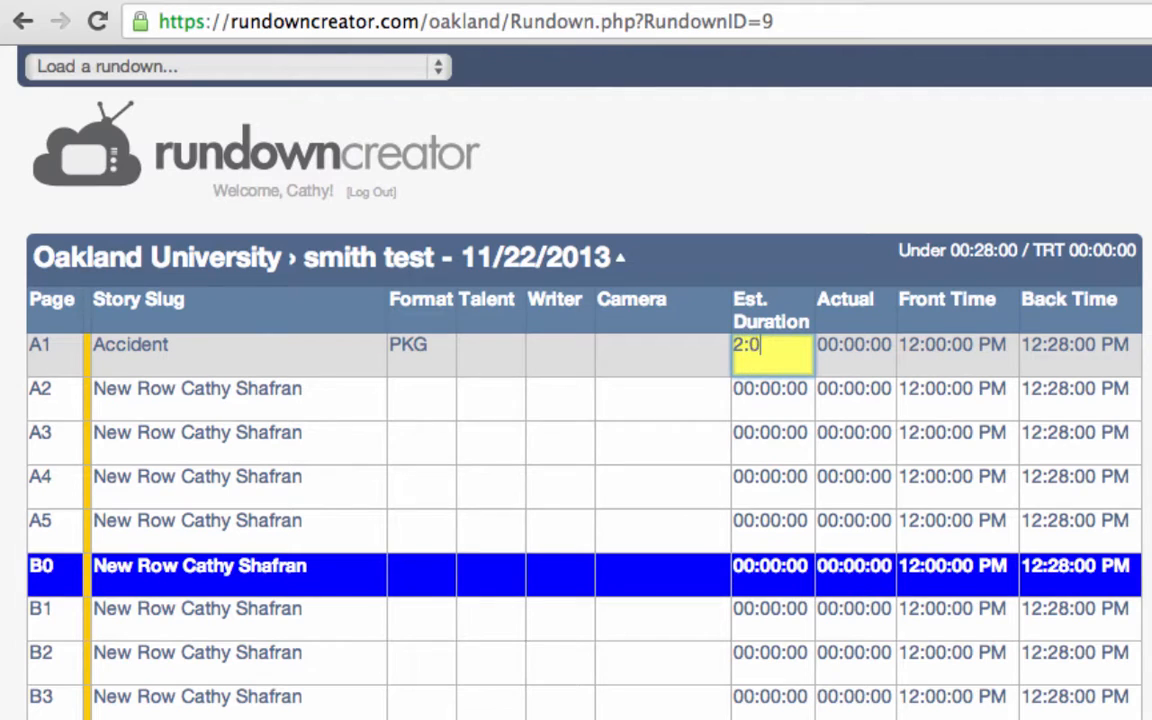
{"action": "key", "text": "Return"}
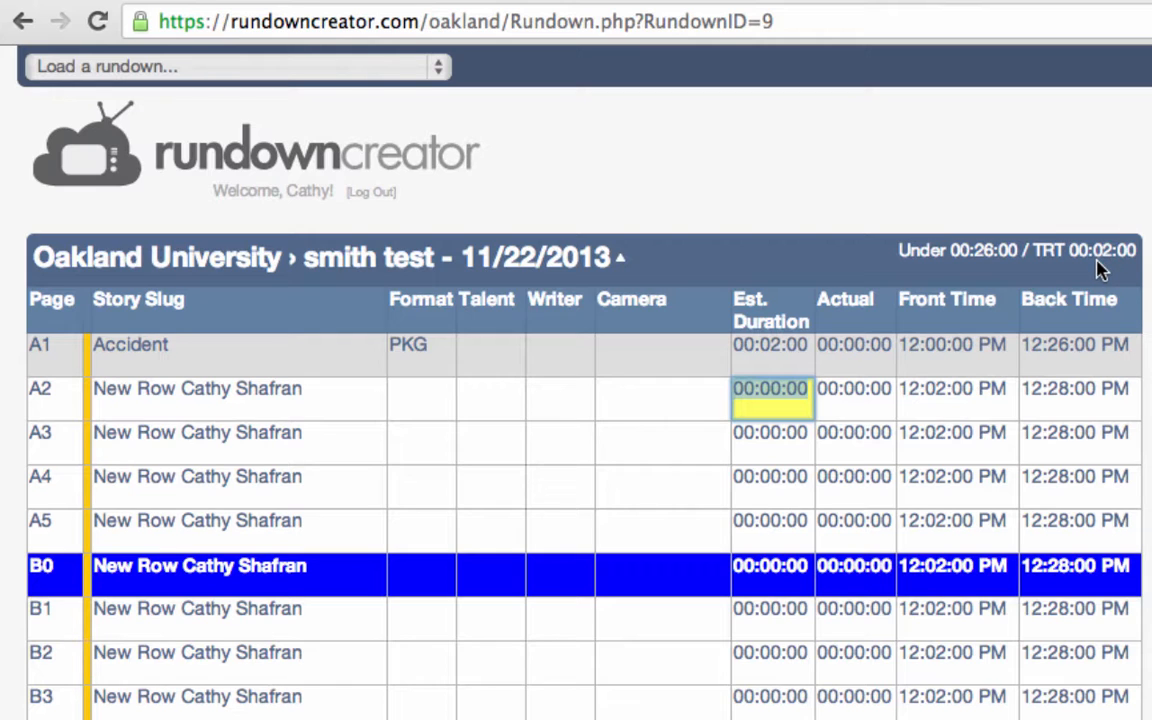
Fill in row A2 with the slug Political Campaign, format vosot and an estimated duration of 45 seconds
{"action": "left_click", "coordinate": [207, 386]}
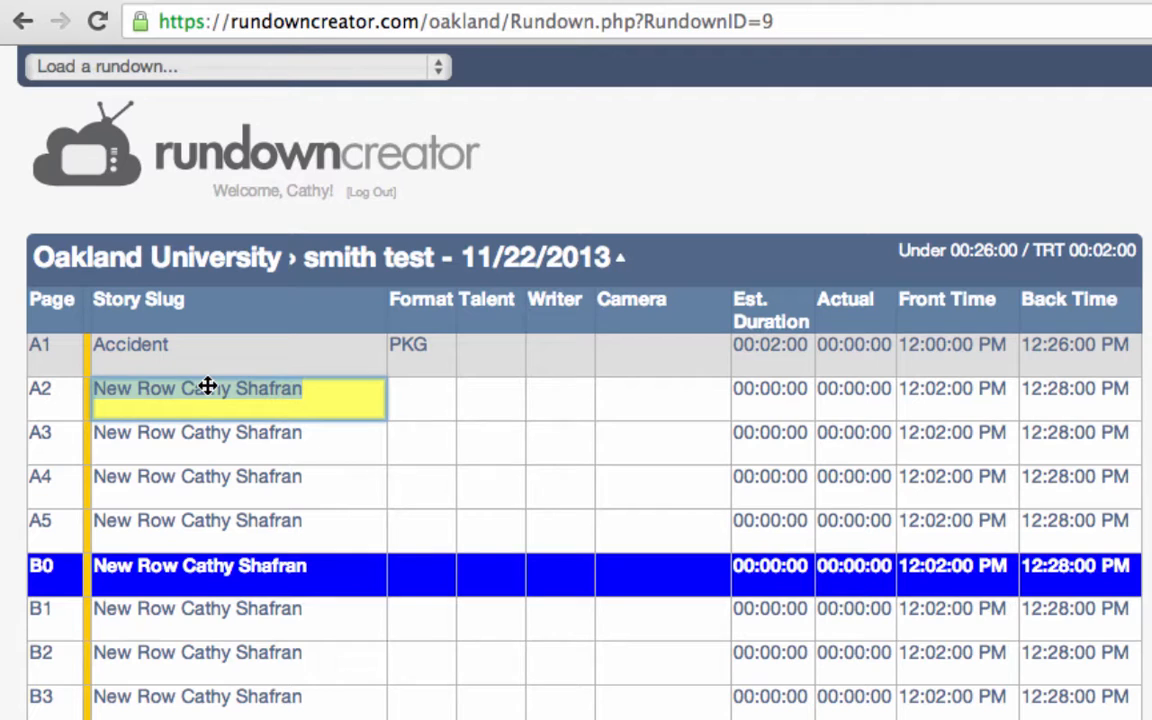
{"action": "type", "text": "Politi"}
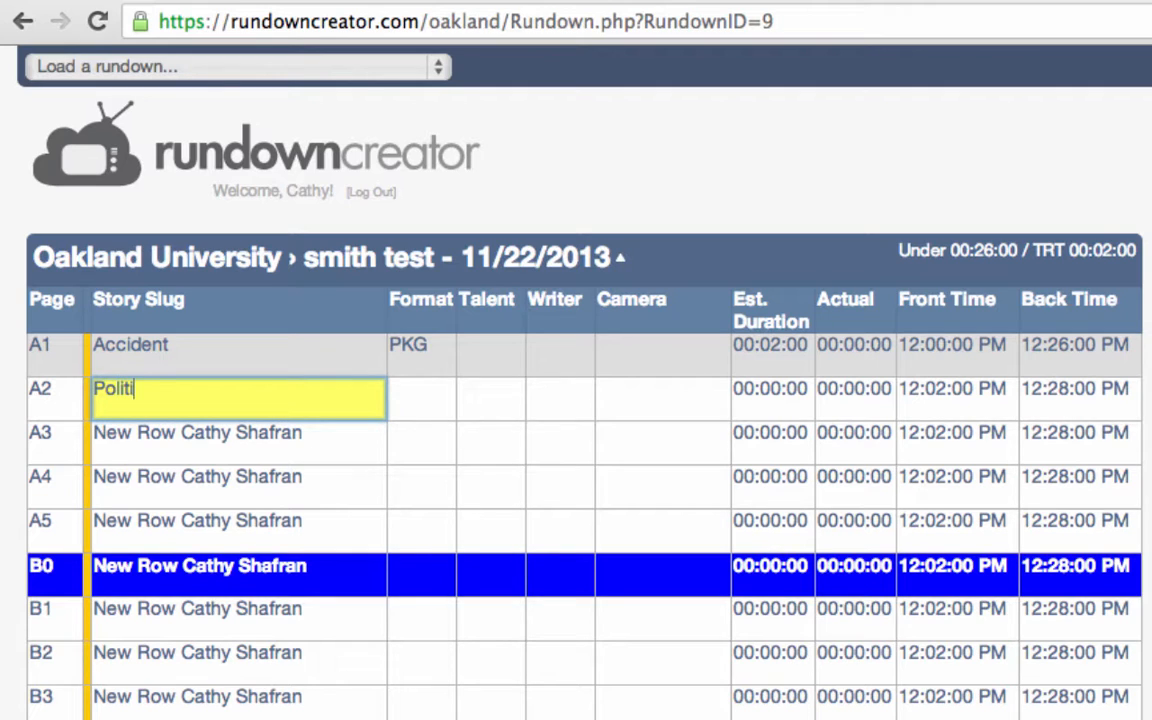
{"action": "type", "text": "cal Campaign"}
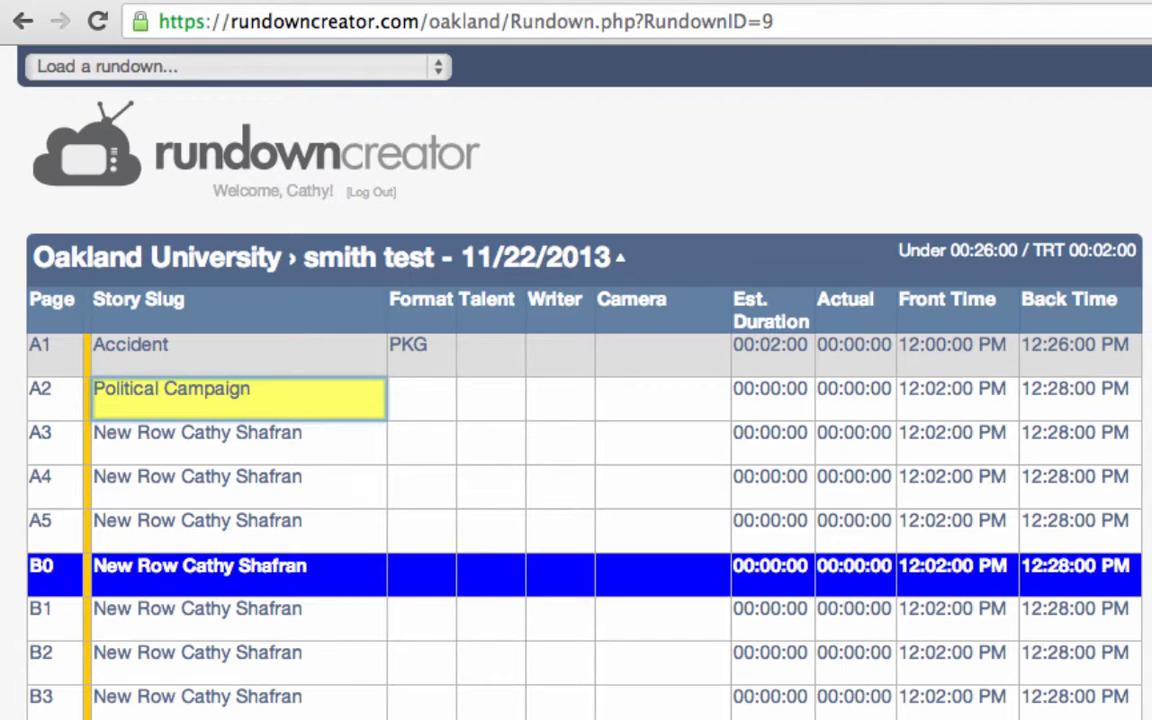
{"action": "key", "text": "Return"}
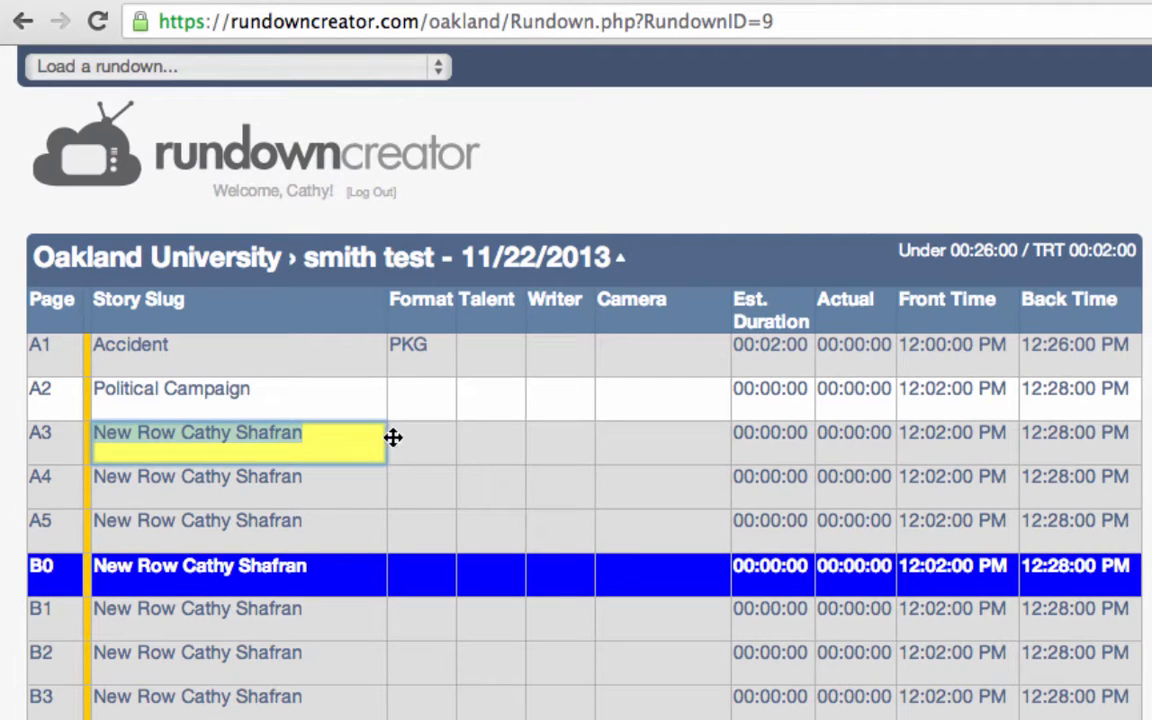
{"action": "left_click", "coordinate": [422, 392]}
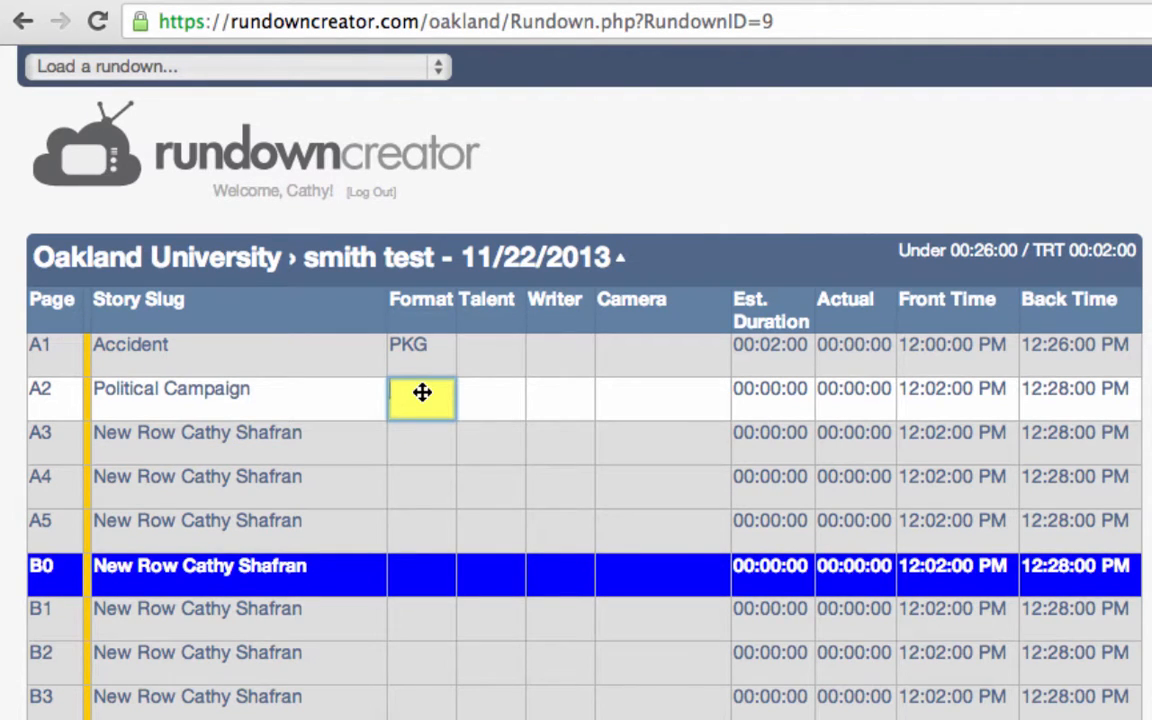
{"action": "type", "text": "vosot"}
{"action": "key", "text": "Return"}
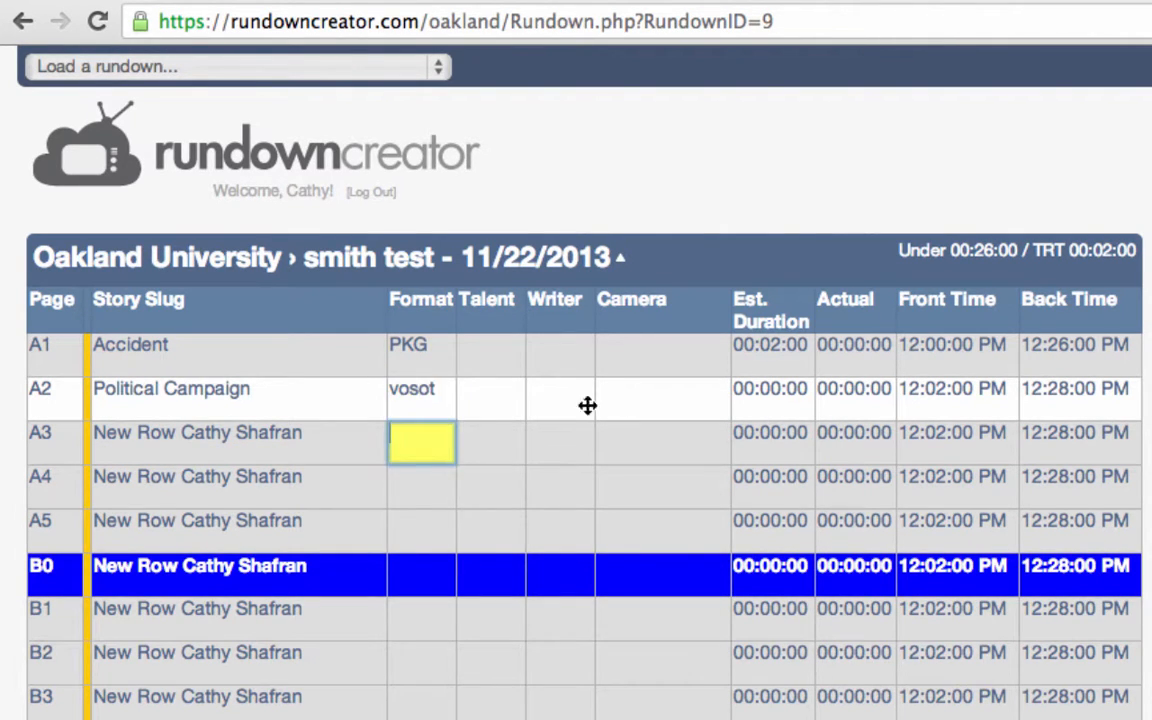
{"action": "left_click", "coordinate": [795, 390]}
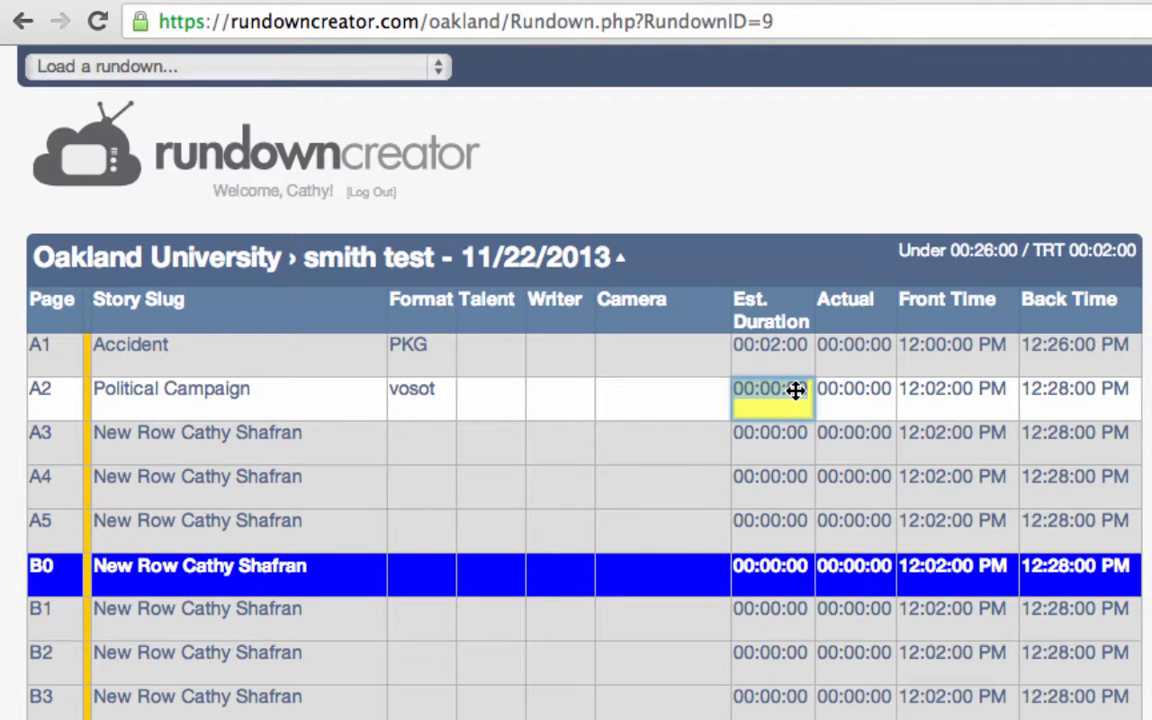
{"action": "type", "text": "45"}
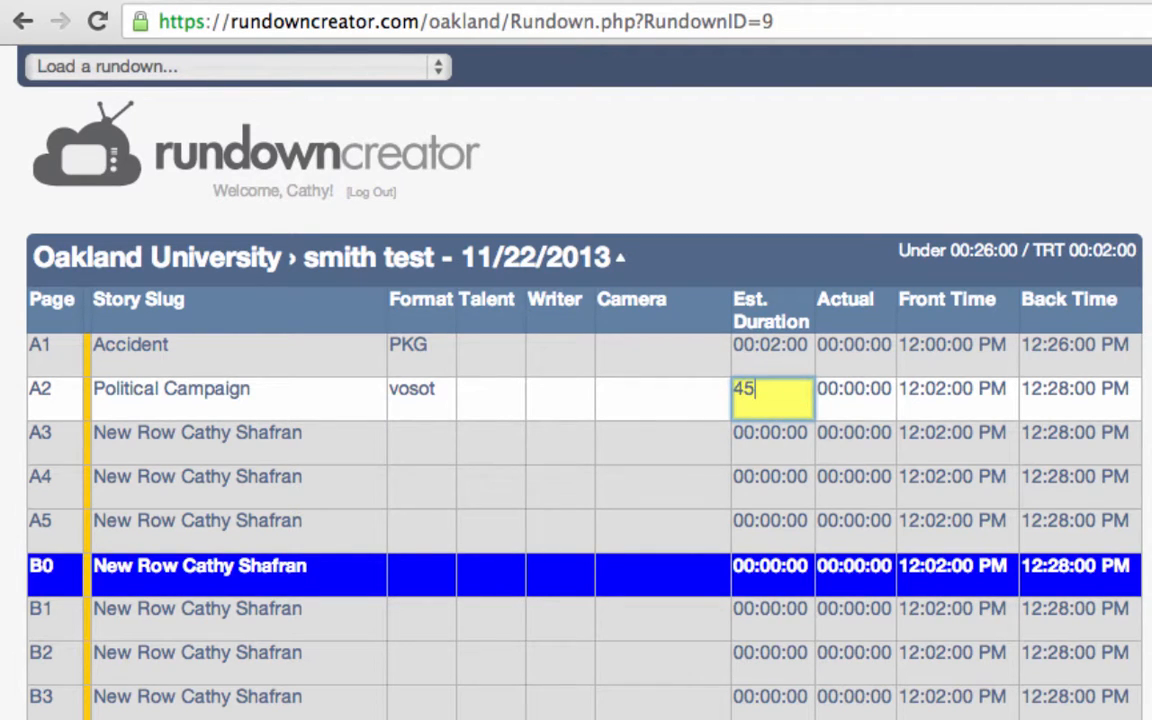
{"action": "key", "text": "Return"}
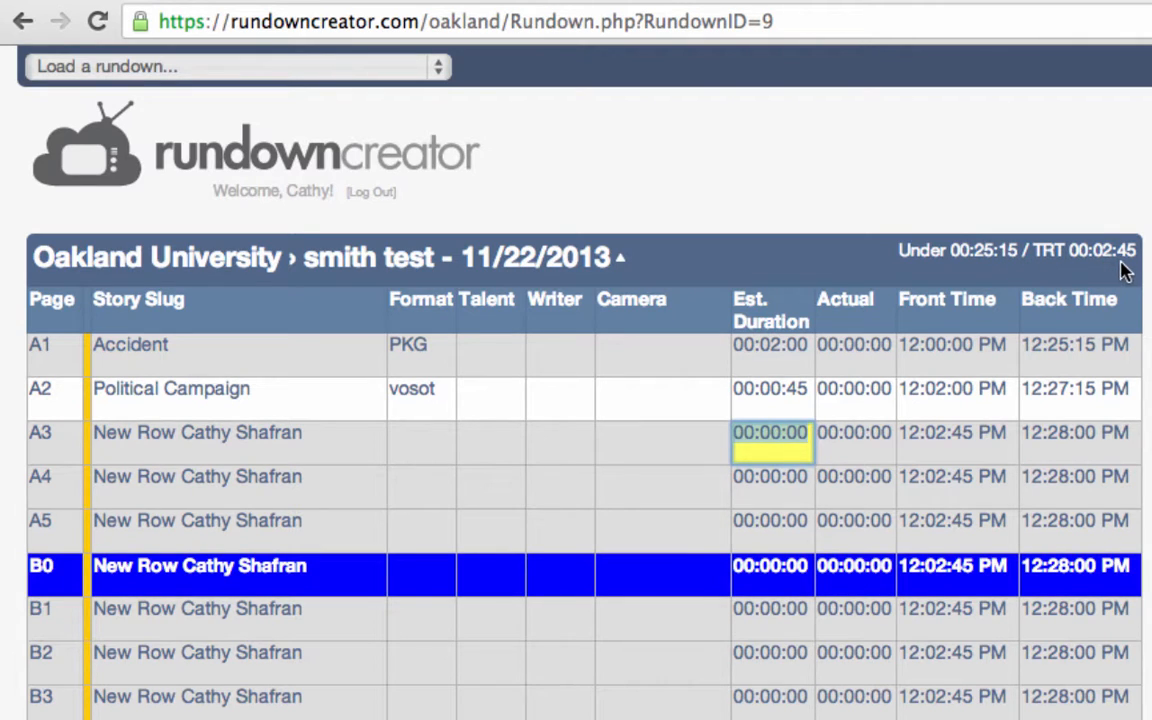
Set the estimated duration of row A3 to 5:00
{"action": "left_click", "coordinate": [764, 450]}
{"action": "type", "text": "5"}
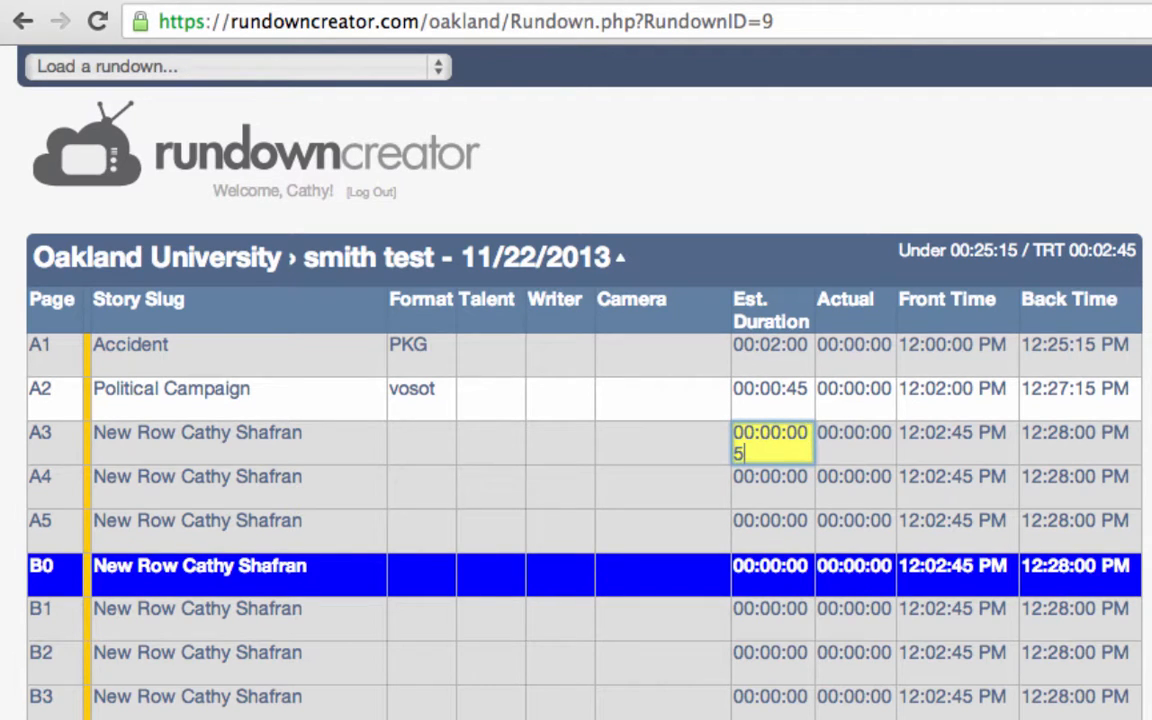
{"action": "key", "text": "BackSpace"}
{"action": "key", "text": "BackSpace"}
{"action": "key", "text": "BackSpace"}
{"action": "key", "text": "BackSpace"}
{"action": "key", "text": "BackSpace"}
{"action": "key", "text": "BackSpace"}
{"action": "key", "text": "BackSpace"}
{"action": "key", "text": "BackSpace"}
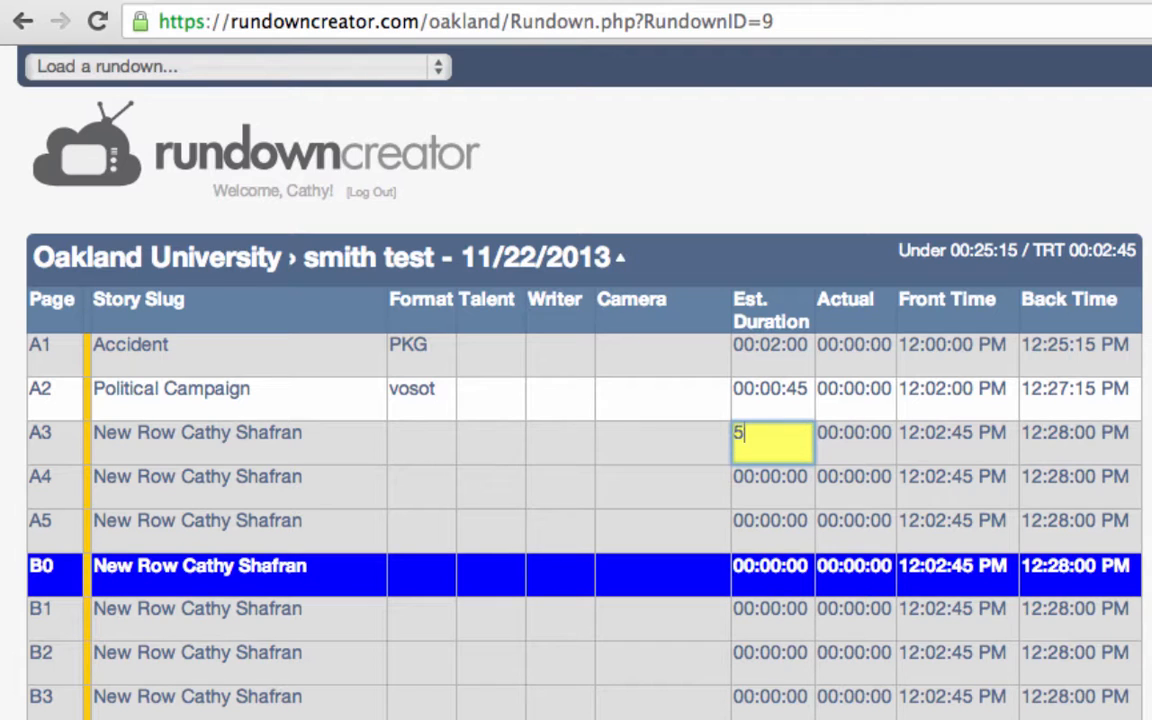
{"action": "type", "text": "5:00"}
{"action": "key", "text": "Return"}
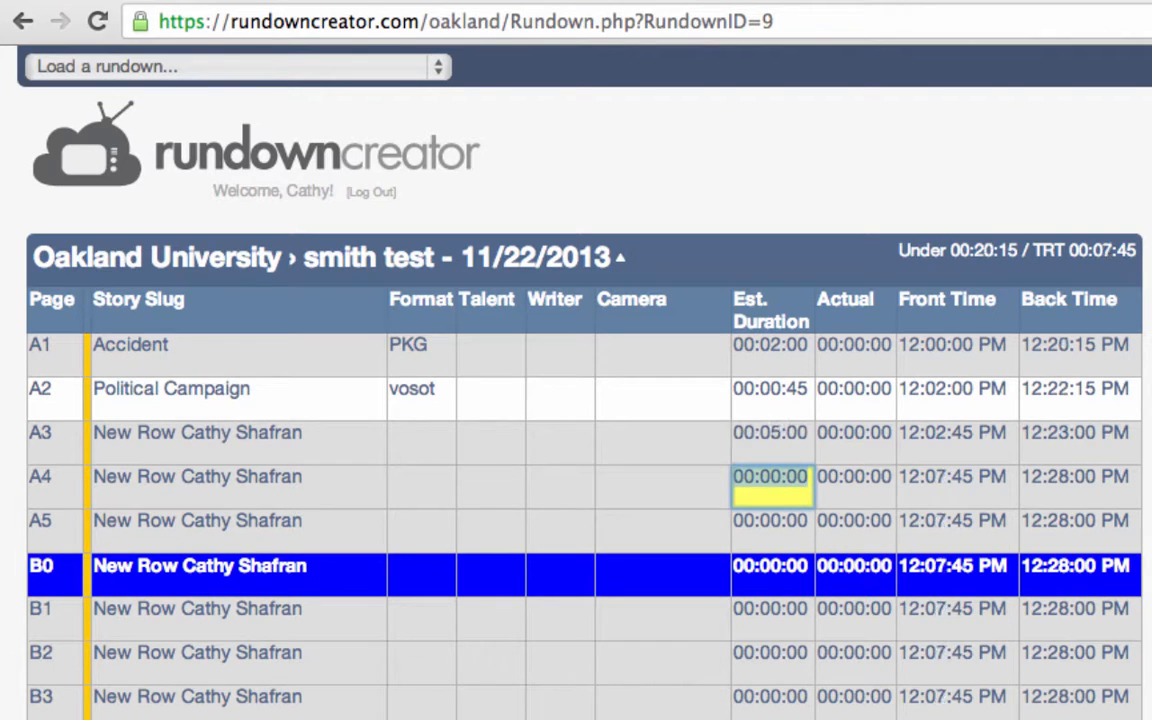
Set the estimated duration of row A4 to 3 minutes
{"action": "left_click", "coordinate": [780, 482]}
{"action": "key", "text": "BackSpace"}
{"action": "key", "text": "BackSpace"}
{"action": "type", "text": "3"}
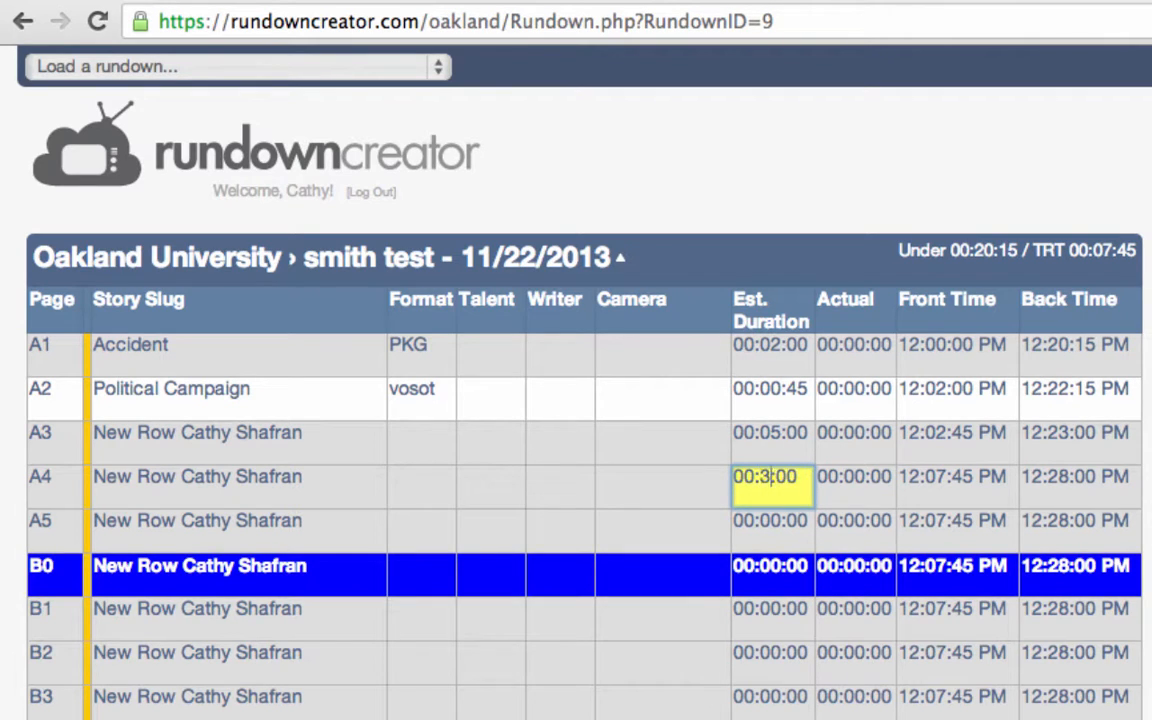
{"action": "left_click", "coordinate": [790, 574]}
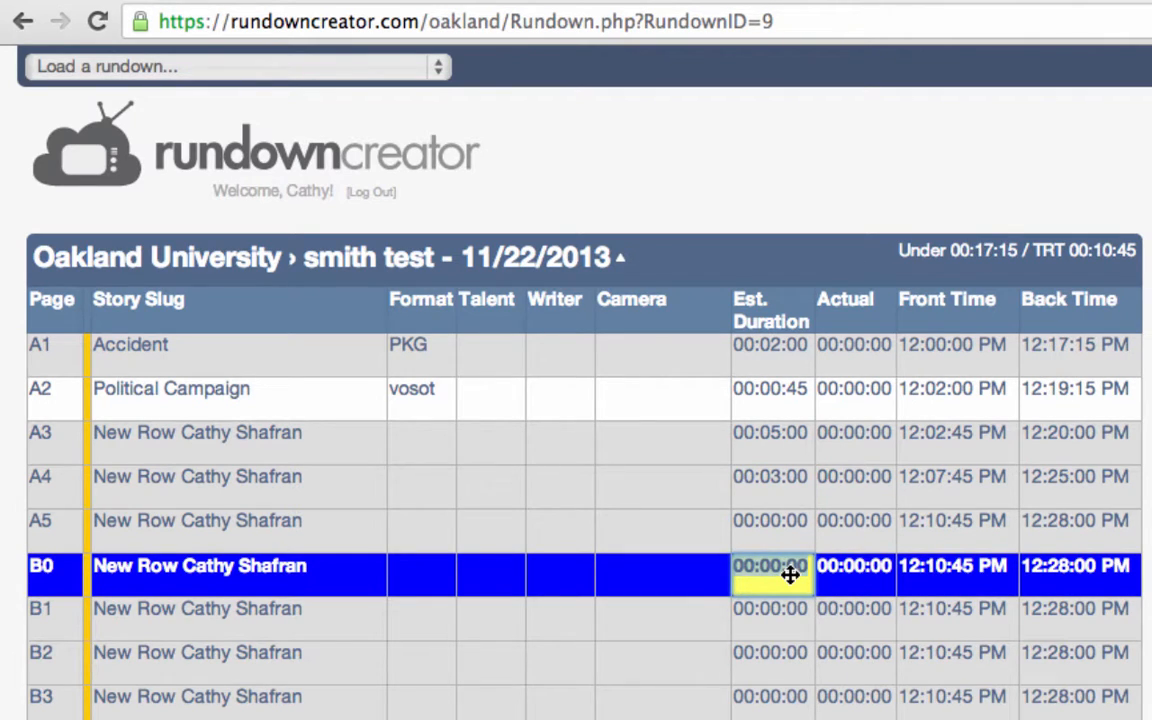
Set the estimated duration of break row B0 to 2:00
{"action": "type", "text": "2"}
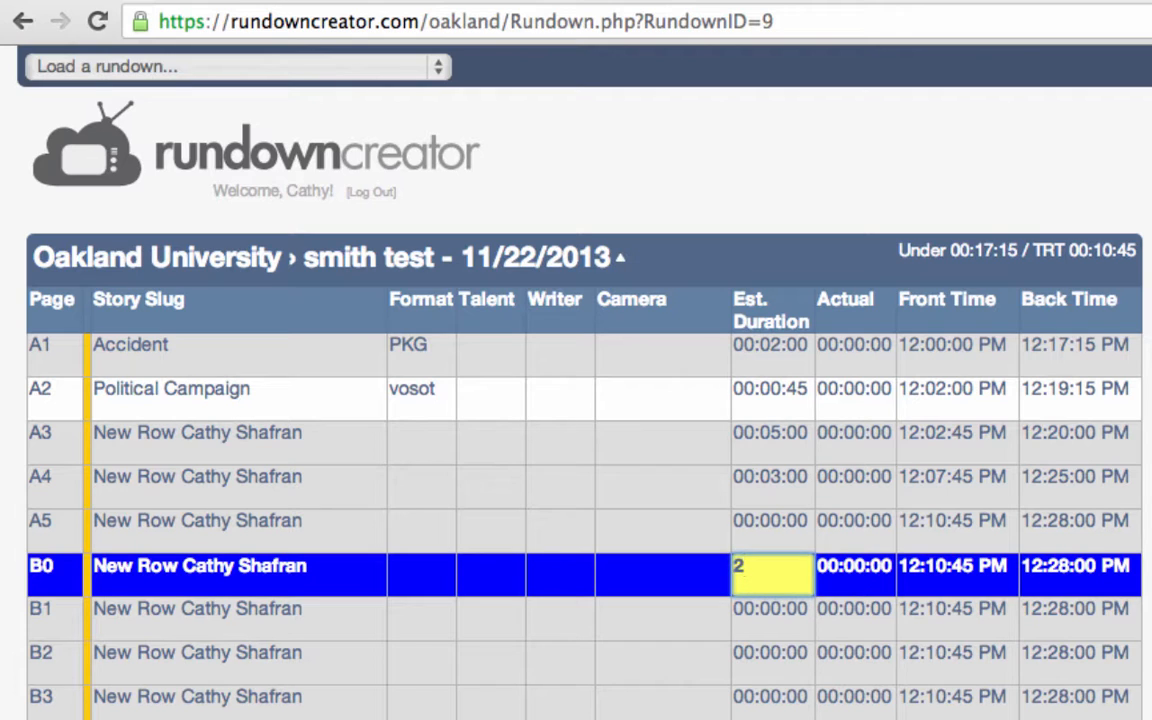
{"action": "type", "text": ":00"}
{"action": "key", "text": "Return"}
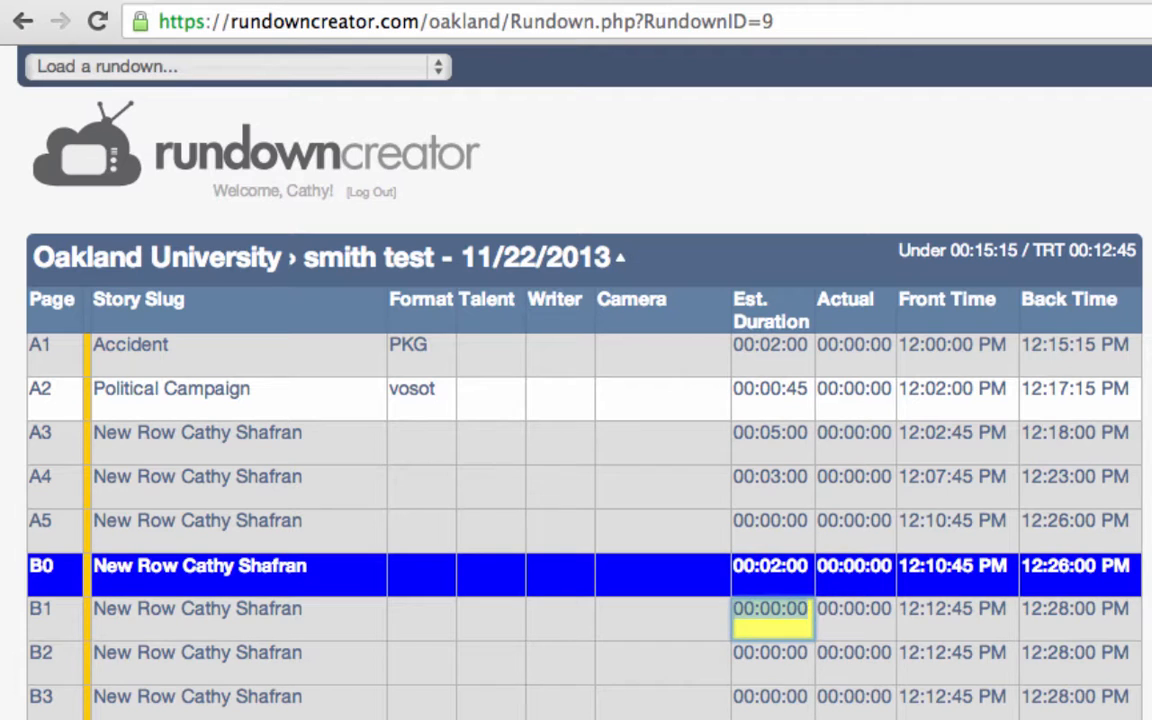
{"action": "key", "text": "Escape"}
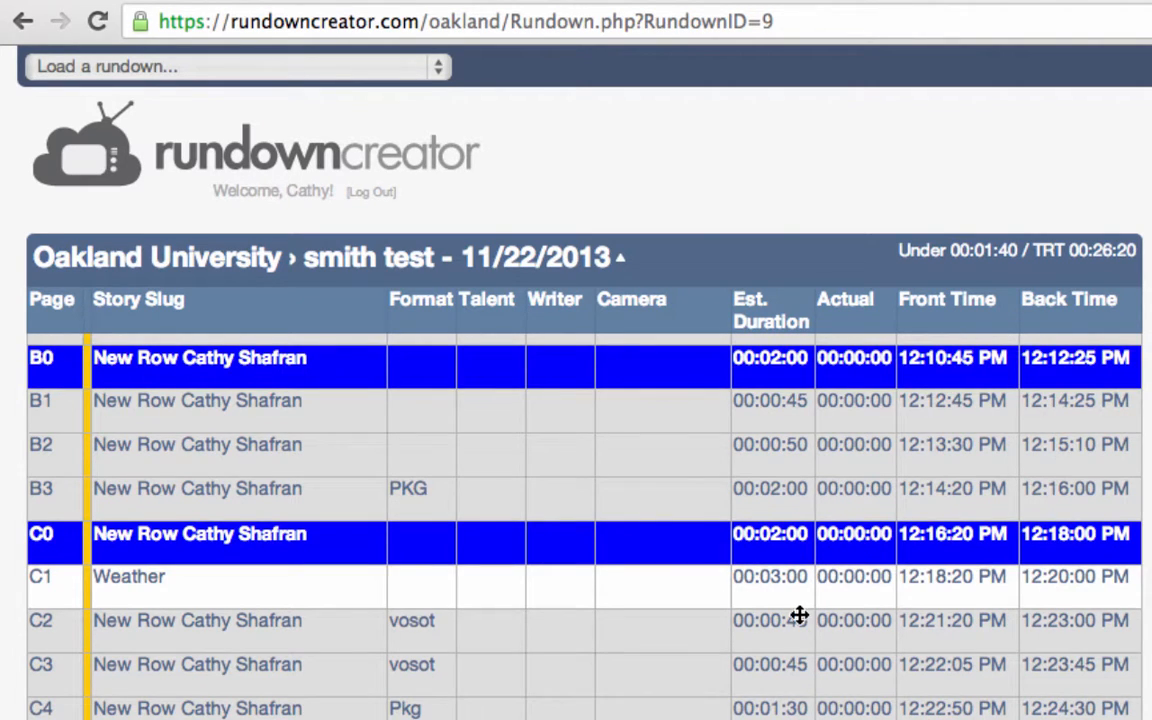
Fill in row A5 with the format PKG and an estimated duration of 1:40
{"action": "scroll", "coordinate": [800, 614], "scroll_direction": "up", "scroll_amount": 3}
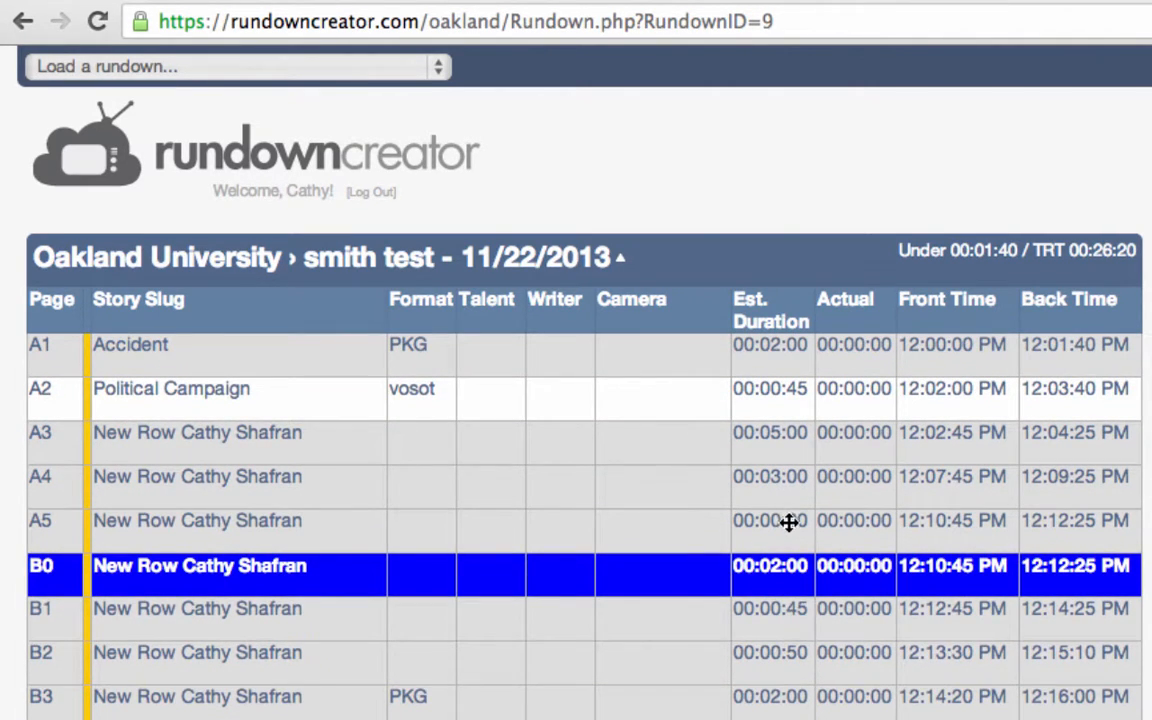
{"action": "left_click", "coordinate": [406, 528]}
{"action": "type", "text": "P"}
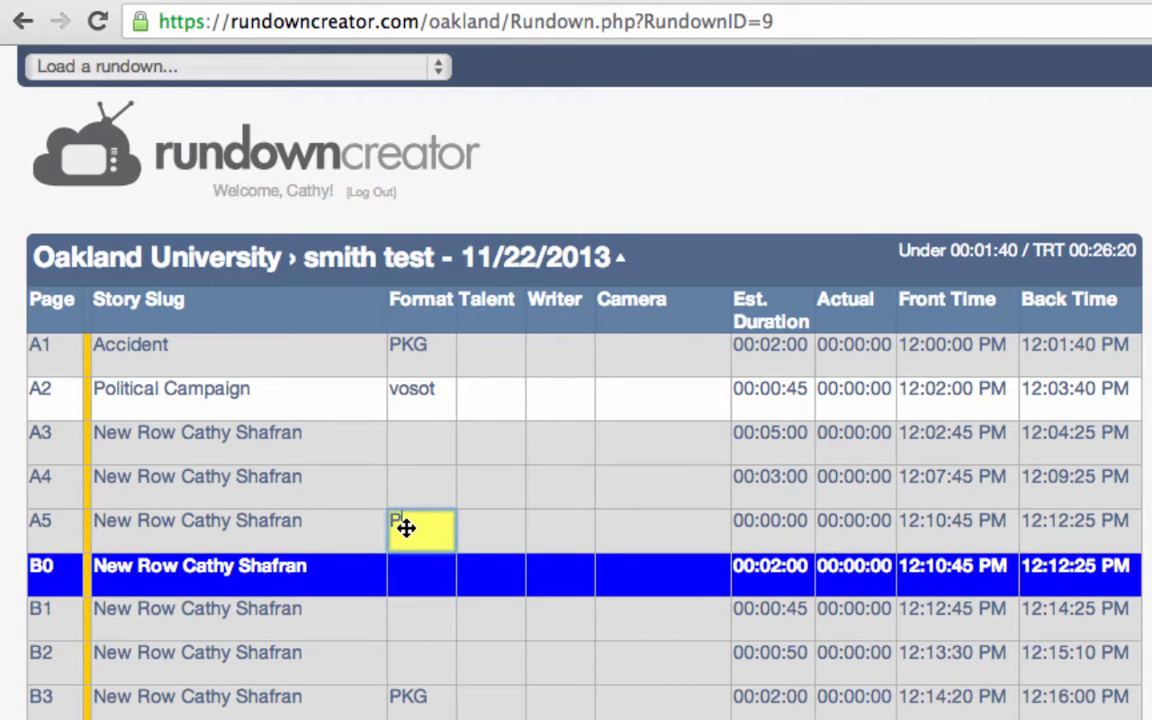
{"action": "type", "text": "KG"}
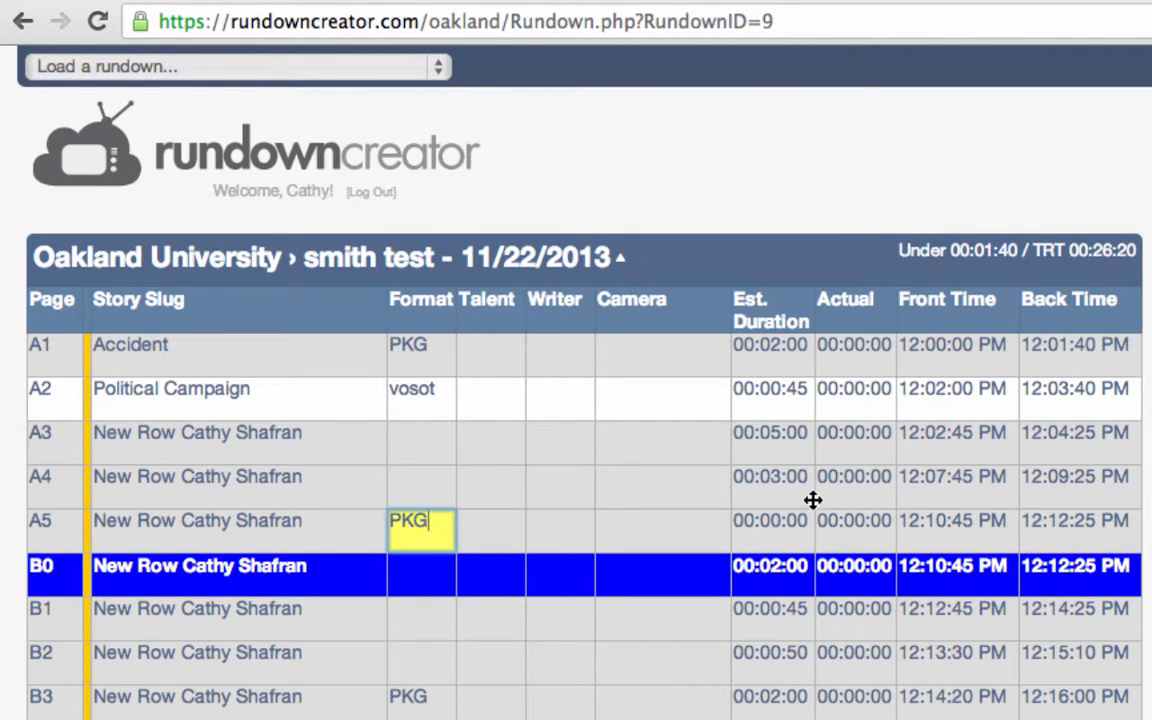
{"action": "left_click", "coordinate": [788, 522]}
{"action": "type", "text": "1:30"}
{"action": "key", "text": "Return"}
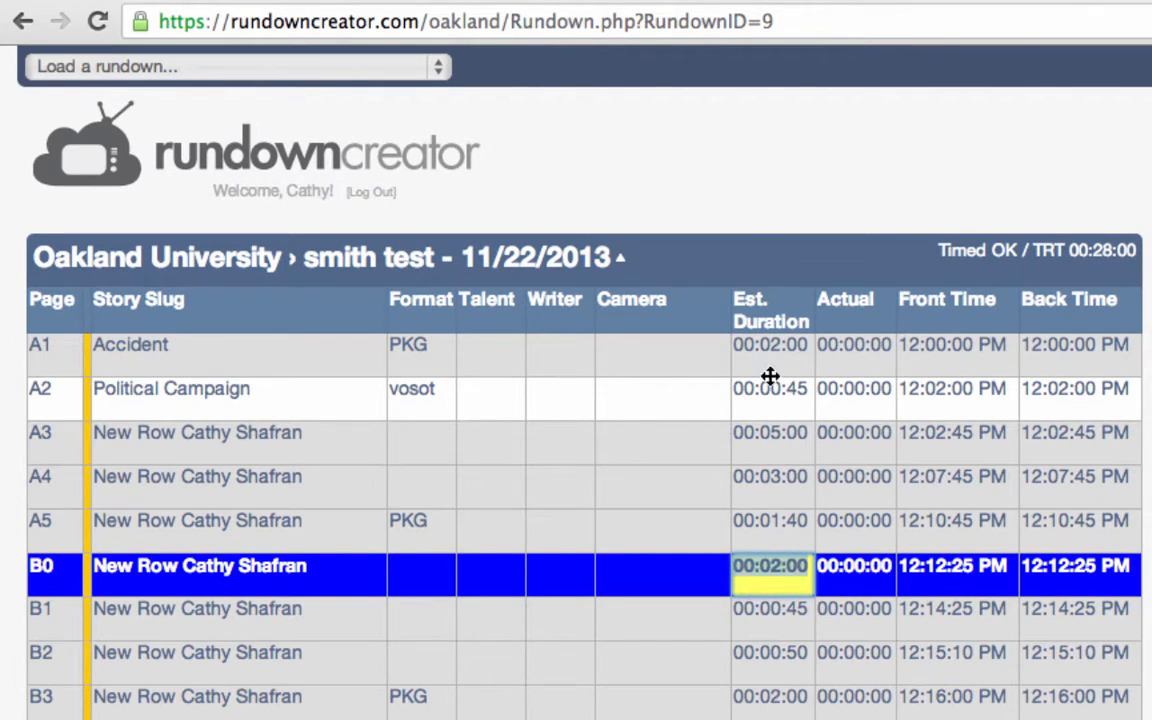
Open the script of the Political Campaign story in row A2 for editing
{"action": "scroll", "coordinate": [770, 376], "scroll_direction": "down", "scroll_amount": 5}
{"action": "scroll", "coordinate": [770, 376], "scroll_direction": "up", "scroll_amount": 5}
{"action": "left_click", "coordinate": [303, 393]}
{"action": "right_click", "coordinate": [303, 393]}
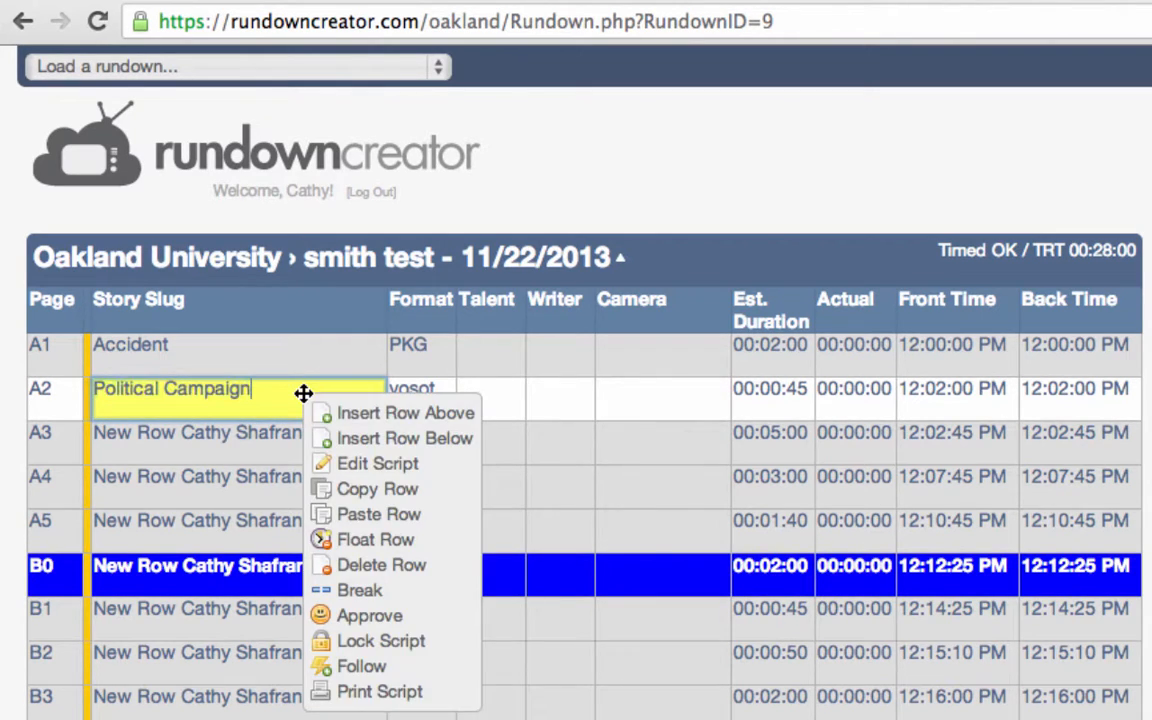
{"action": "left_click", "coordinate": [372, 464]}
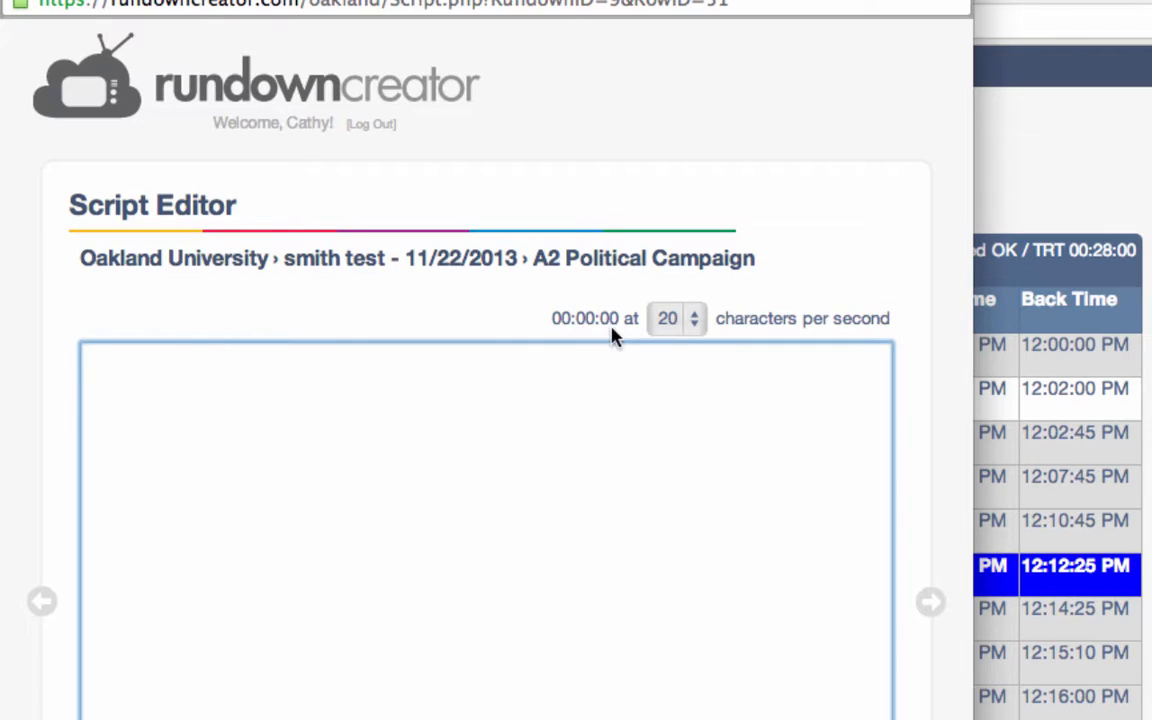
Begin the A2 script with "So now as I write these words I would like you to pay attention to the timer at the top."
{"action": "type", "text": "So "}
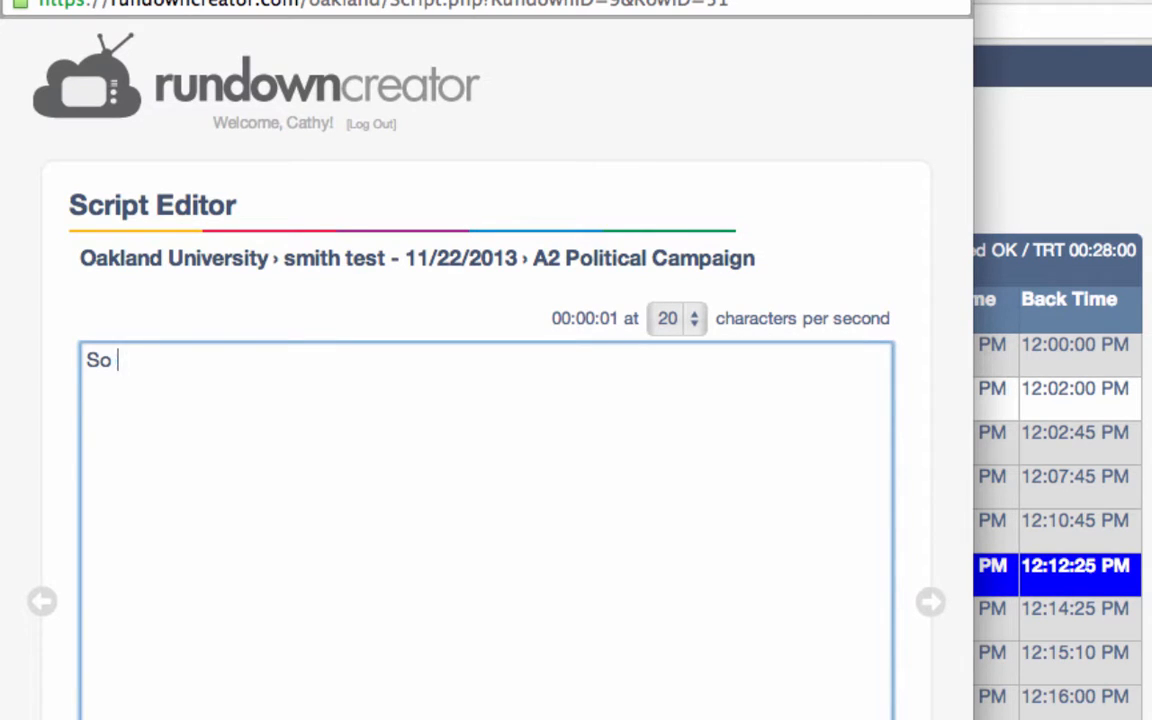
{"action": "type", "text": "now as I war"}
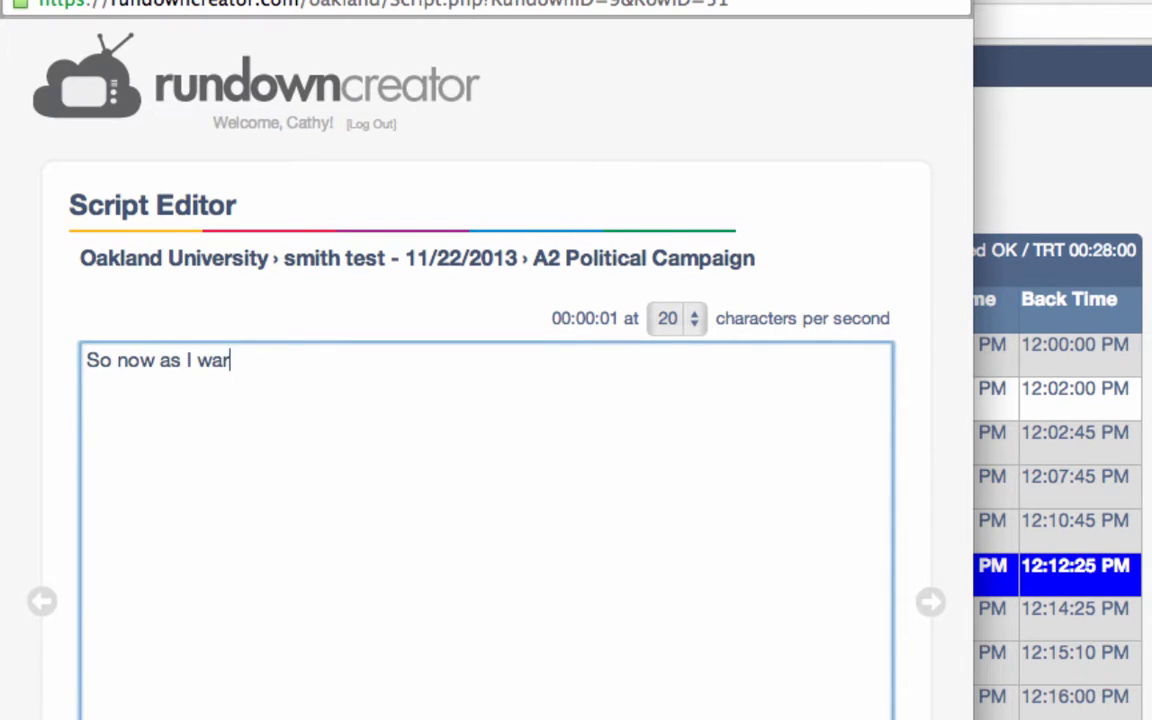
{"action": "key", "text": "BackSpace"}
{"action": "key", "text": "BackSpace"}
{"action": "type", "text": "rite these"}
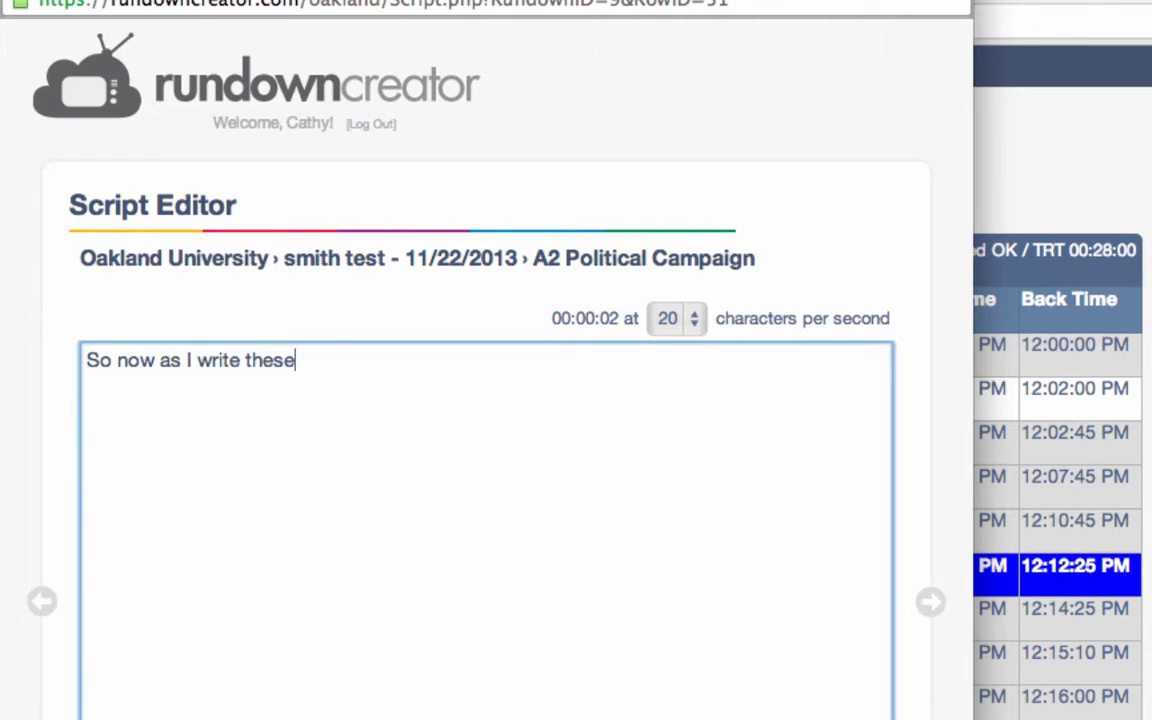
{"action": "type", "text": " words I would "}
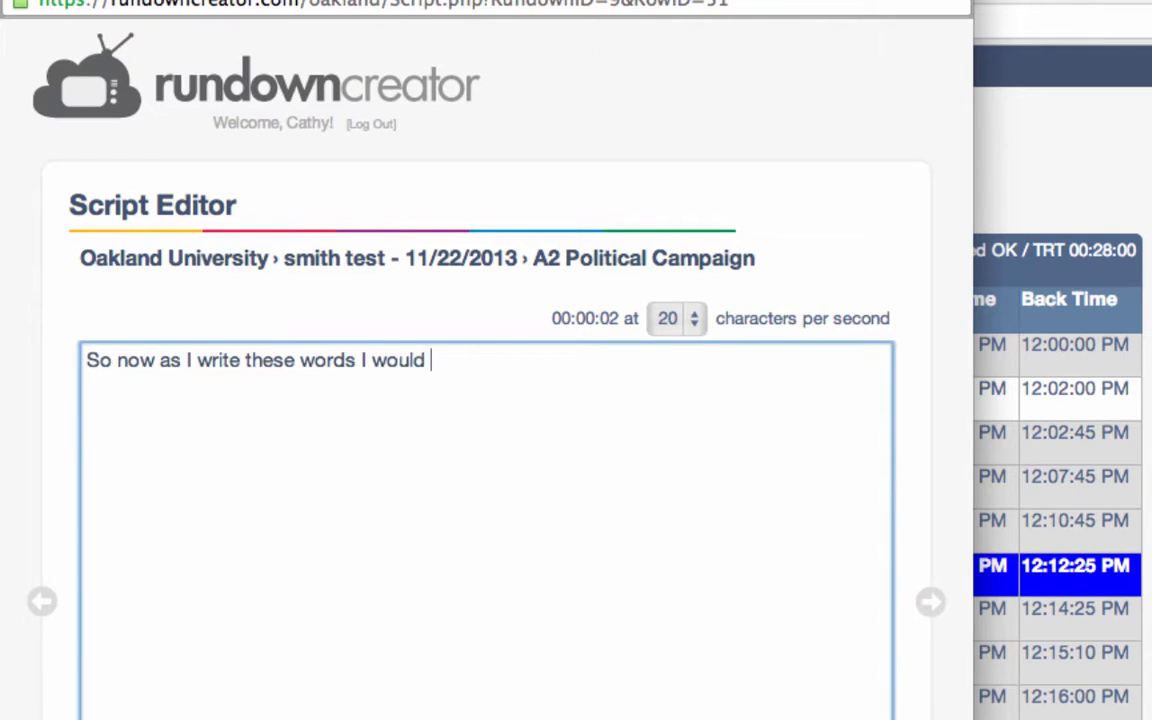
{"action": "type", "text": "like you to pay "}
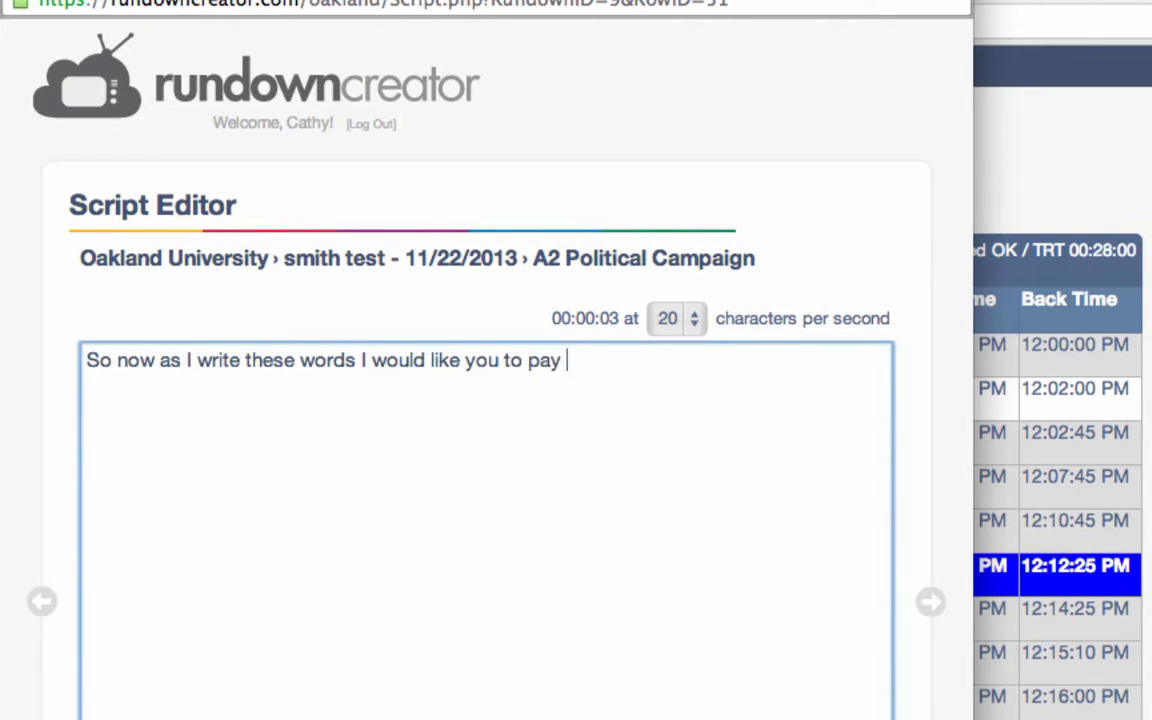
{"action": "type", "text": "attention to the "}
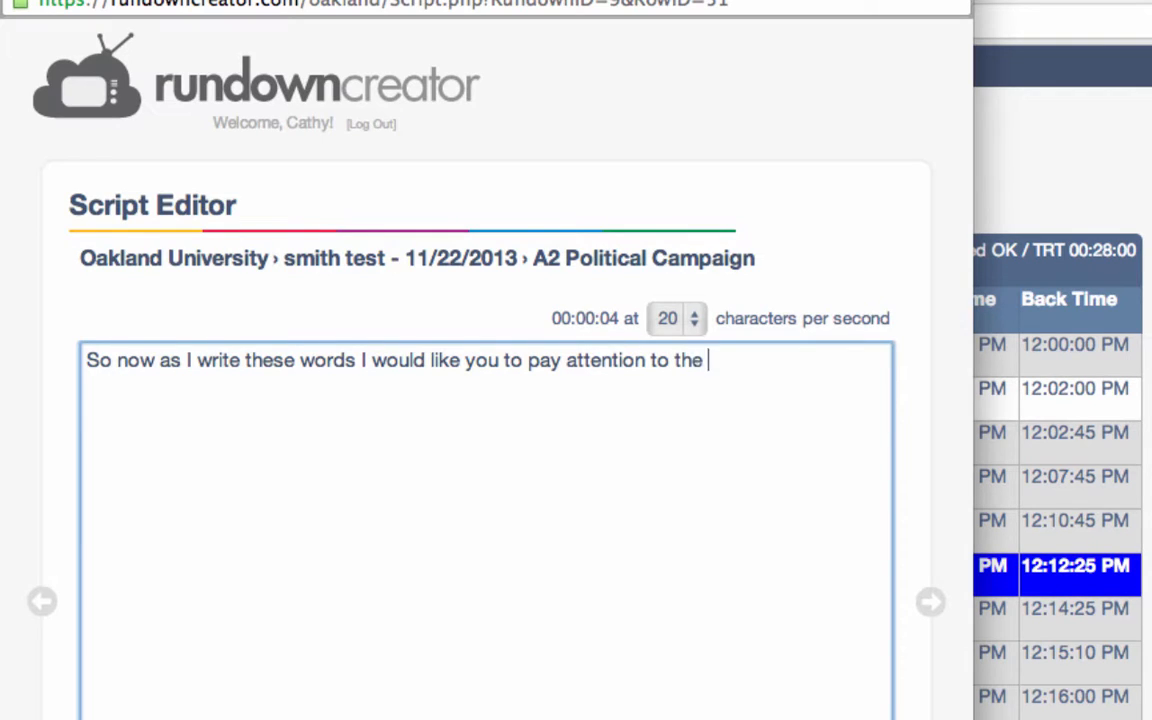
{"action": "type", "text": "timer at the to"}
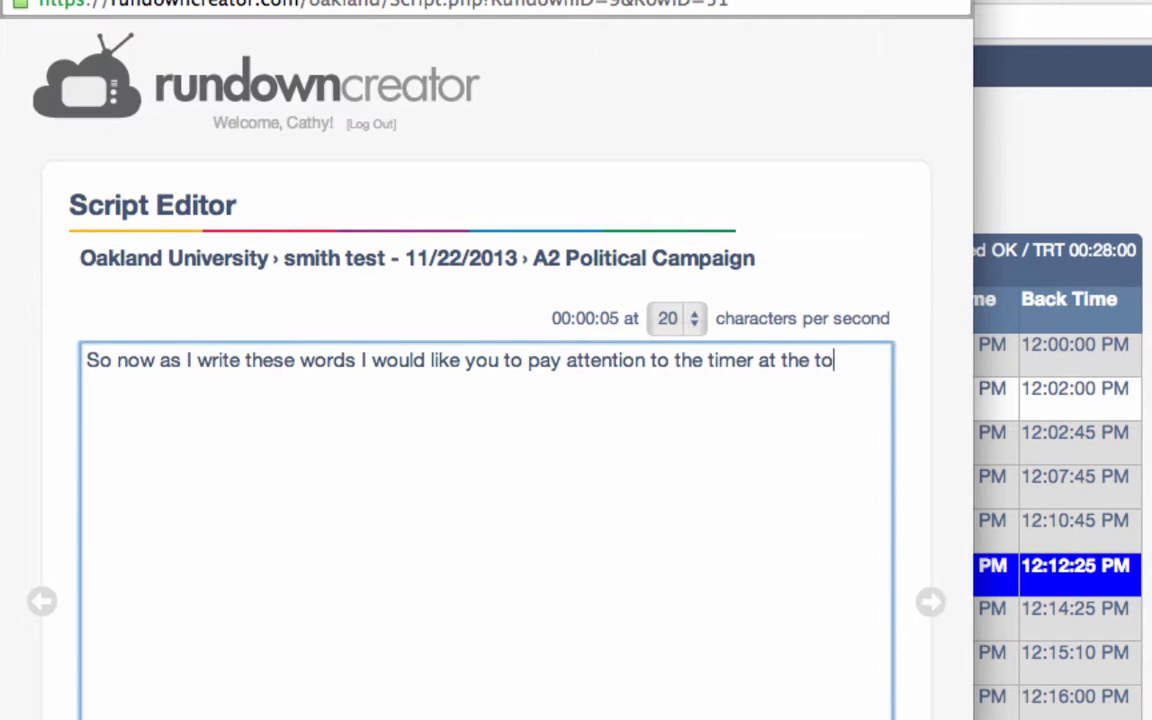
{"action": "type", "text": "p.You wil"}
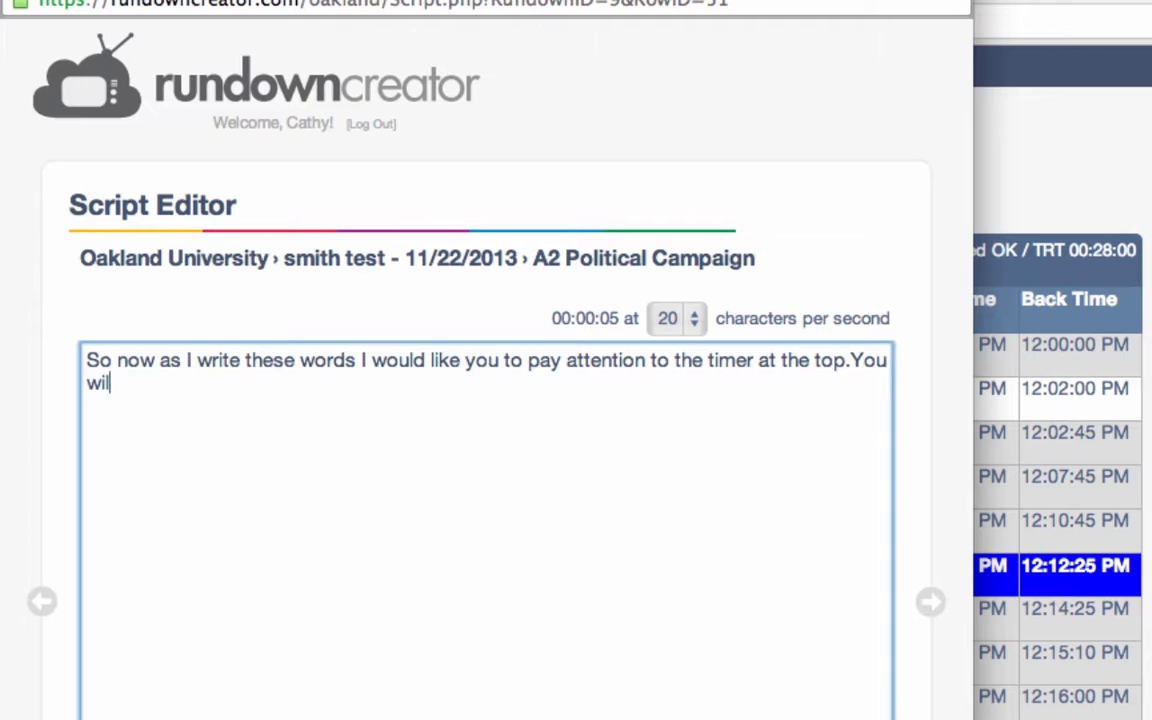
Continue the script with "You will notice that it is ading time and it is now at 8 seconds long."
{"action": "type", "text": "l notice that it"}
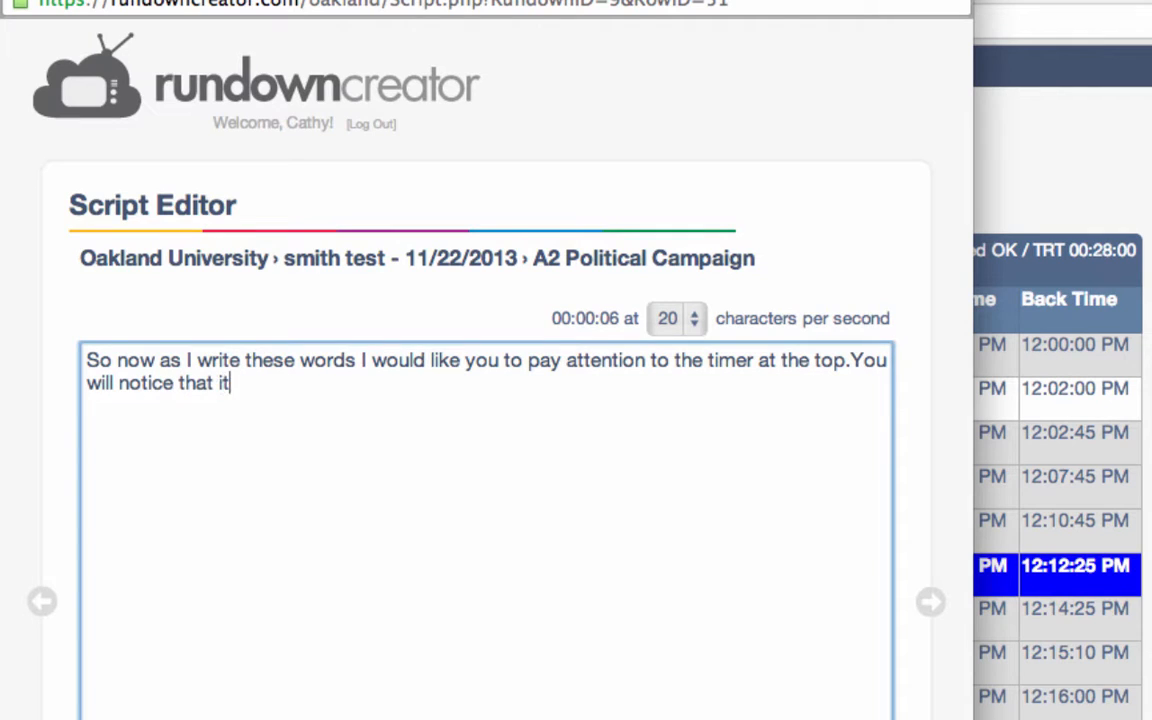
{"action": "type", "text": " is ading time"}
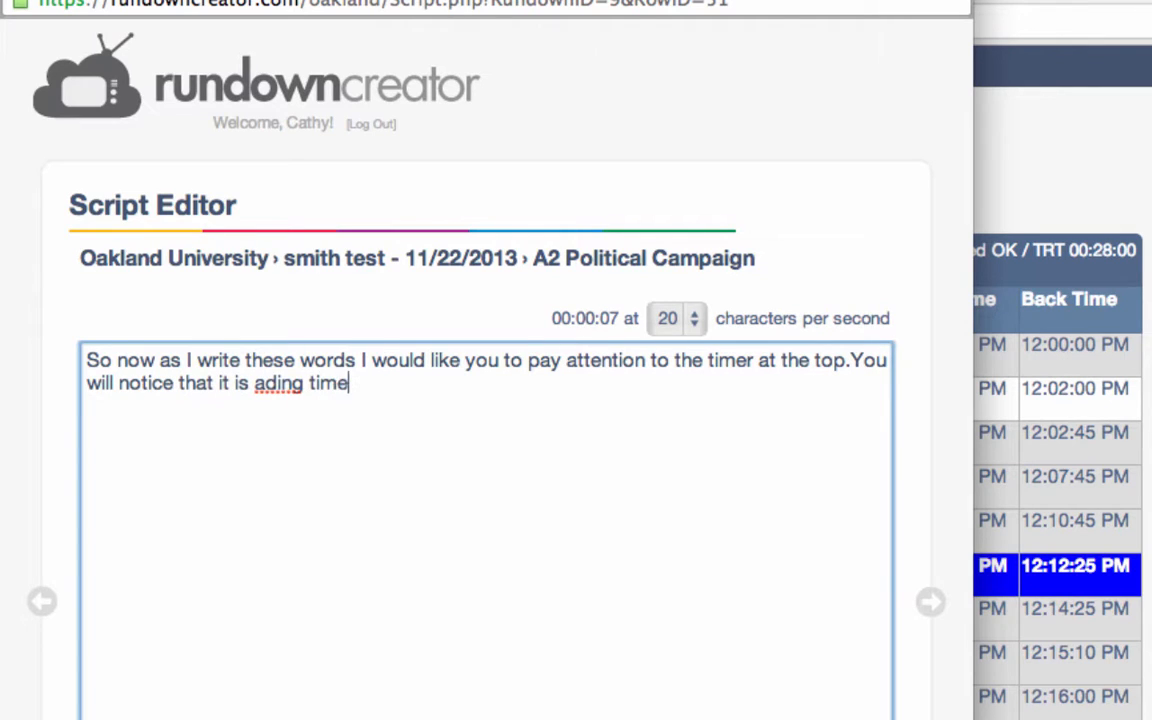
{"action": "type", "text": " and it is now a"}
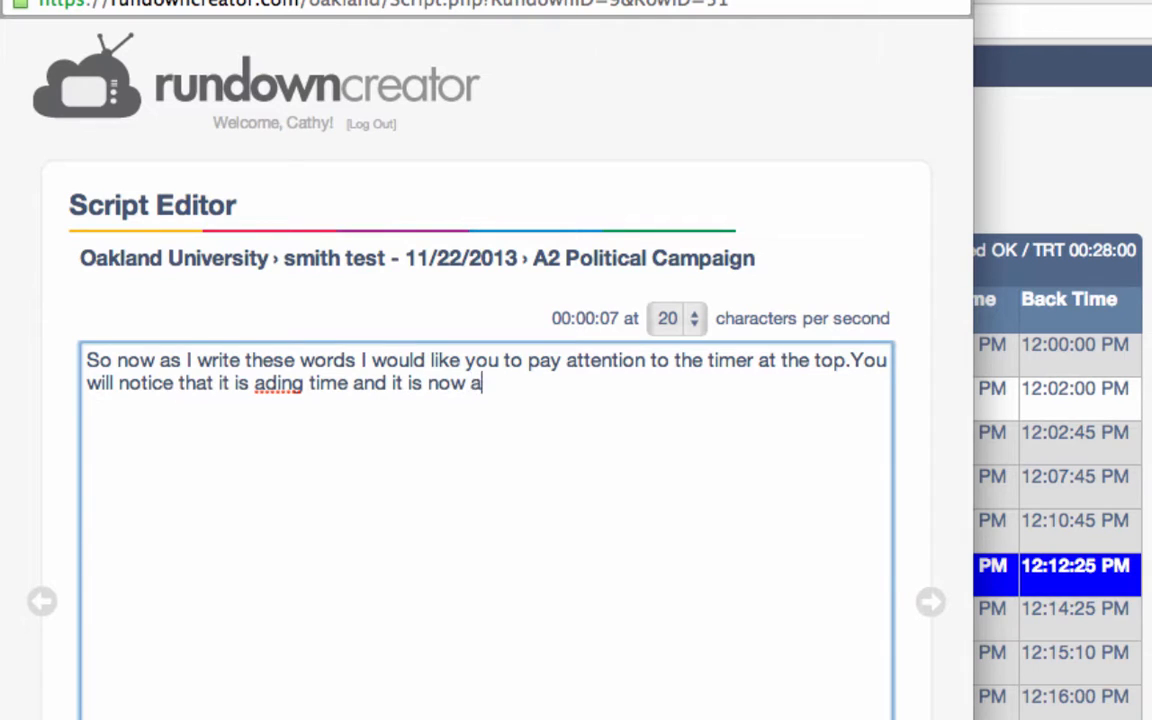
{"action": "type", "text": "t 8 seconds long"}
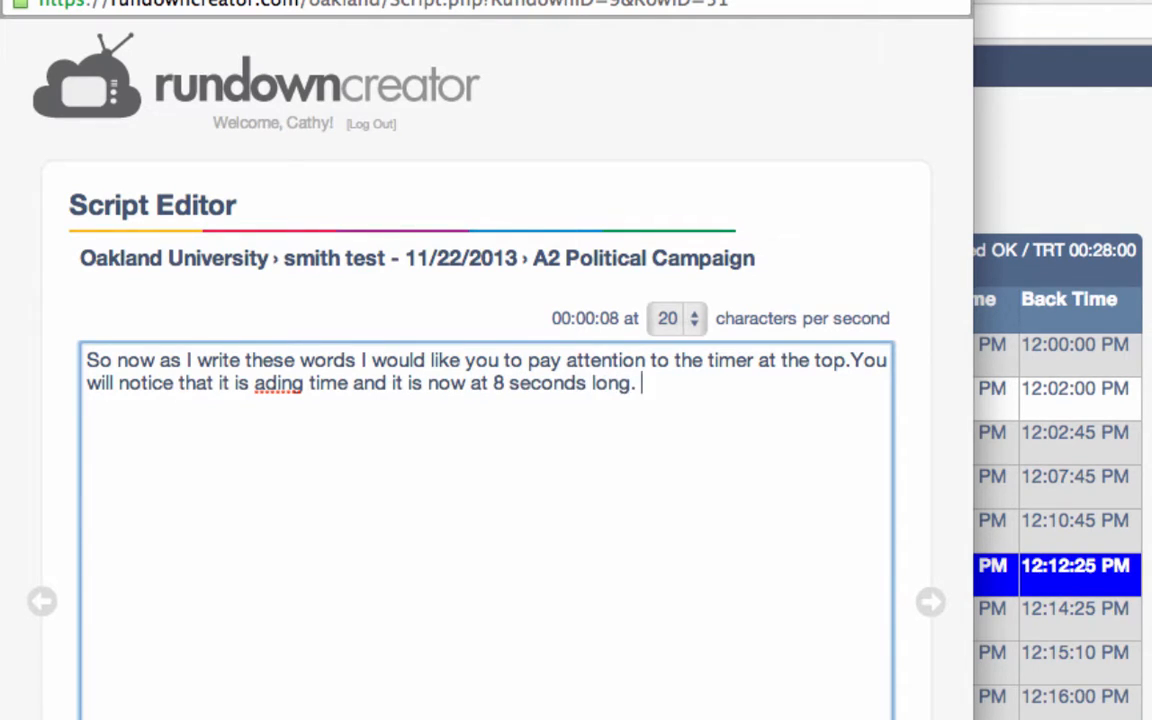
{"action": "type", "text": ". But th"}
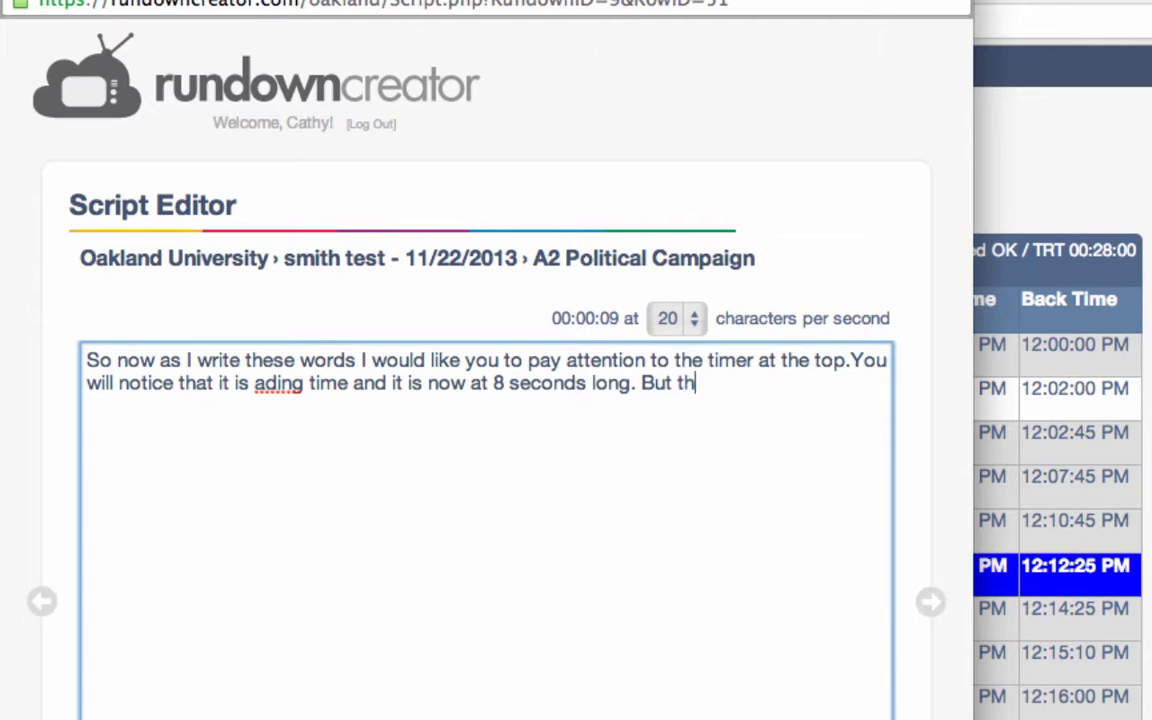
Add "But the issue is that the producer asked for this to be 45 seconds long." and correct "ading" to "adding"
{"action": "type", "text": "e issue is "}
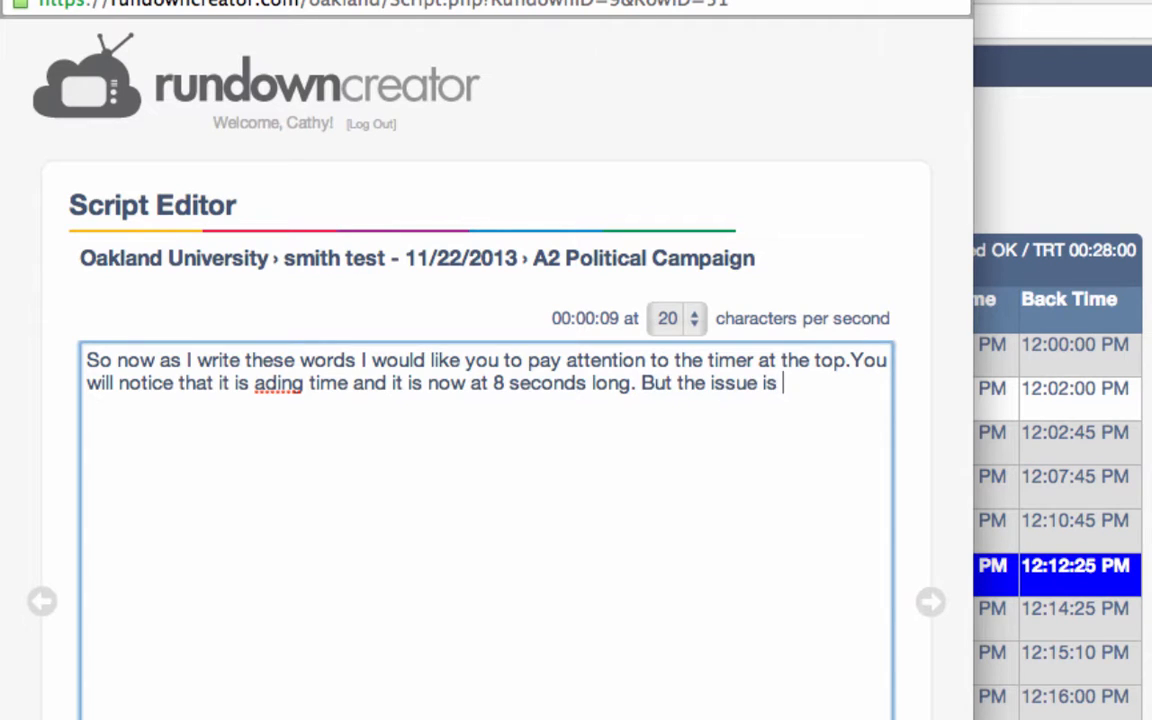
{"action": "type", "text": "that "}
{"action": "type", "text": "the produ"}
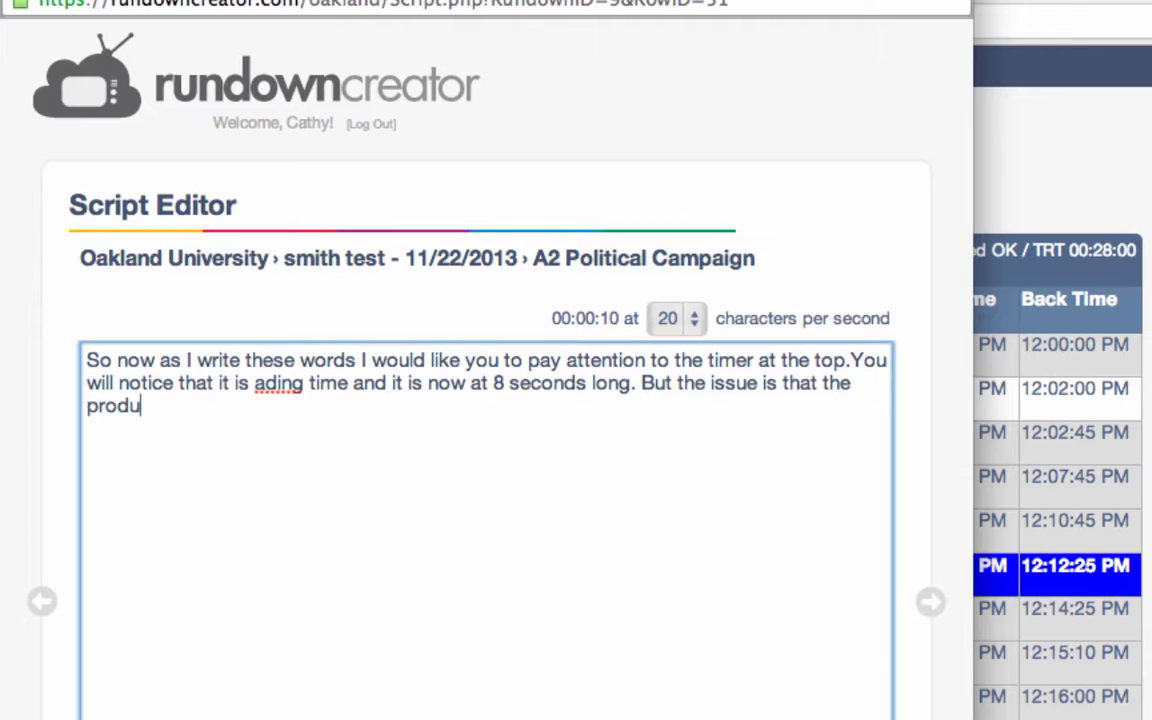
{"action": "type", "text": "cer asked for"}
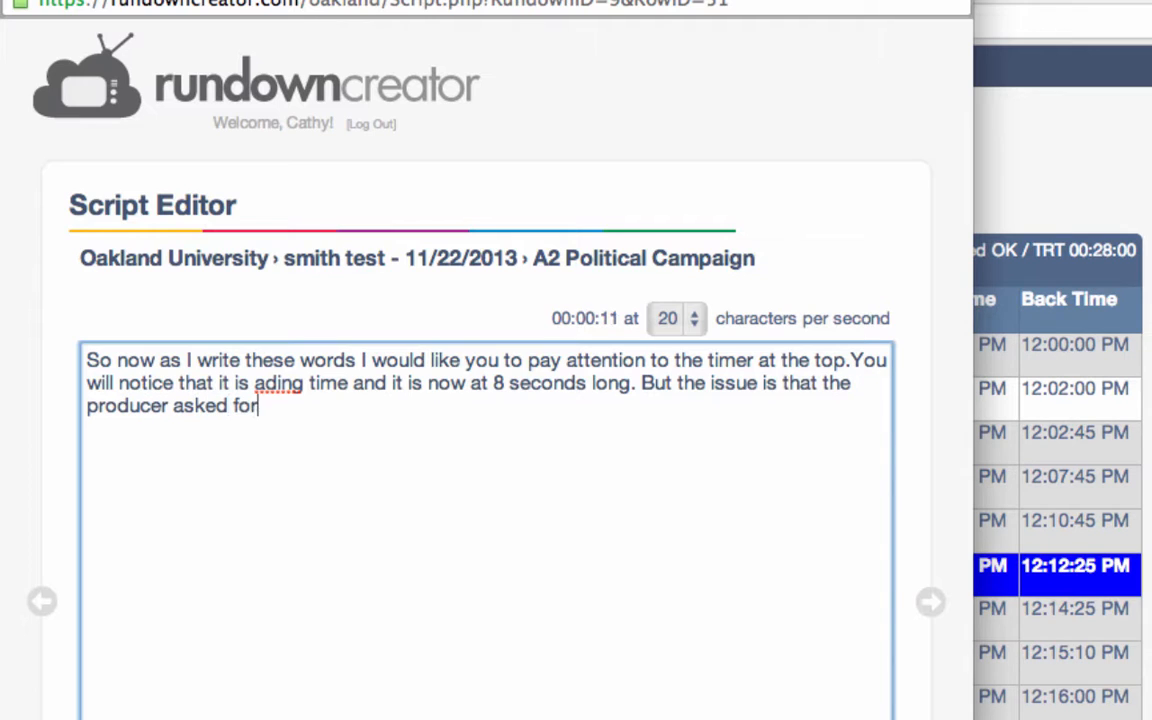
{"action": "type", "text": " this to be 4"}
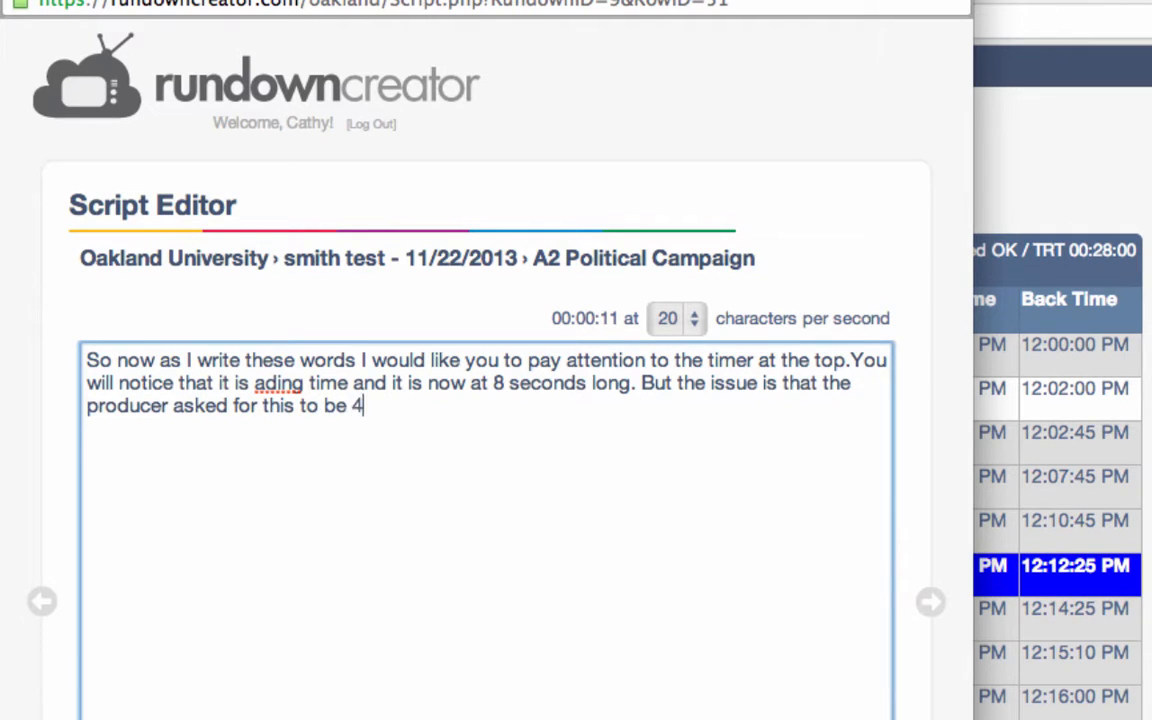
{"action": "type", "text": "5 seconds long."}
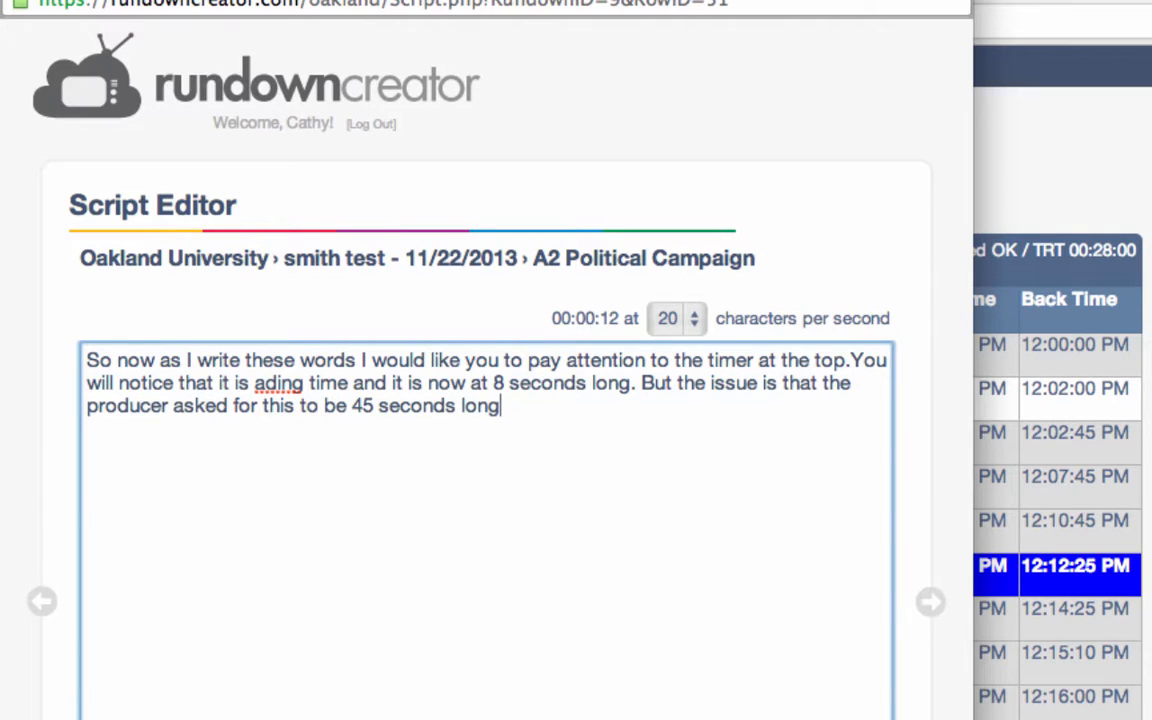
{"action": "left_click", "coordinate": [267, 382]}
{"action": "type", "text": "d"}
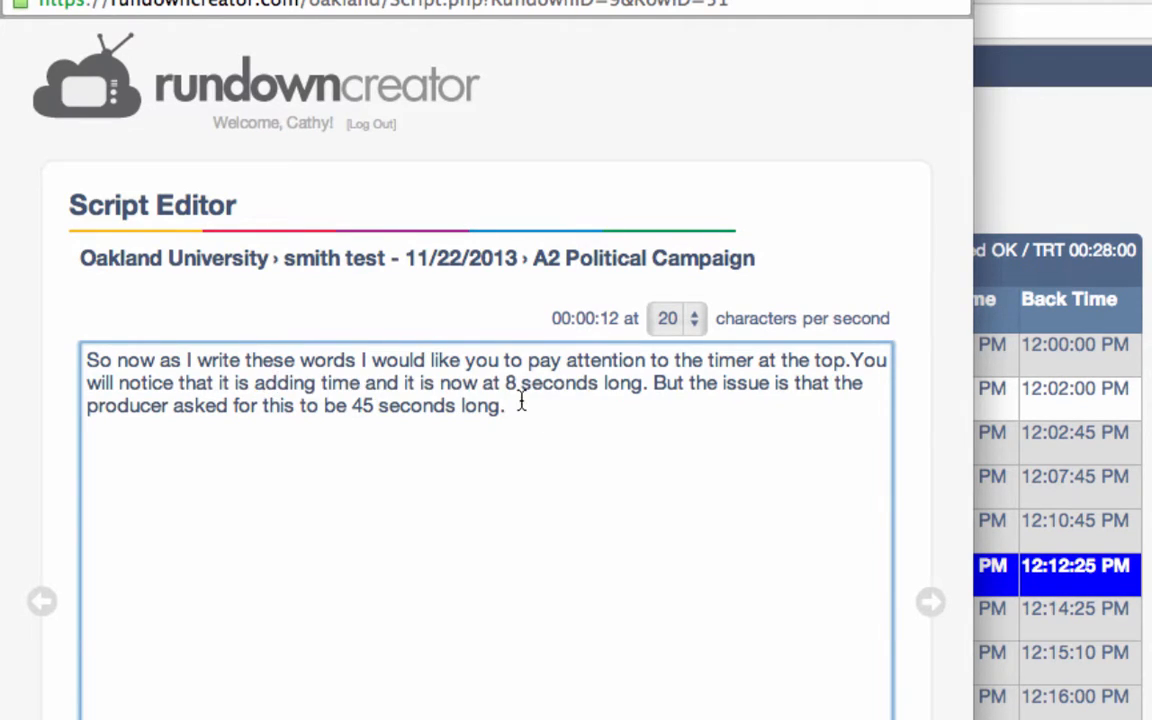
End the script with "So, what do you do....let's take a look.", then save and close it
{"action": "left_click", "coordinate": [519, 403]}
{"action": "type", "text": "So, what do you do"}
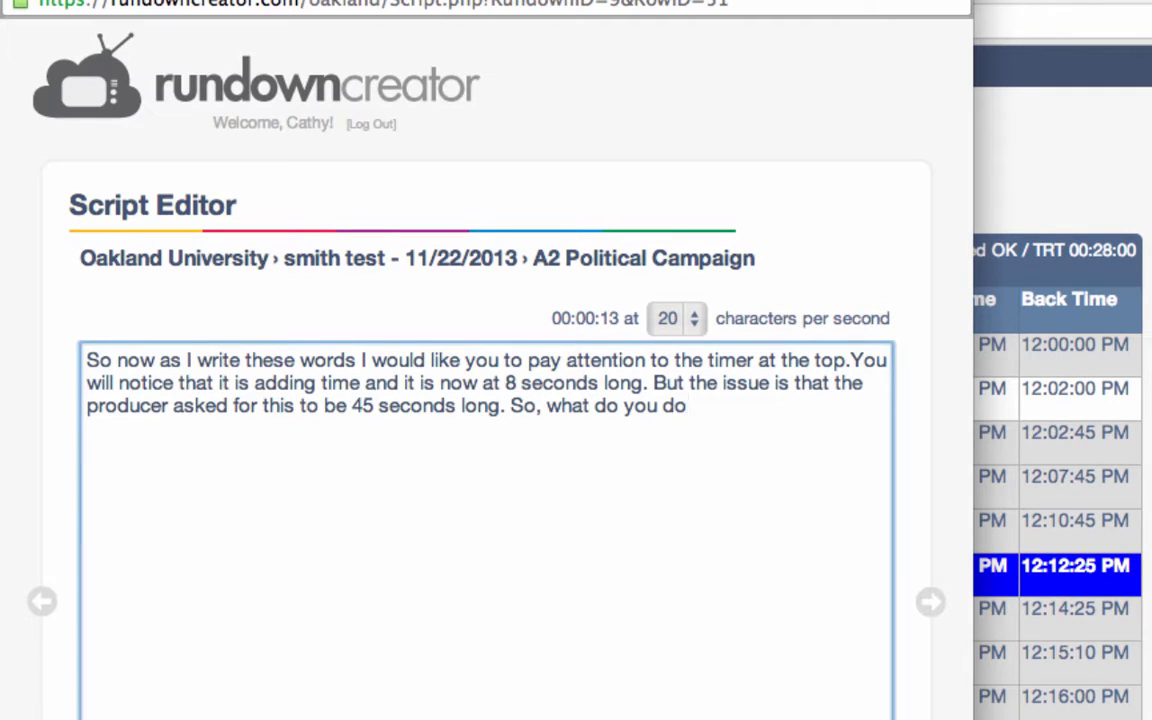
{"action": "type", "text": "....let's take a lo"}
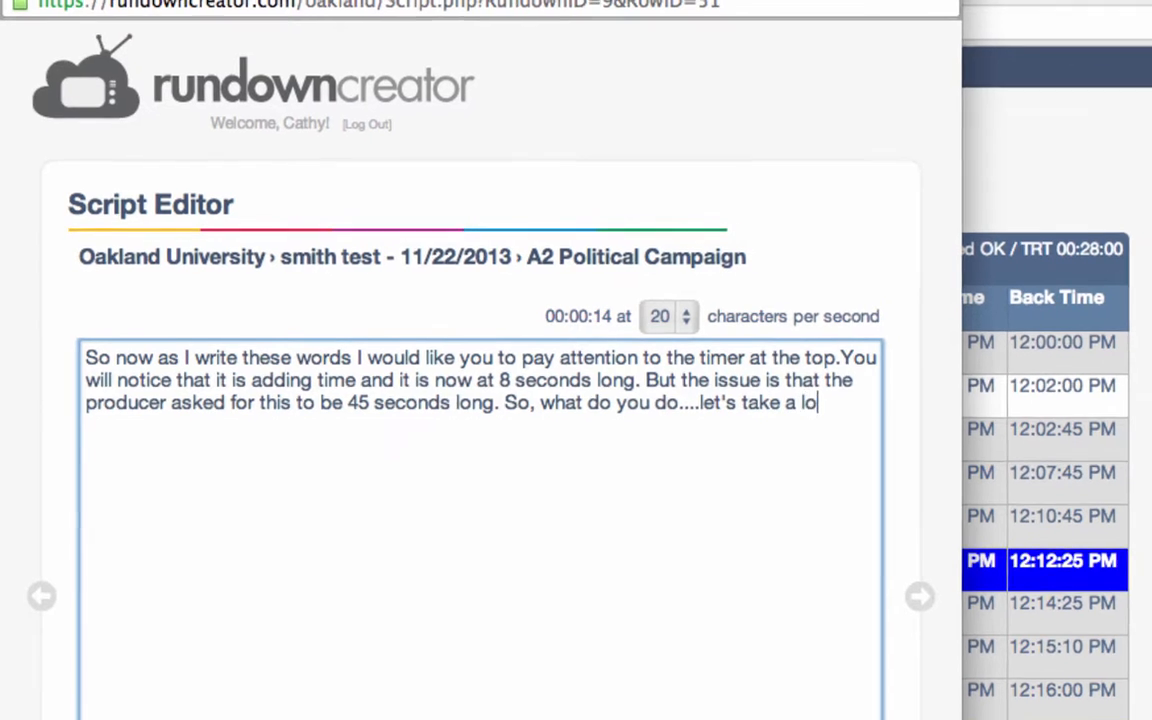
{"action": "type", "text": "ok."}
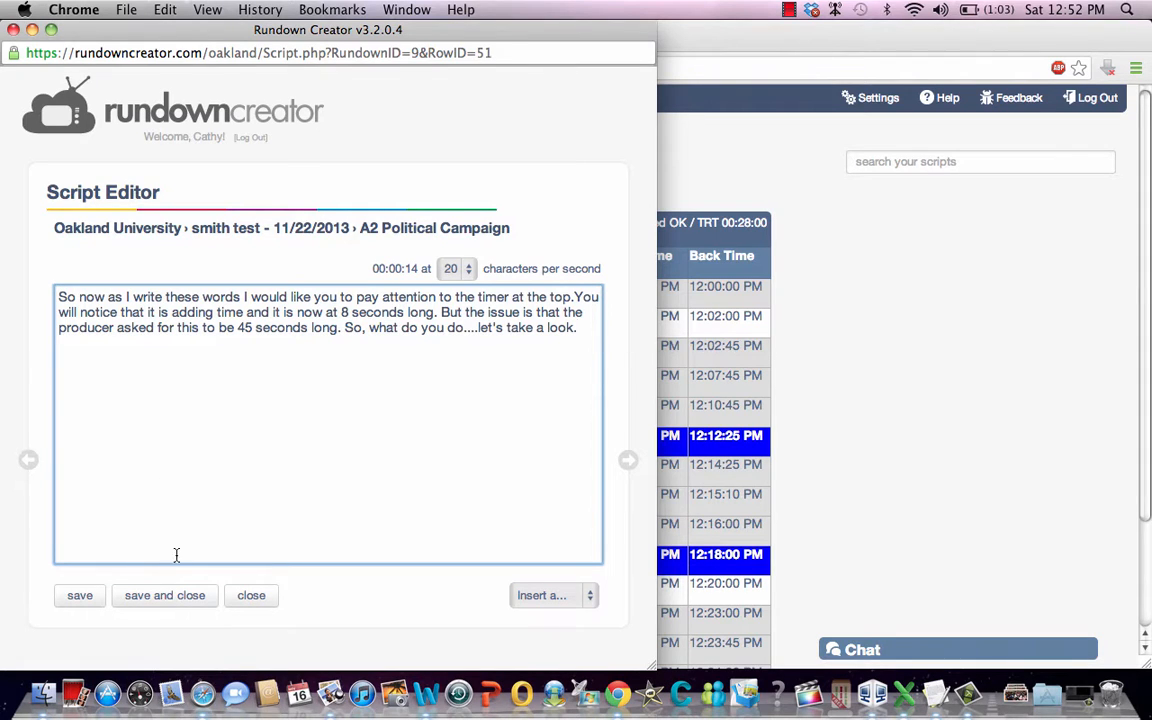
{"action": "left_click", "coordinate": [165, 596]}
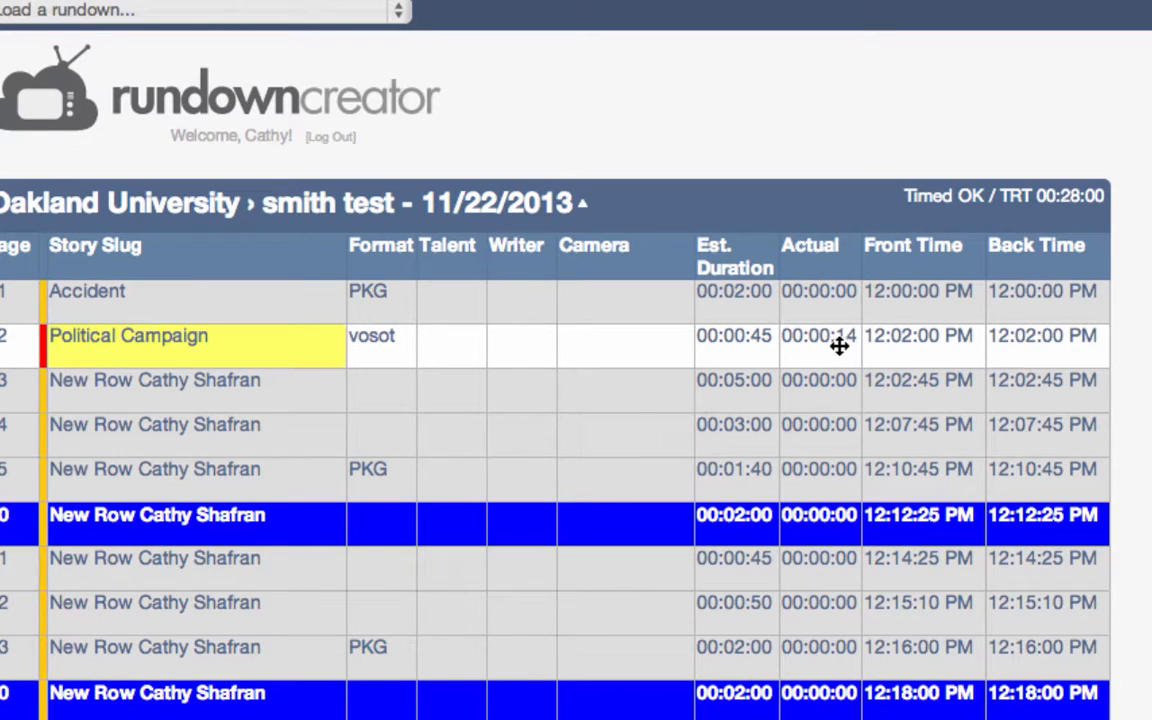
Set the estimated duration of the Political Campaign row A2 to 14 seconds
{"action": "left_click", "coordinate": [755, 338]}
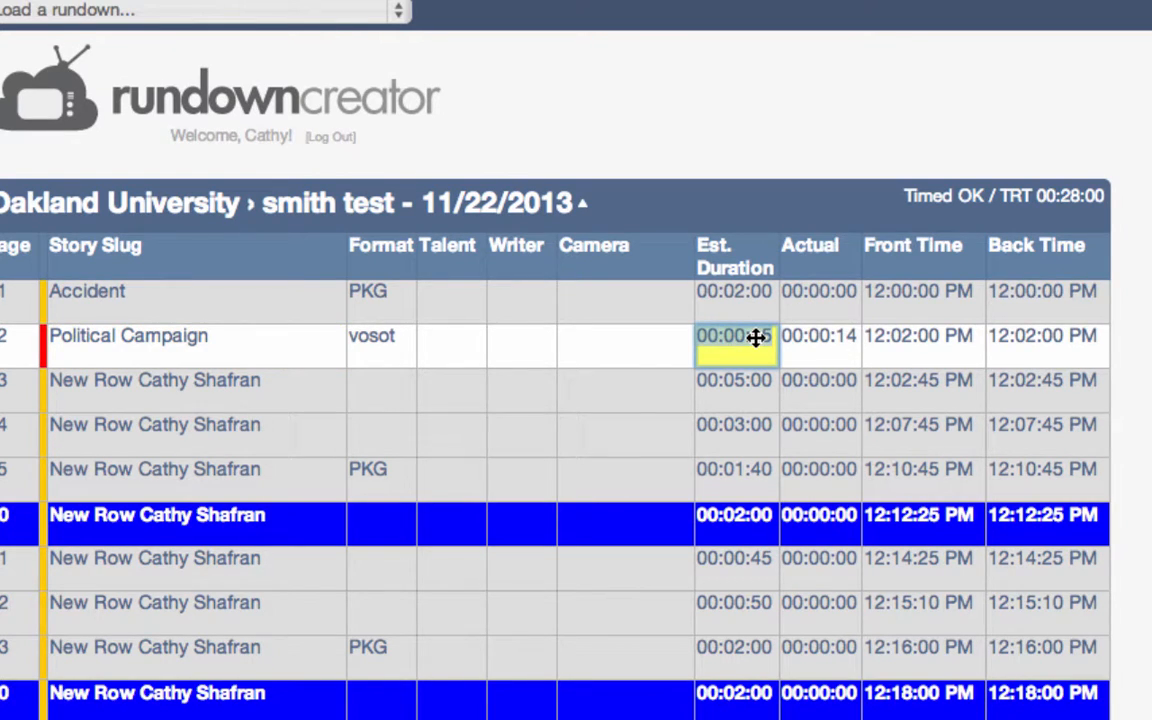
{"action": "type", "text": "14"}
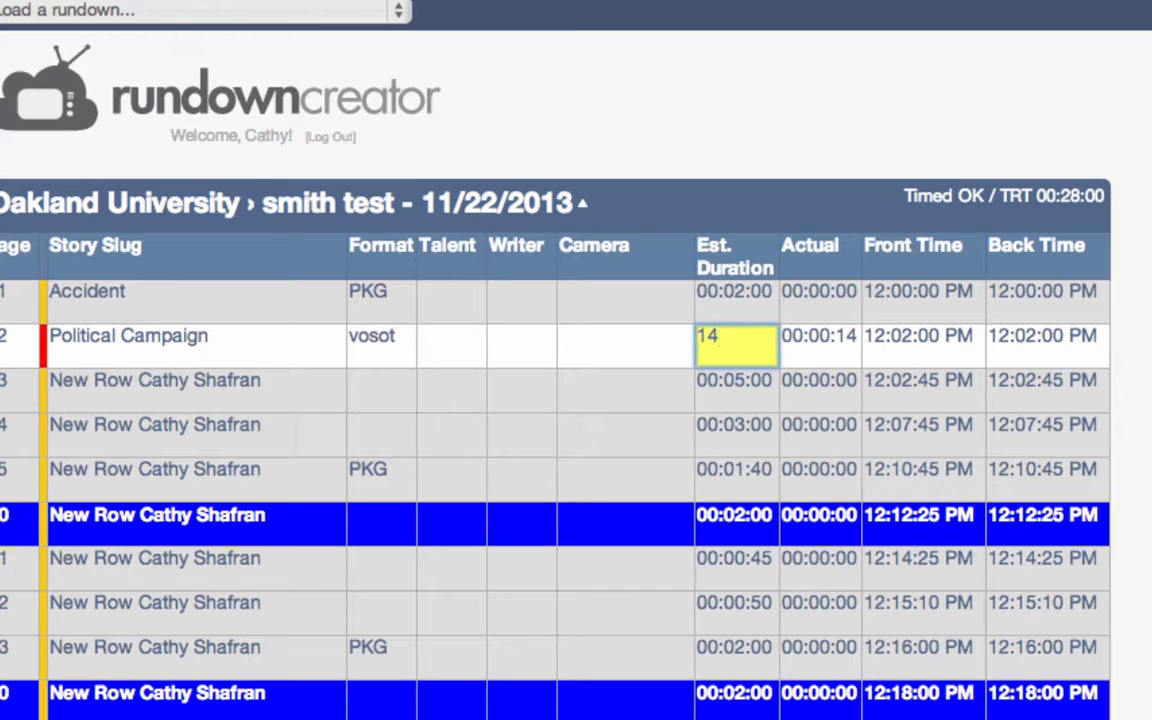
{"action": "key", "text": "Return"}
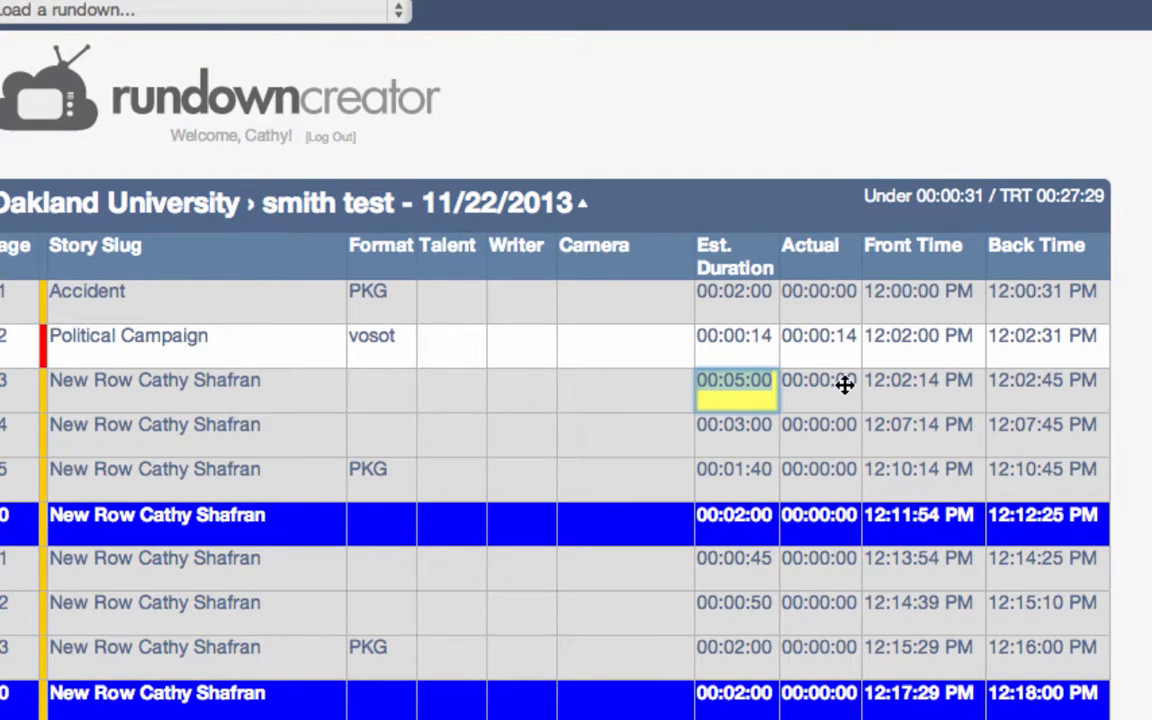
Reopen the Political Campaign script and append "and I can add more words, and I can add a sound bite..."
{"action": "left_click", "coordinate": [825, 346]}
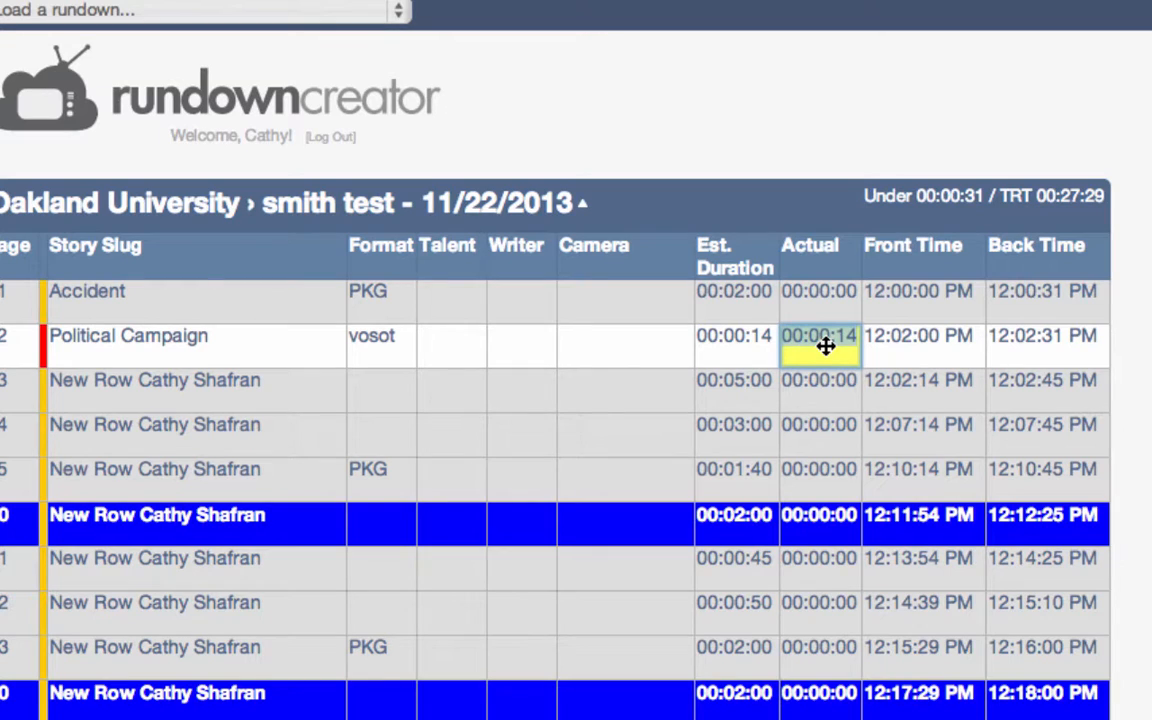
{"action": "left_click", "coordinate": [231, 342]}
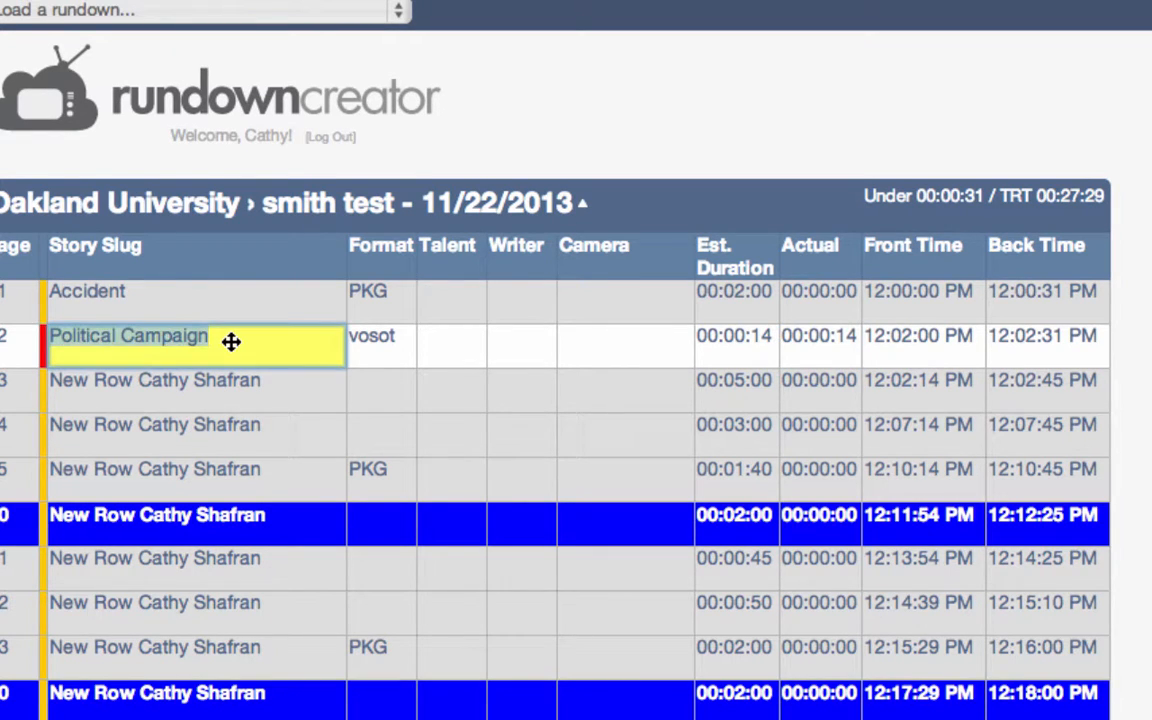
{"action": "left_click", "coordinate": [231, 342]}
{"action": "right_click", "coordinate": [231, 342]}
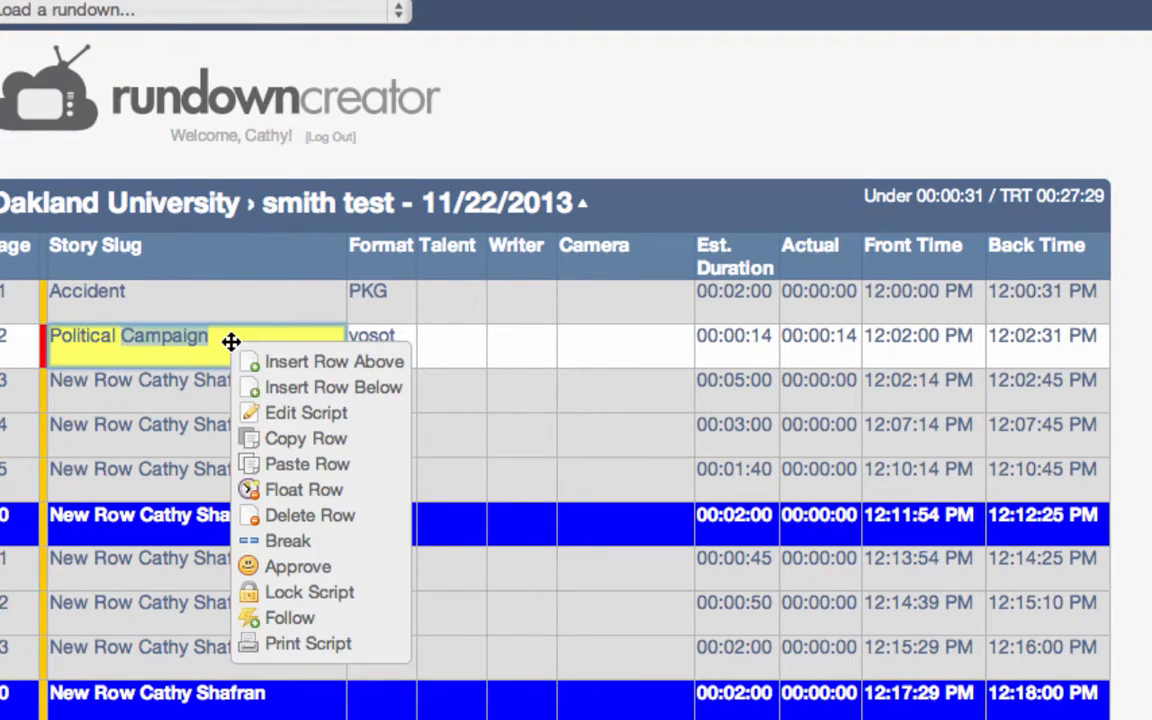
{"action": "left_click", "coordinate": [330, 412]}
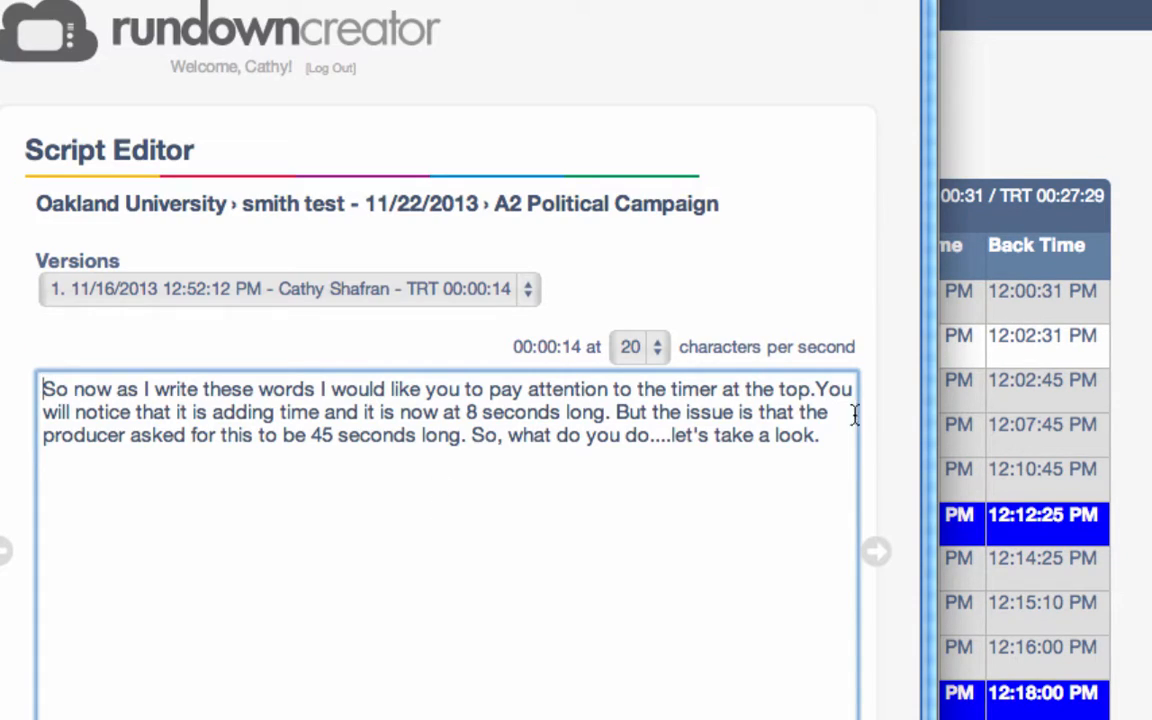
{"action": "type", "text": "and I "}
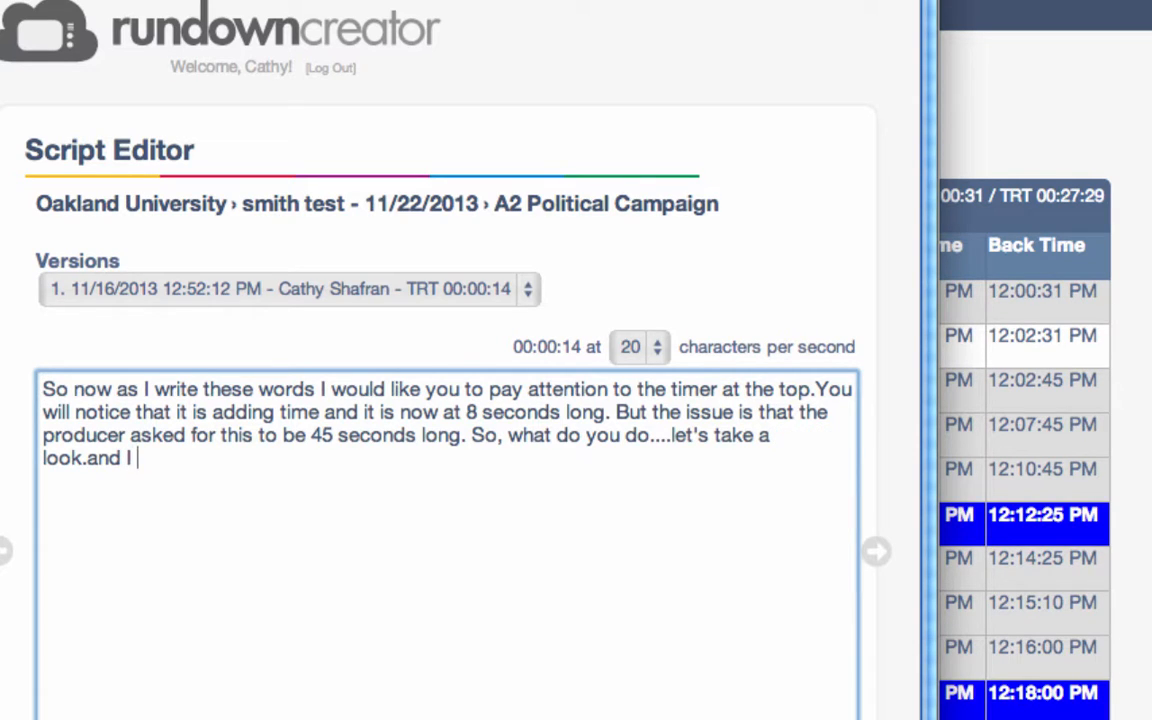
{"action": "type", "text": "can add more wor"}
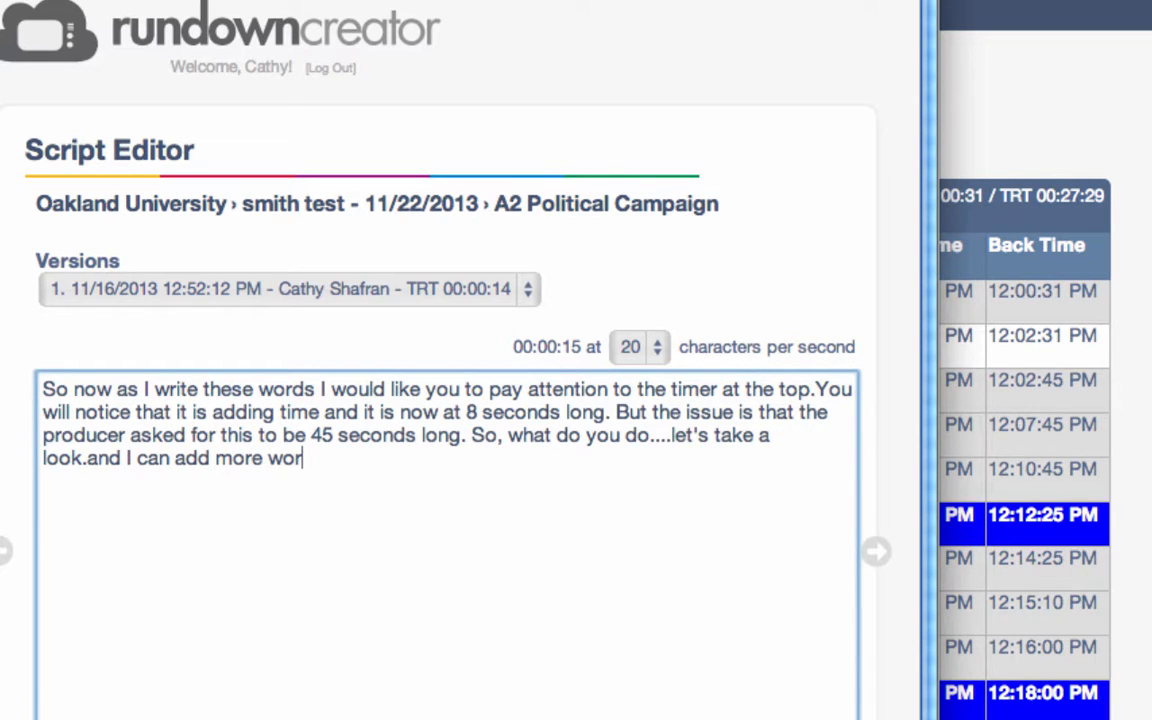
{"action": "type", "text": "ds, and I can "}
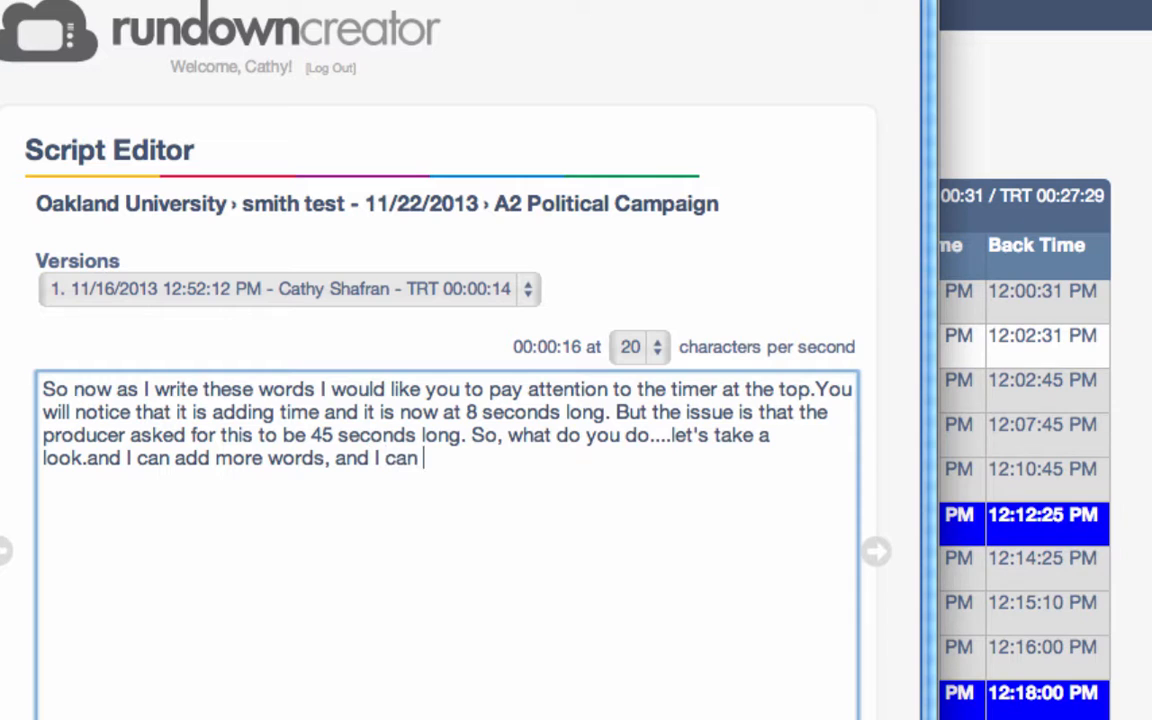
{"action": "type", "text": "add a sound "}
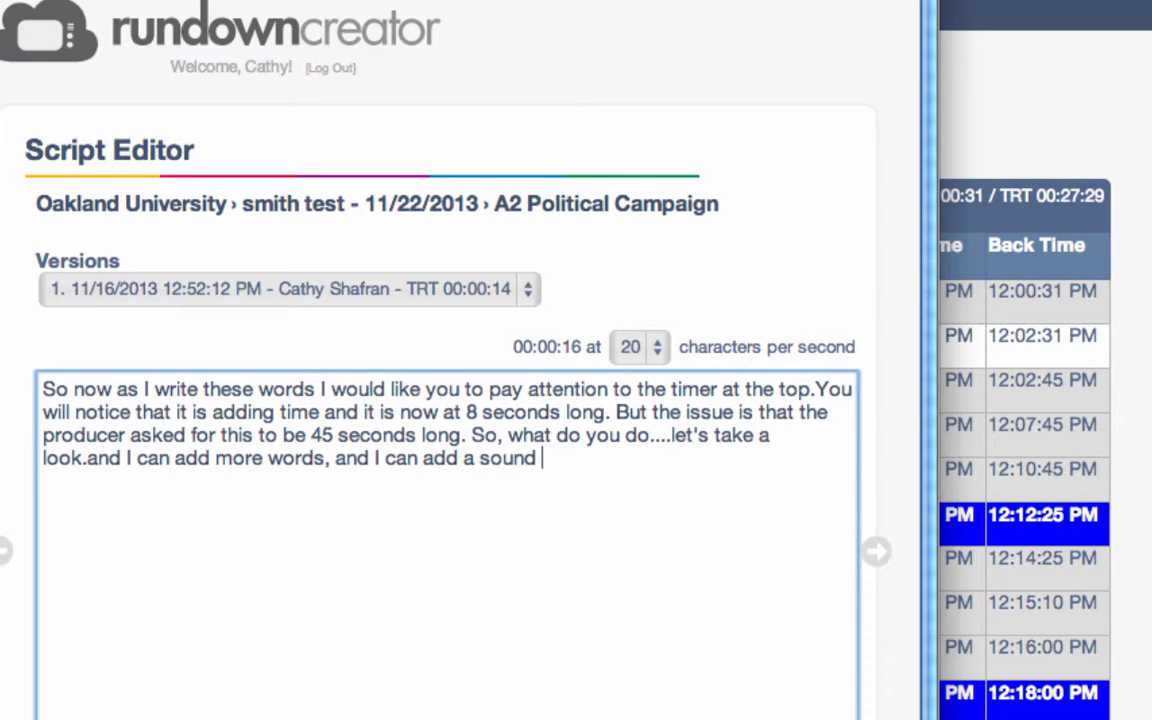
{"action": "type", "text": "bite...and ev"}
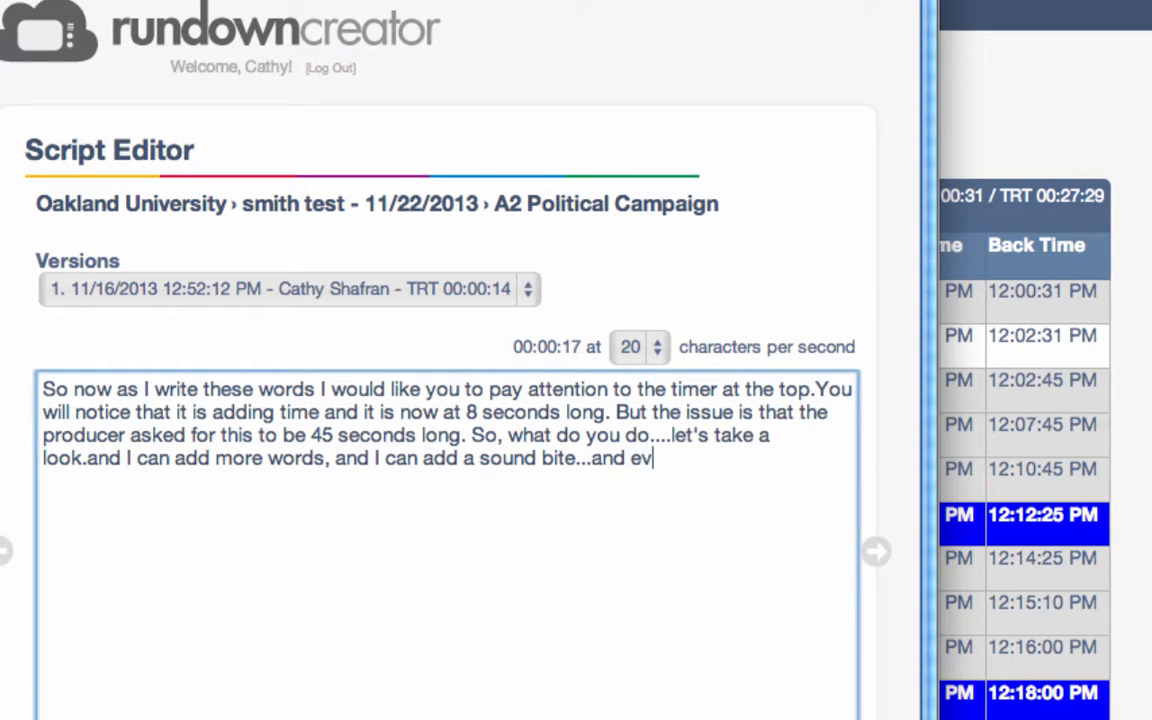
End the script with "and eventually I can get it to be closer to 45 seconds.", then save and close it
{"action": "type", "text": "entually I can ge"}
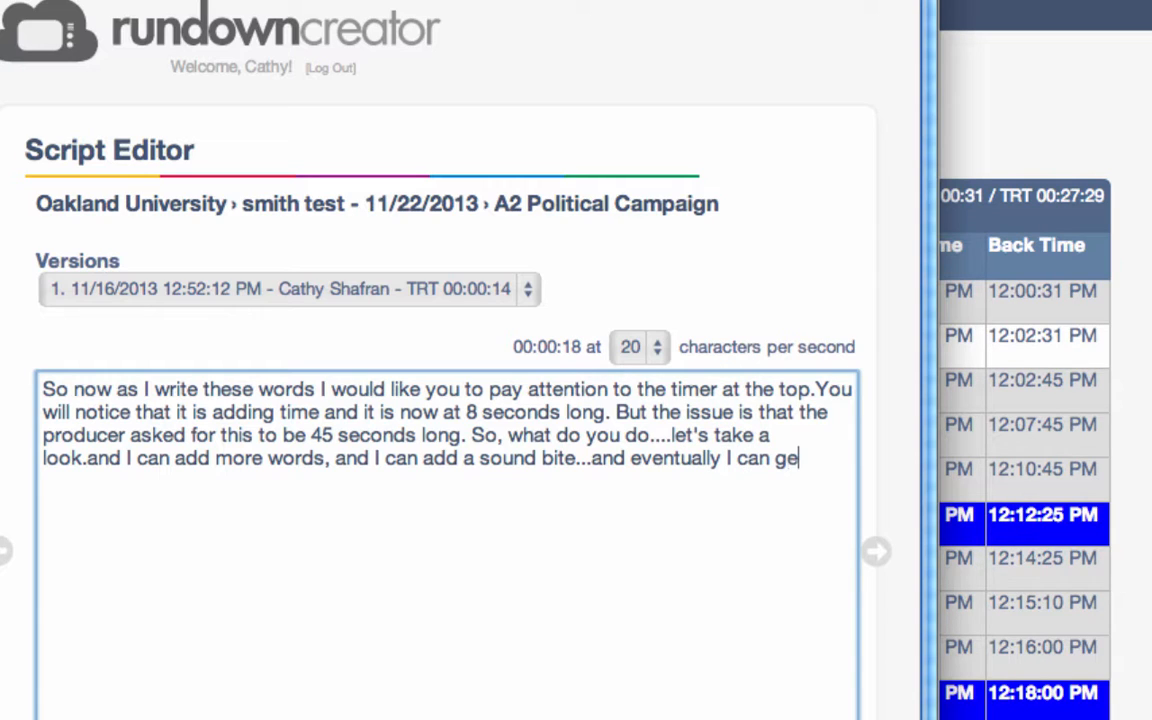
{"action": "type", "text": "t it to be "}
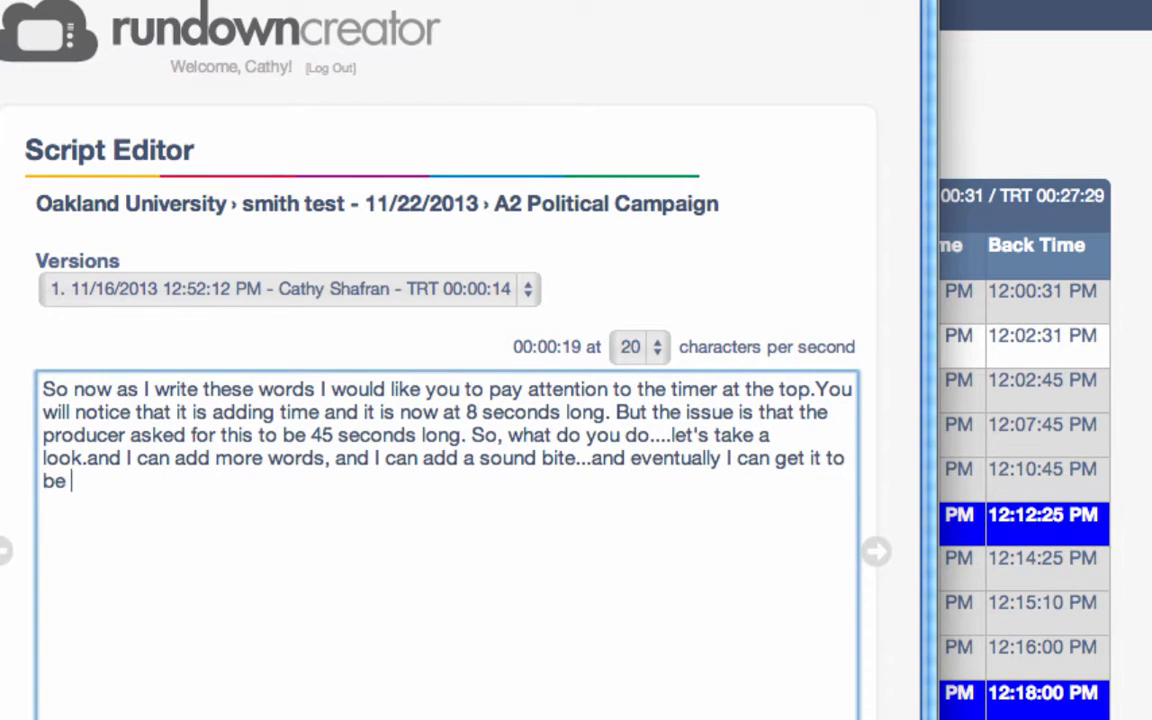
{"action": "type", "text": "closer to 45"}
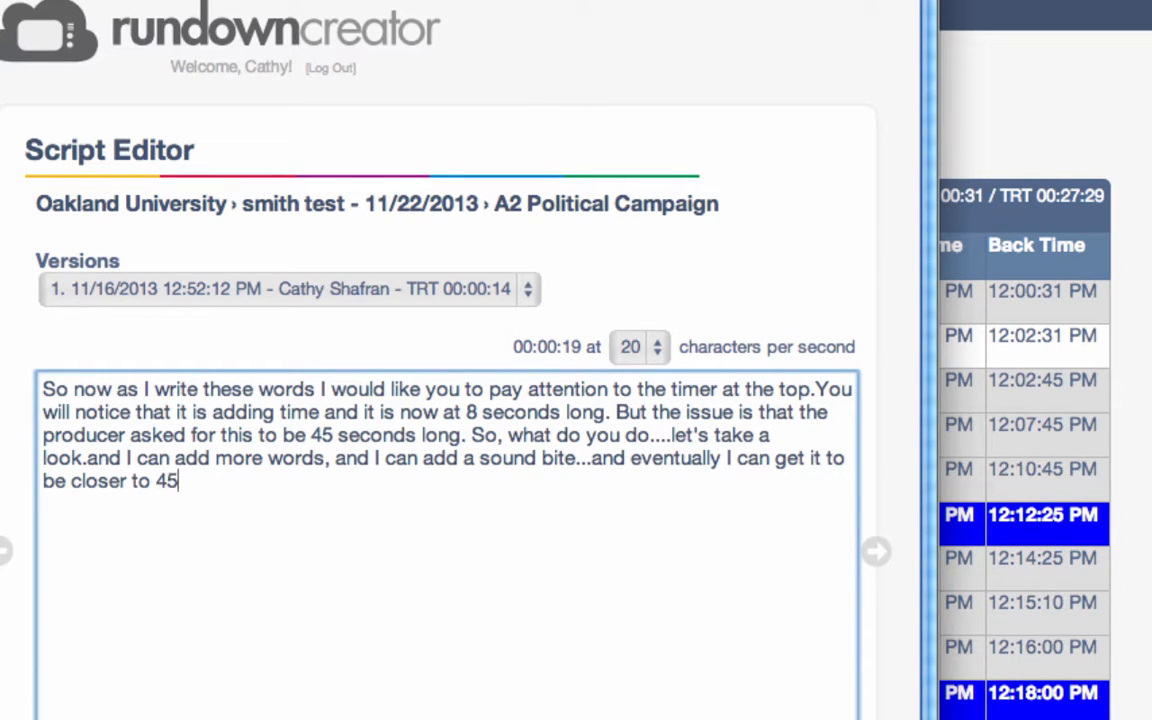
{"action": "type", "text": " seconds."}
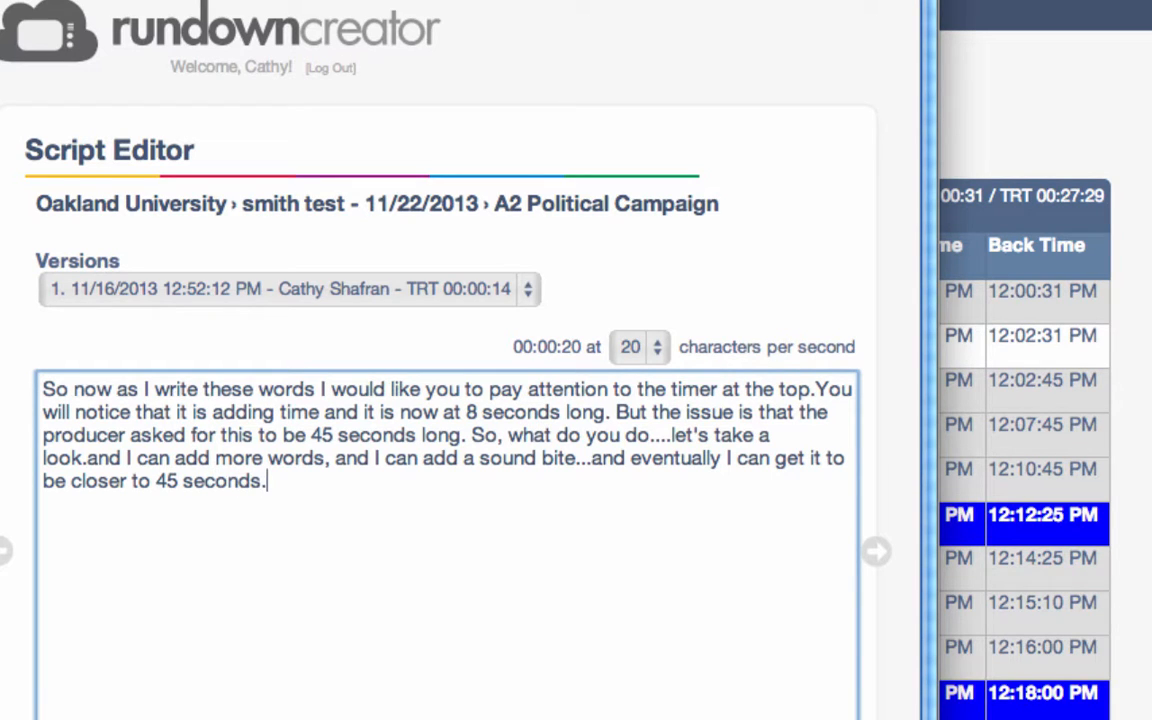
{"action": "left_click", "coordinate": [450, 716]}
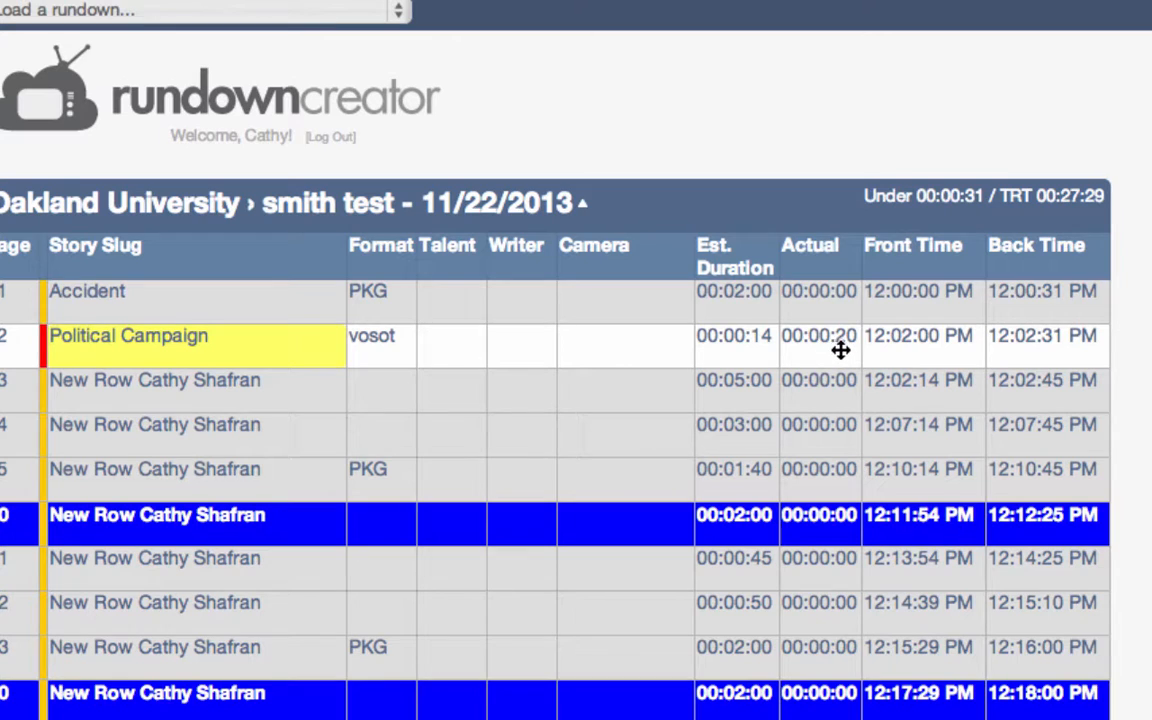
Set the estimated durations to 20 seconds for Political Campaign, 4 minutes for row A3 and 6 minutes for row A4
{"action": "left_click", "coordinate": [761, 342]}
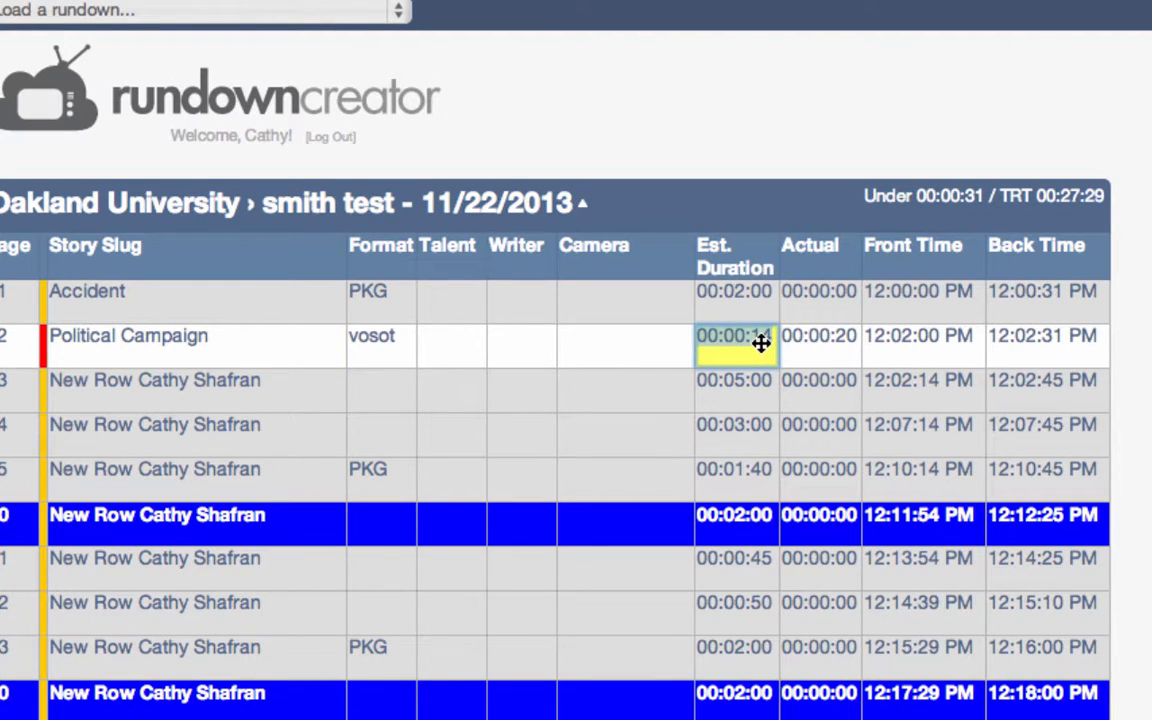
{"action": "type", "text": "20"}
{"action": "key", "text": "Return"}
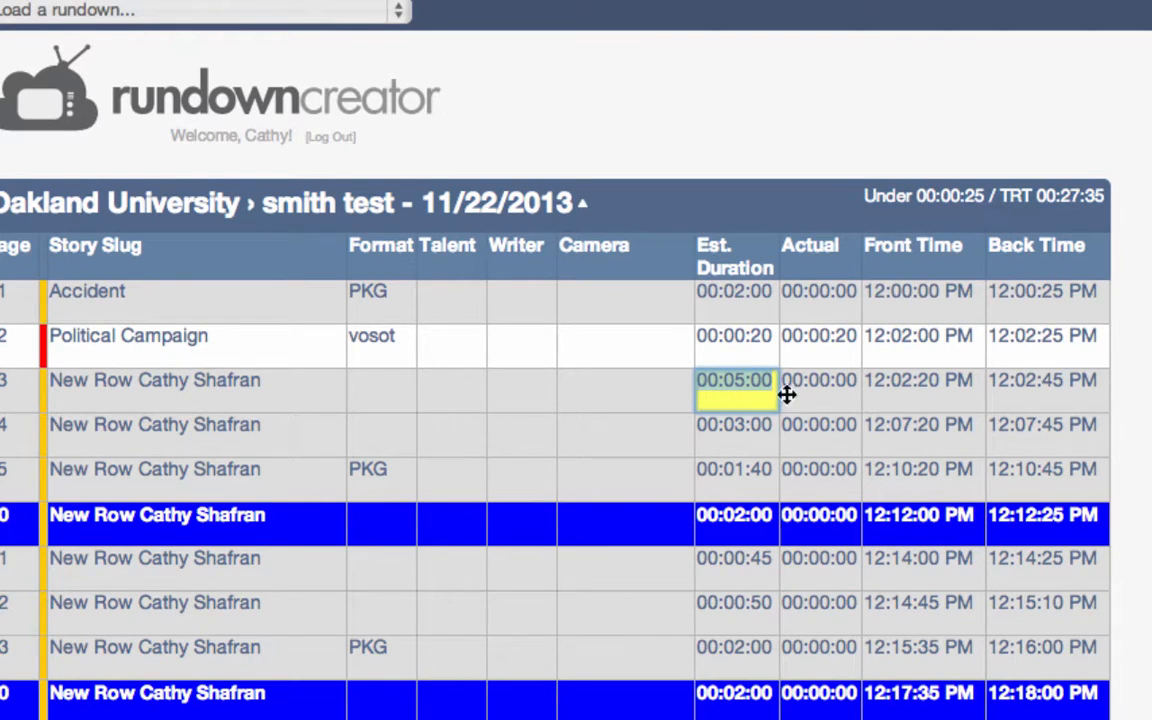
{"action": "left_click", "coordinate": [635, 404]}
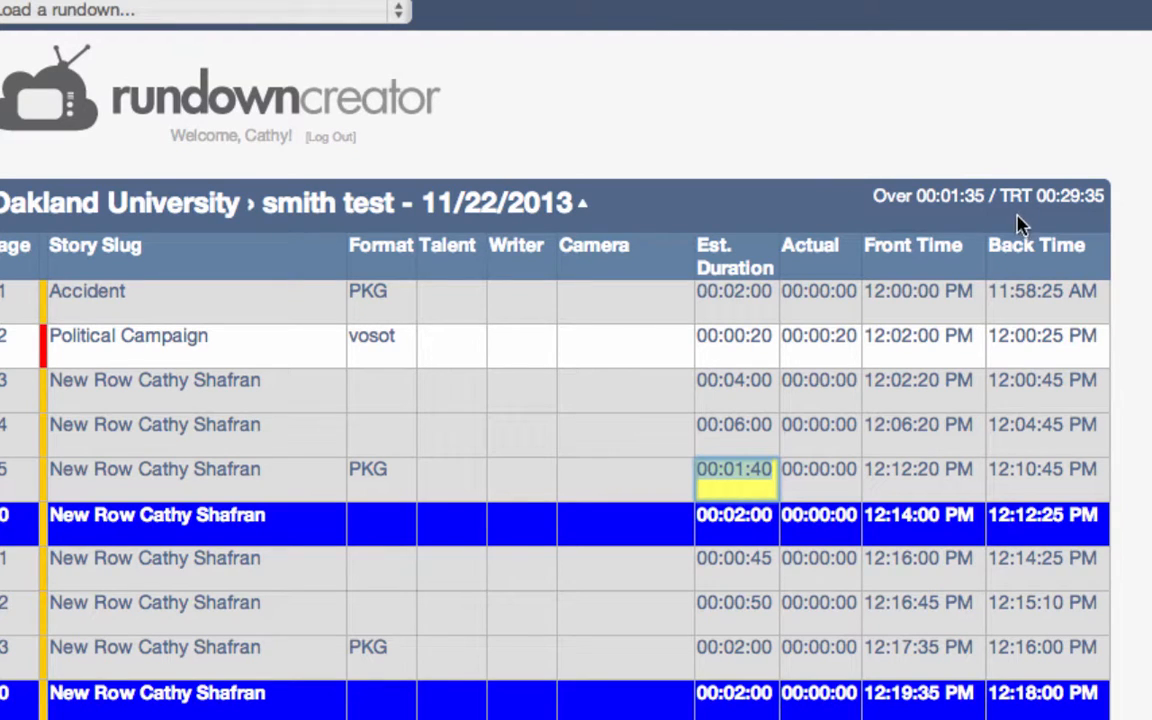
Delete PKG row A5, just above the first commercial break, from the 11/22/2013 rundown
{"action": "right_click", "coordinate": [73, 471]}
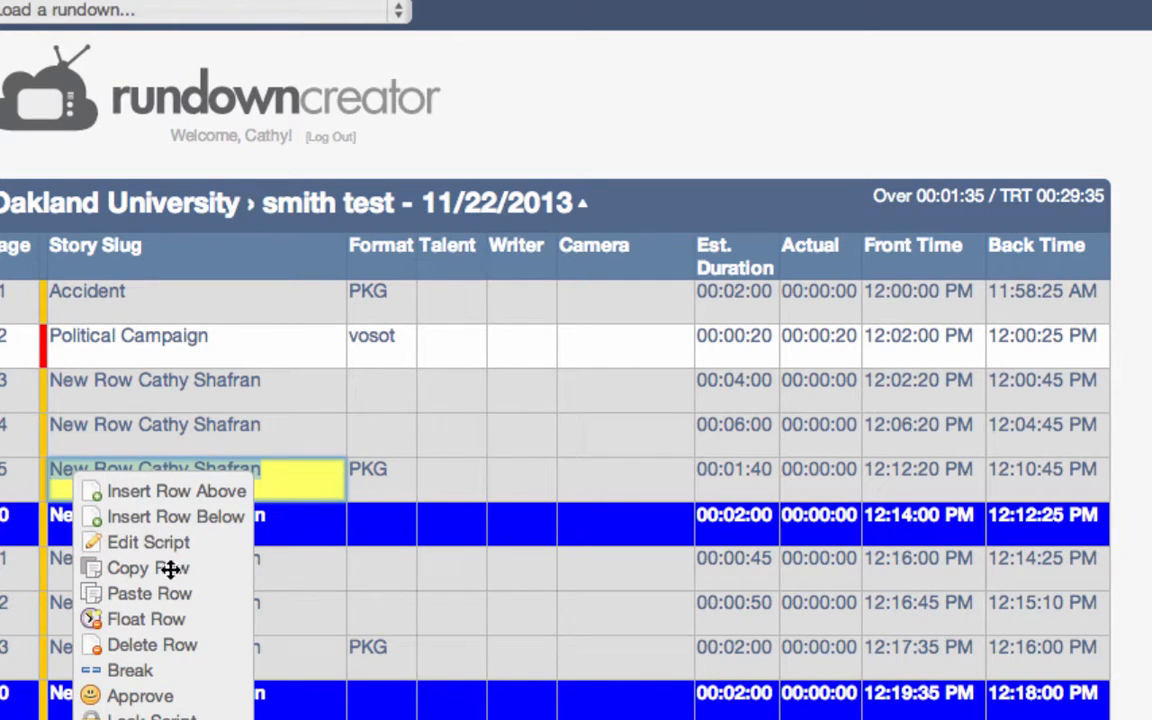
{"action": "left_click", "coordinate": [155, 648]}
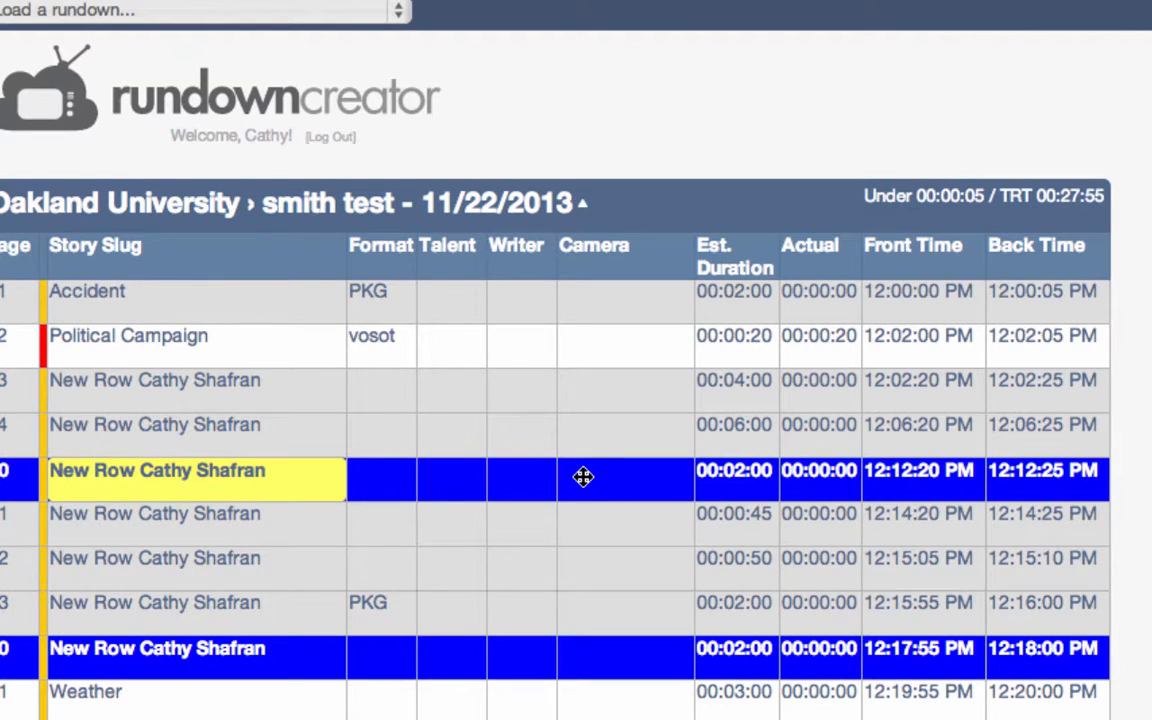
{"action": "scroll", "coordinate": [583, 477], "scroll_direction": "down", "scroll_amount": 3}
{"action": "scroll", "coordinate": [583, 477], "scroll_direction": "up", "scroll_amount": 3}
{"action": "scroll", "coordinate": [964, 472], "scroll_direction": "down", "scroll_amount": 3}
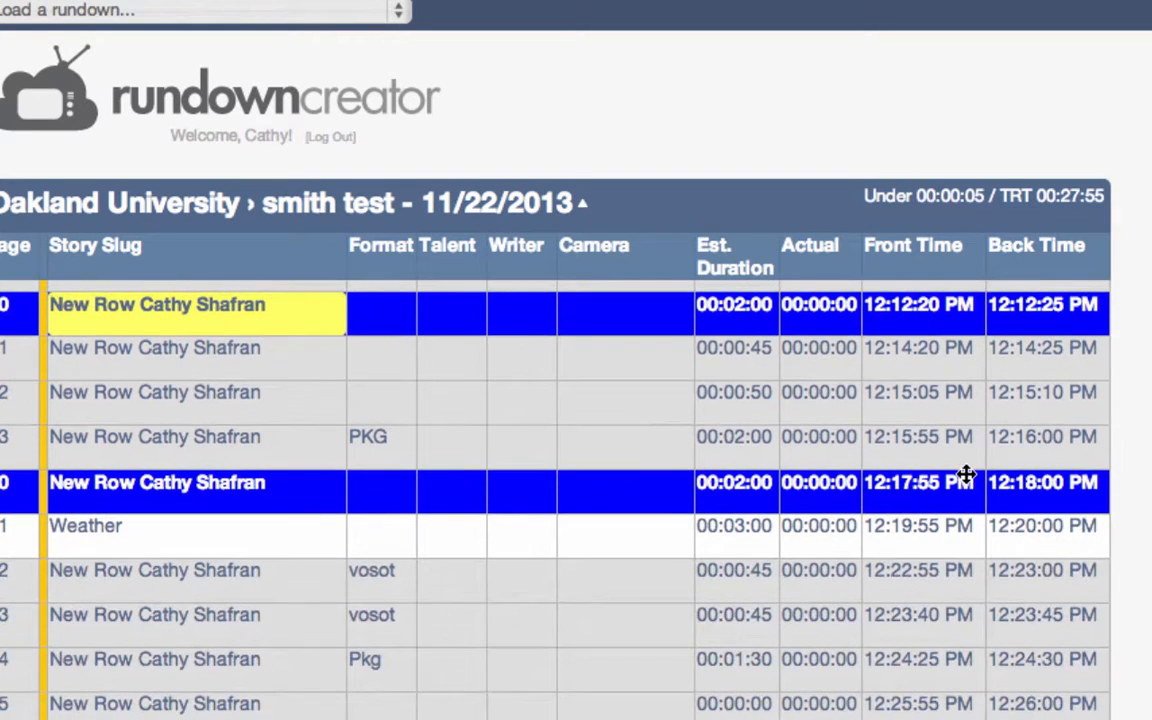
{"action": "scroll", "coordinate": [964, 472], "scroll_direction": "up", "scroll_amount": 3}
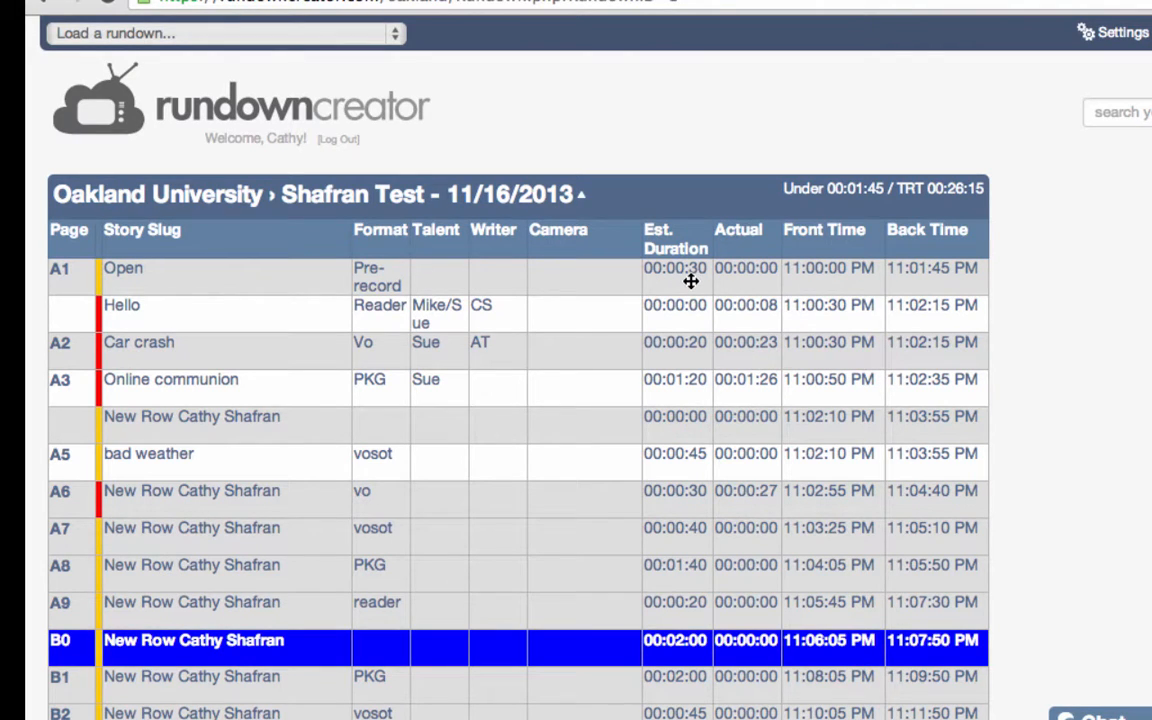
Remove the "[Take two shot live]" cue from the Hello script in the 11/16/2013 rundown, then save and close it
{"action": "left_click", "coordinate": [215, 278]}
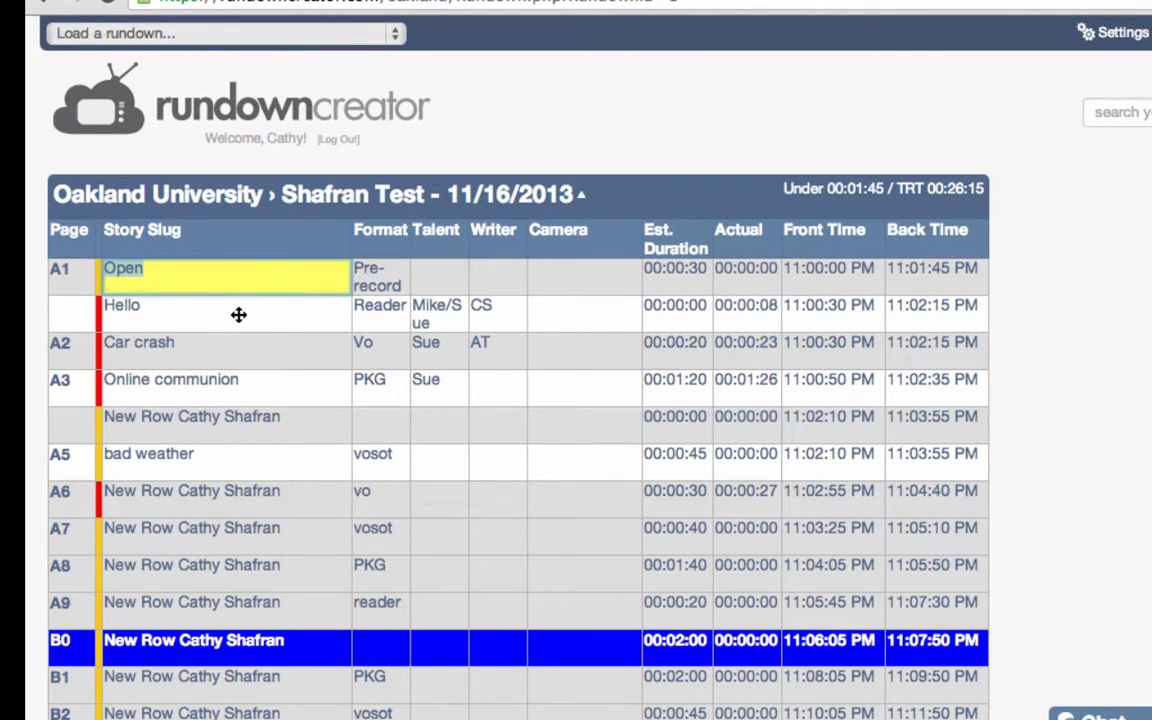
{"action": "left_click", "coordinate": [238, 315]}
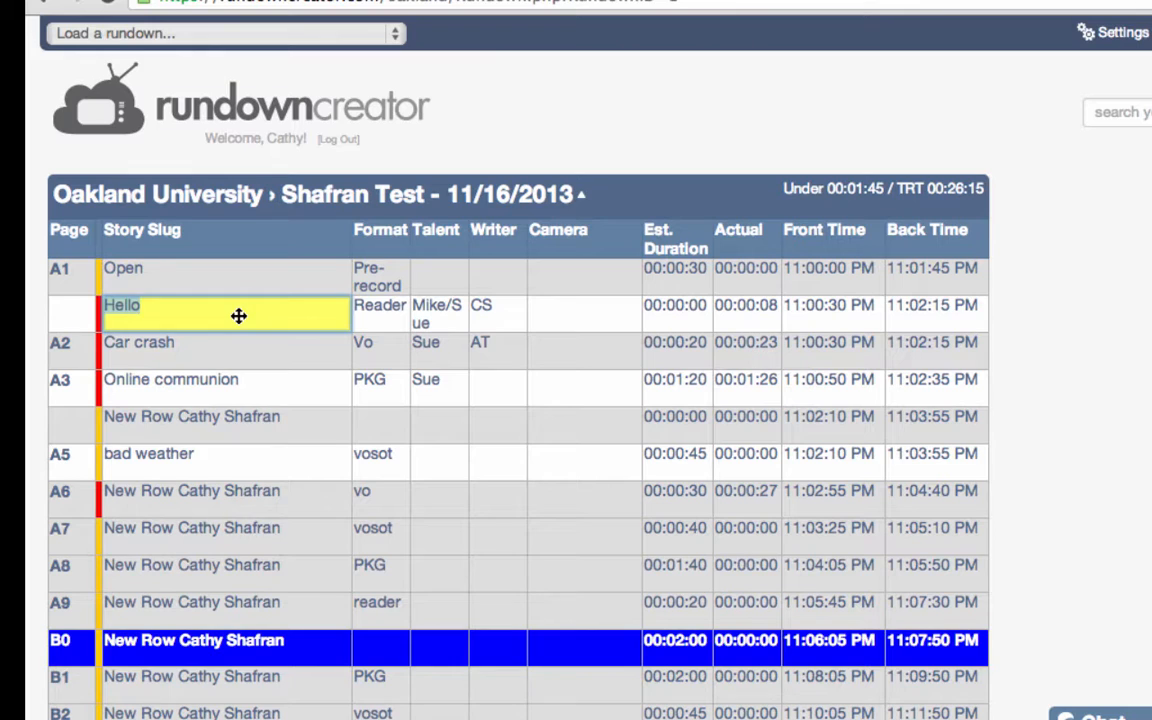
{"action": "right_click", "coordinate": [238, 316]}
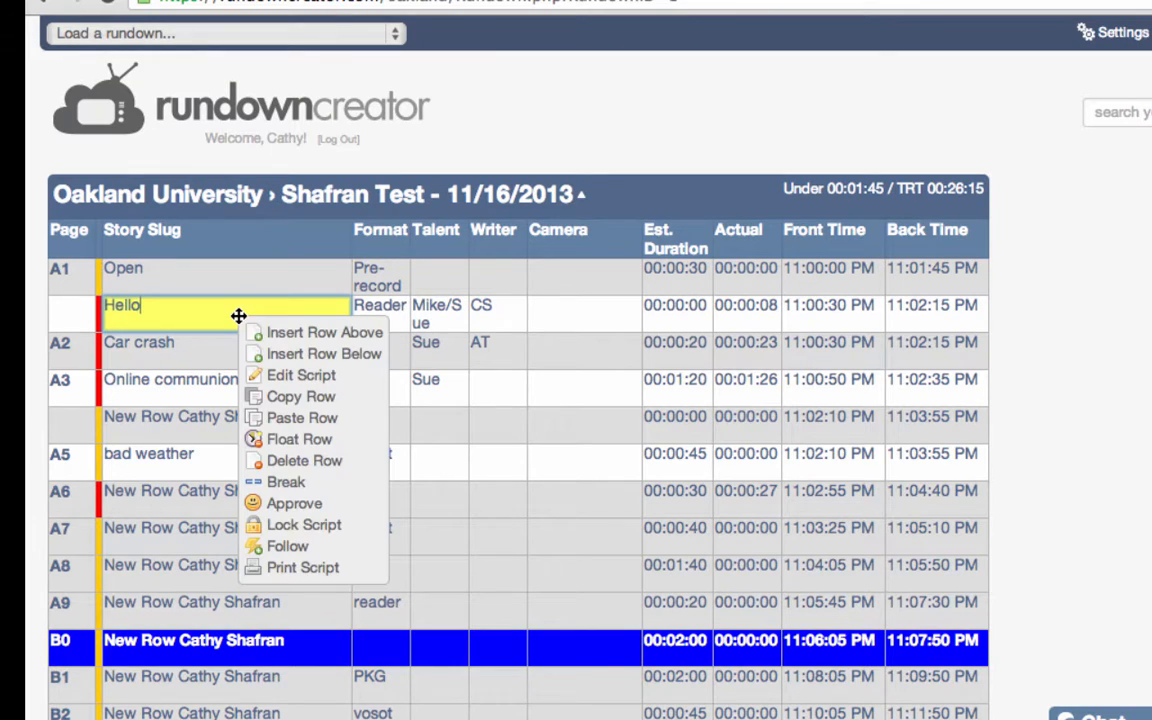
{"action": "left_click", "coordinate": [281, 378]}
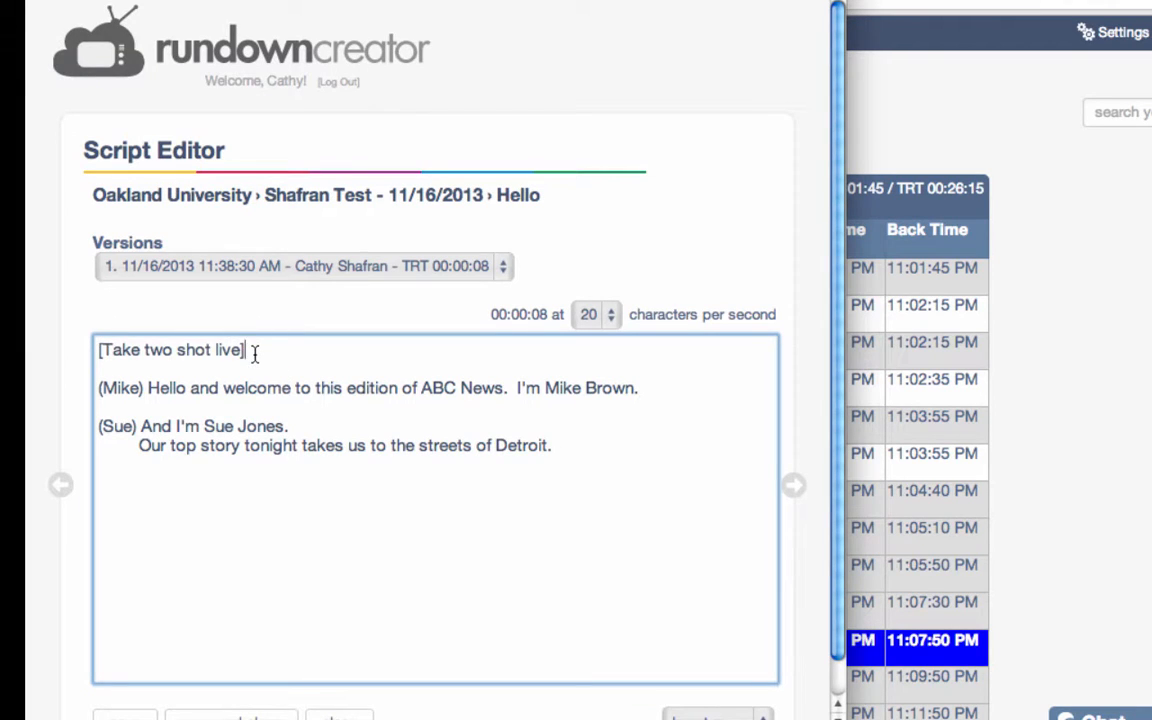
{"action": "left_click_drag", "start_coordinate": [248, 350], "coordinate": [92, 358]}
{"action": "key", "text": "BackSpace"}
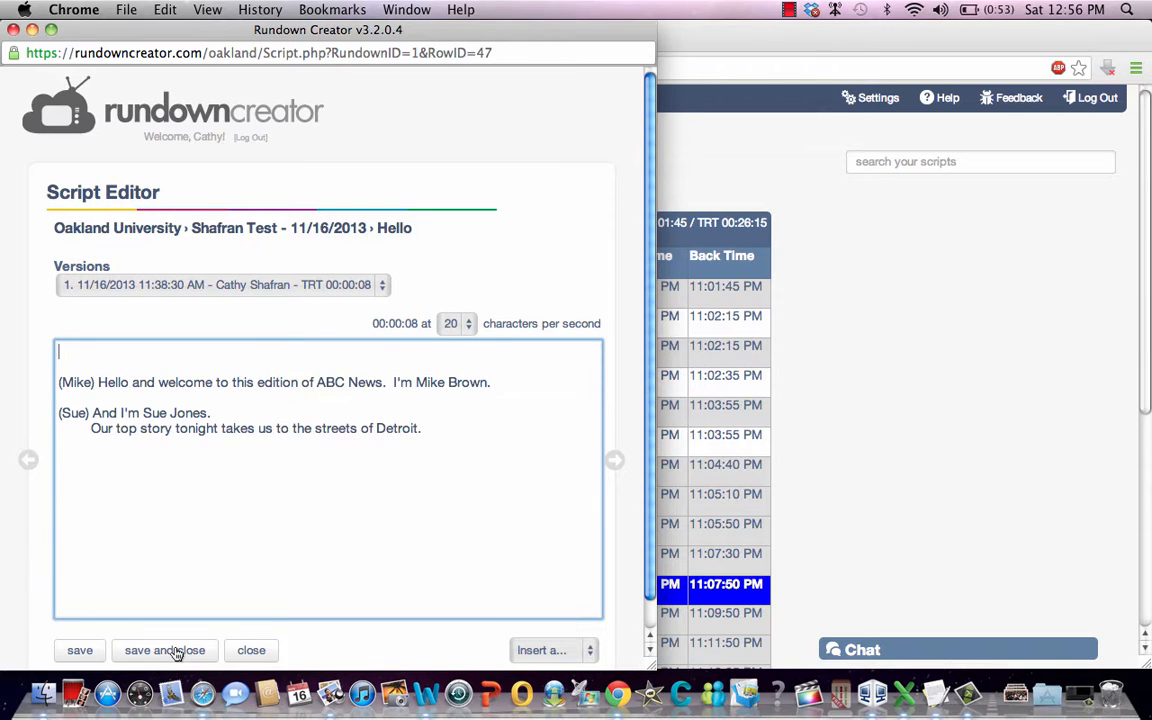
{"action": "left_click", "coordinate": [176, 652]}
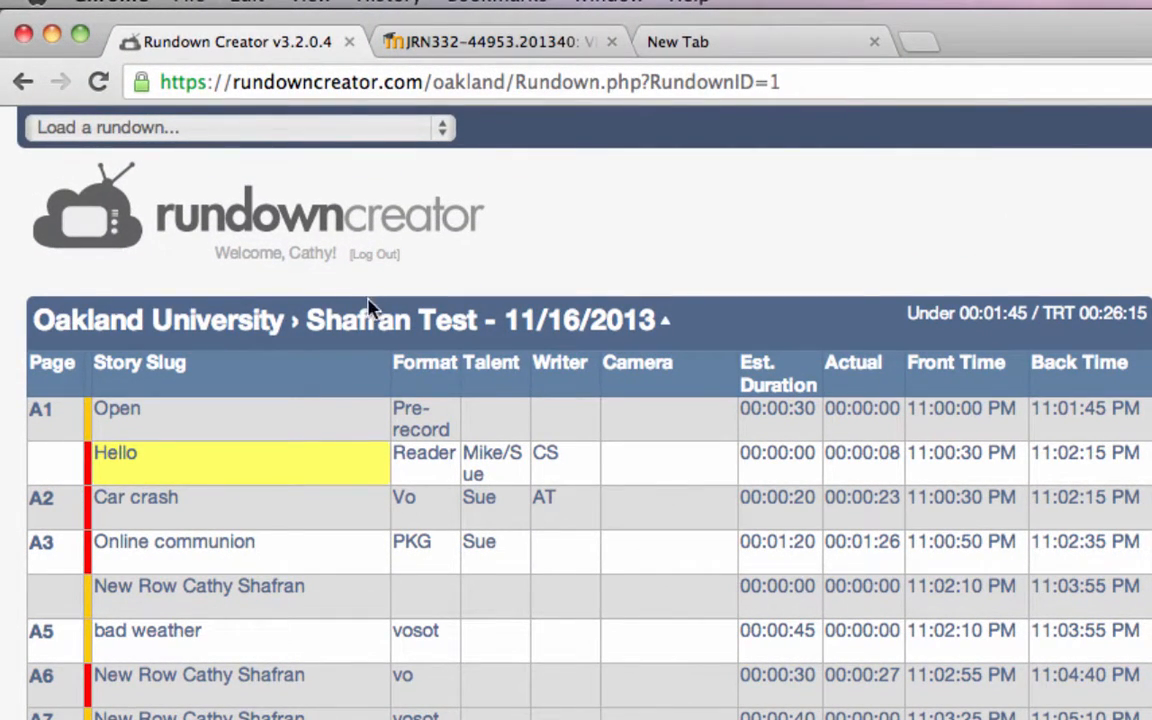
View the printer-friendly scripts of the 11/16/2013 rundown, then return to the rundown
{"action": "left_click", "coordinate": [664, 323]}
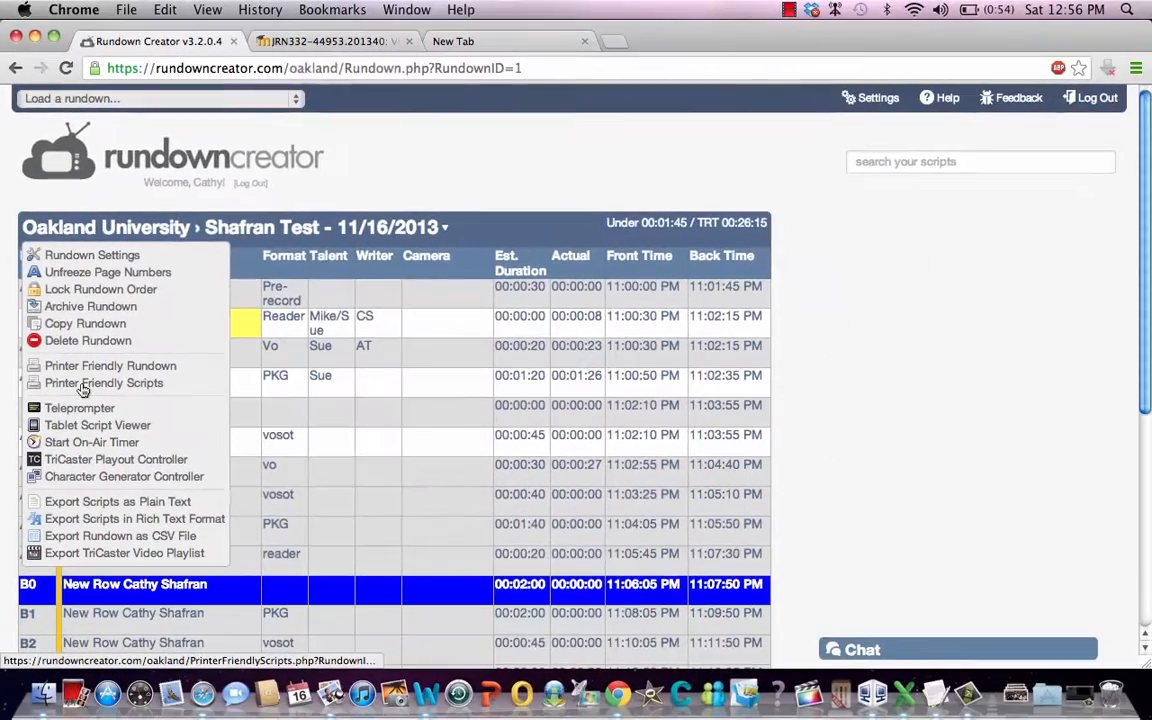
{"action": "left_click", "coordinate": [82, 385]}
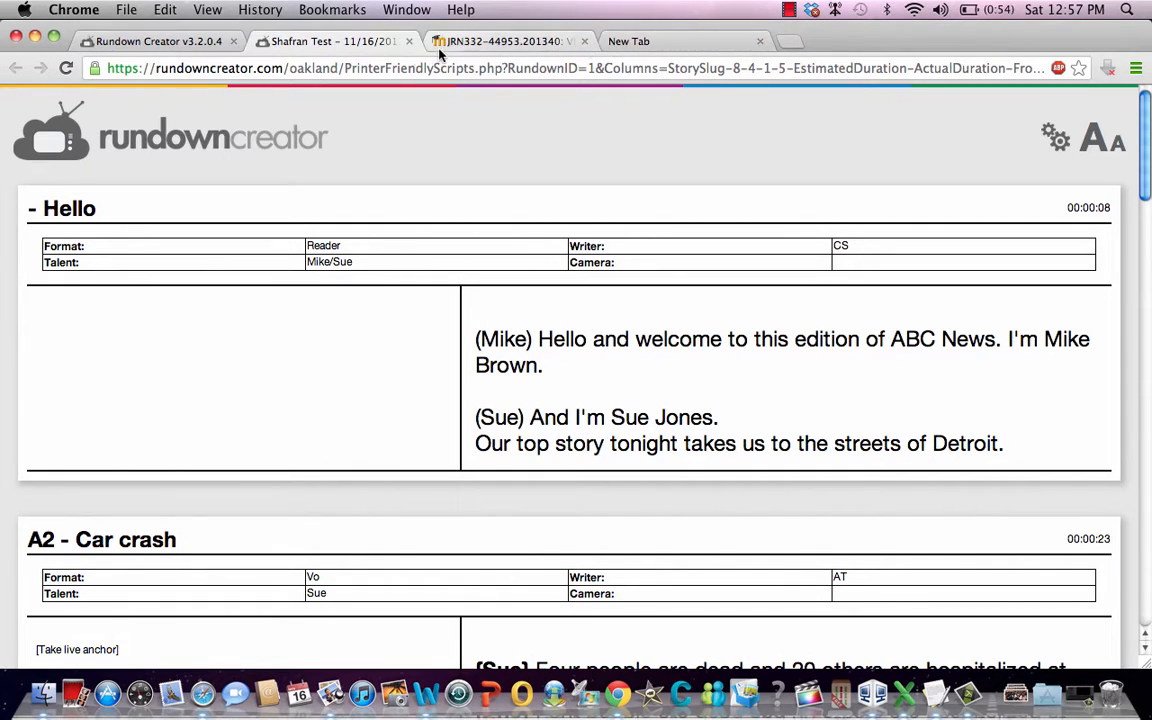
{"action": "left_click", "coordinate": [201, 42]}
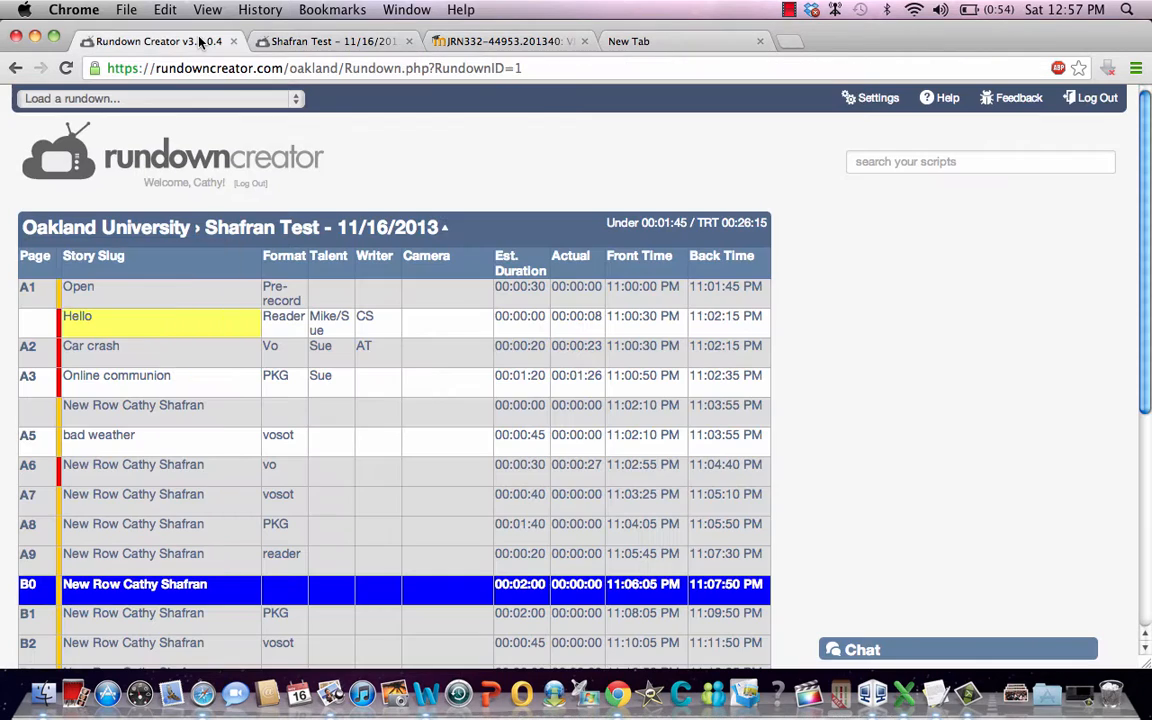
Add the cue "[Take two shot]" at the start of the Hello script in the 11/16/2013 rundown, then save and close it
{"action": "right_click", "coordinate": [156, 327]}
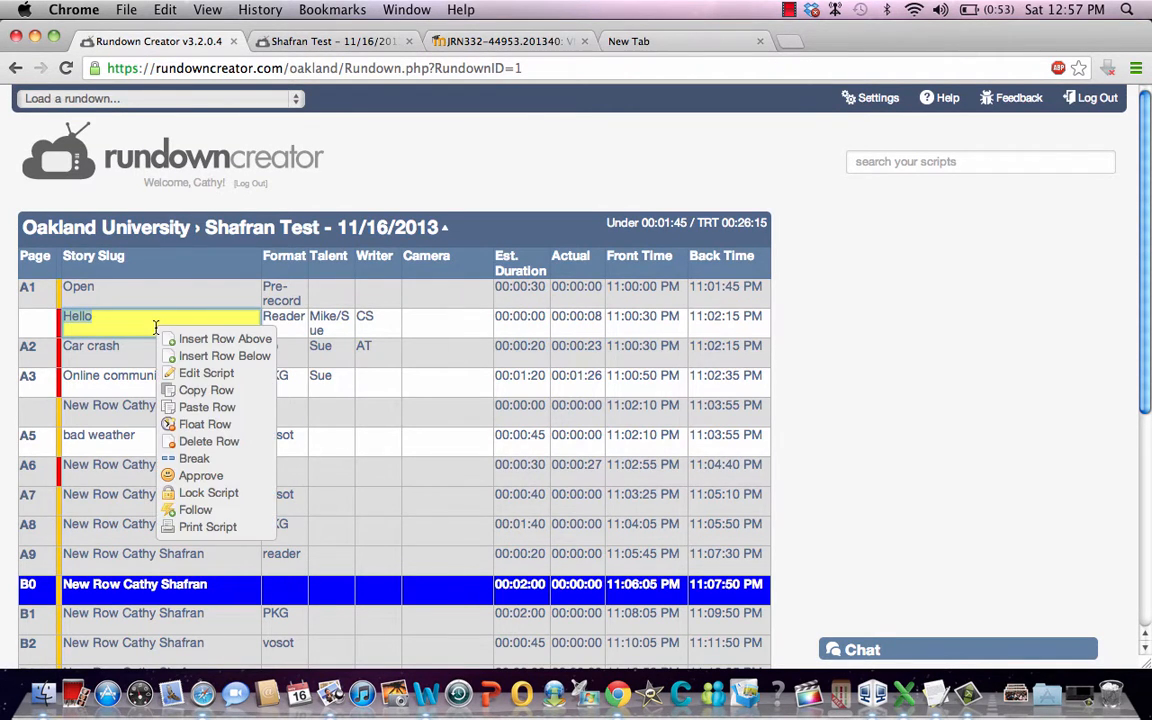
{"action": "left_click", "coordinate": [204, 374]}
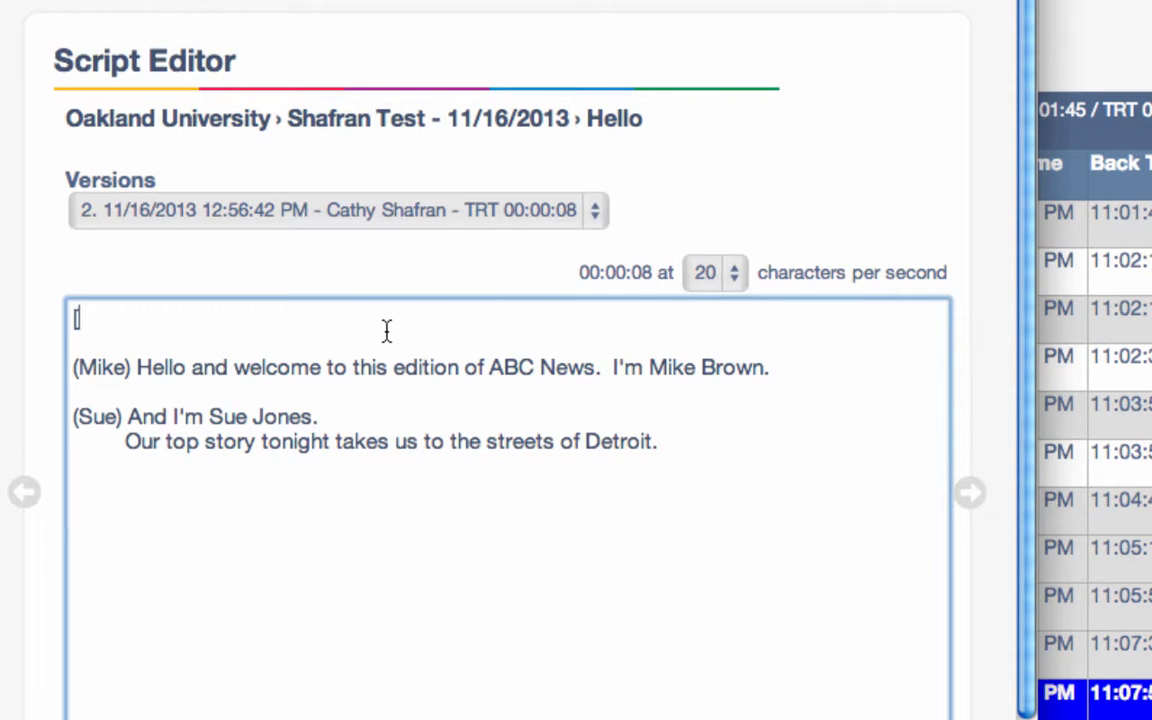
{"action": "type", "text": "["}
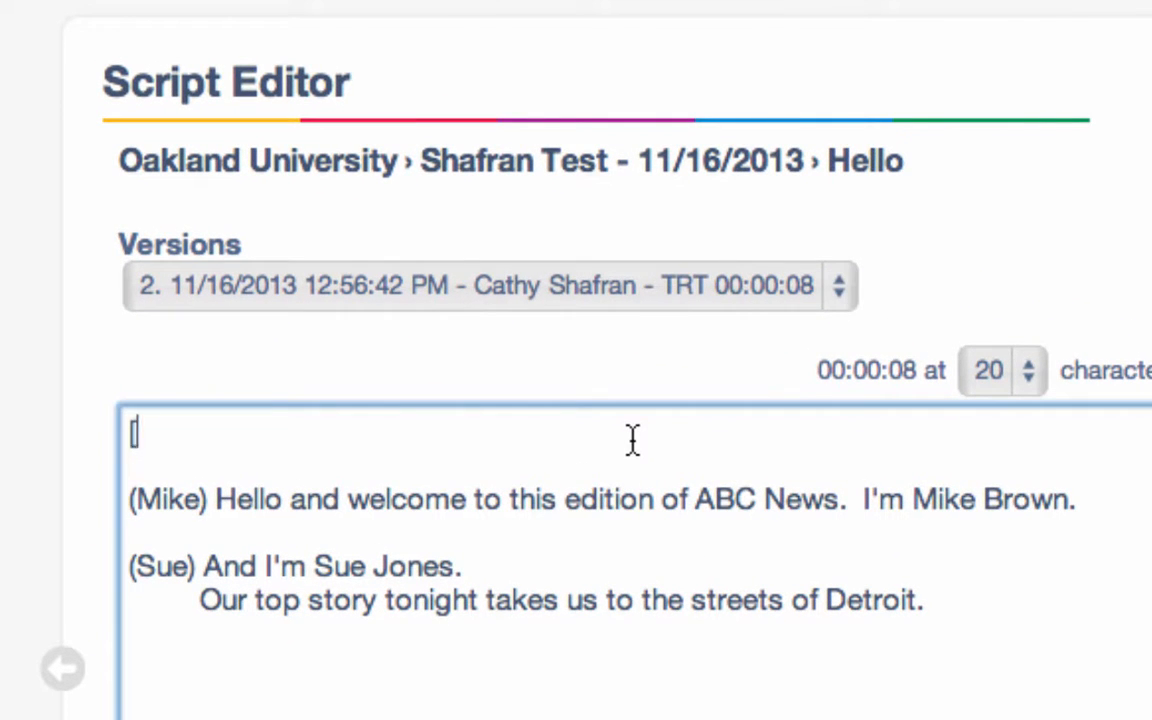
{"action": "type", "text": "Take two "}
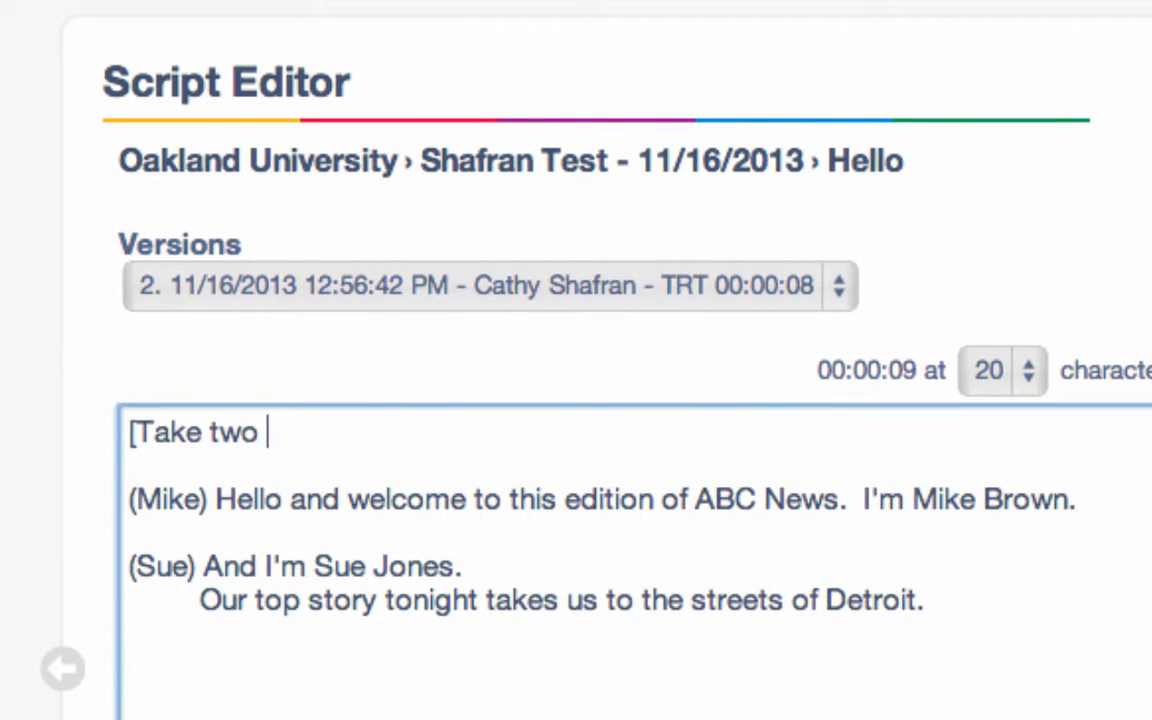
{"action": "type", "text": "shot"}
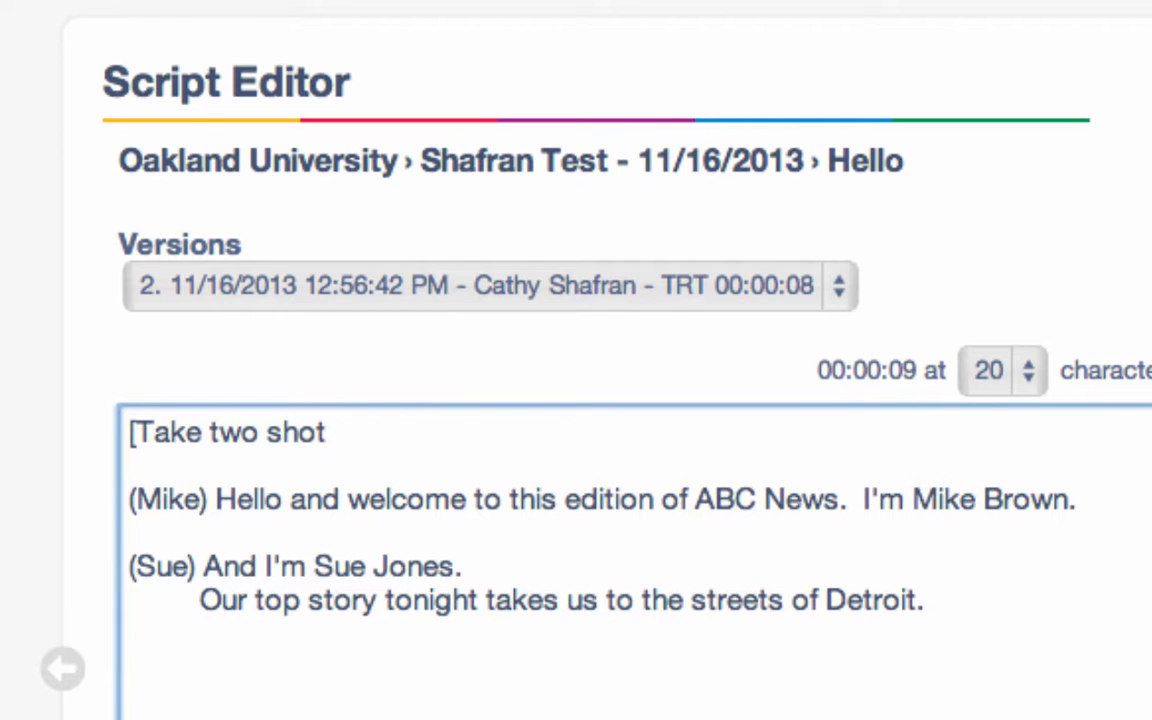
{"action": "type", "text": "]"}
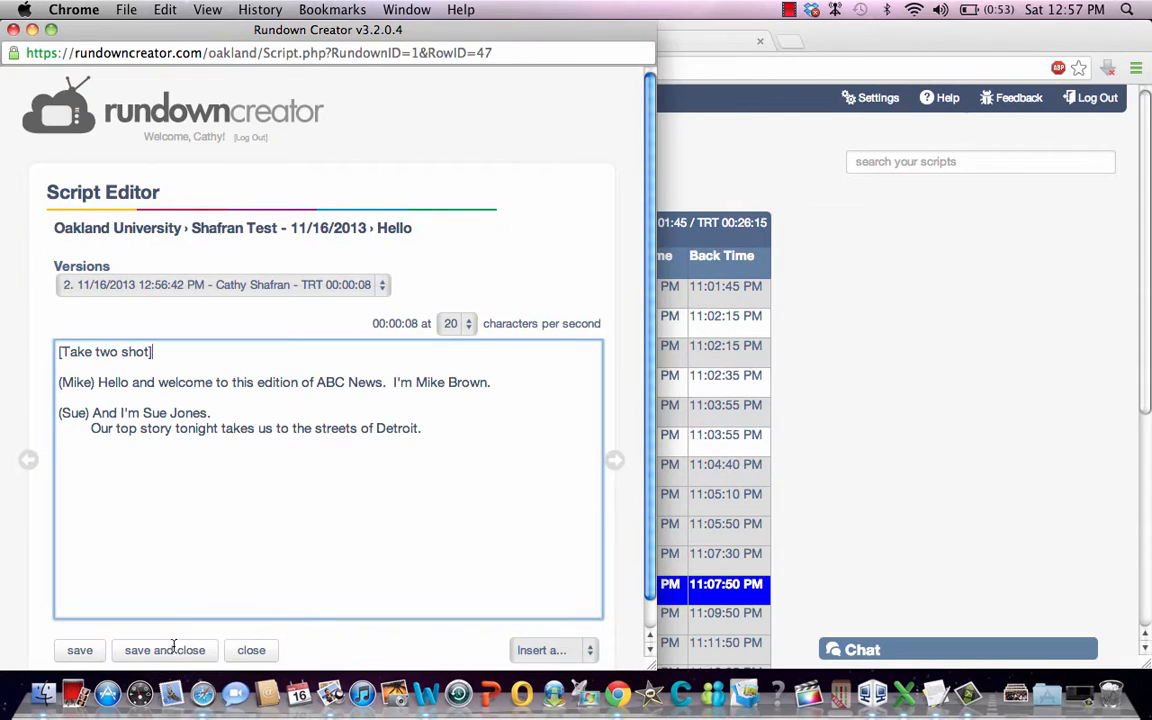
{"action": "left_click", "coordinate": [167, 648]}
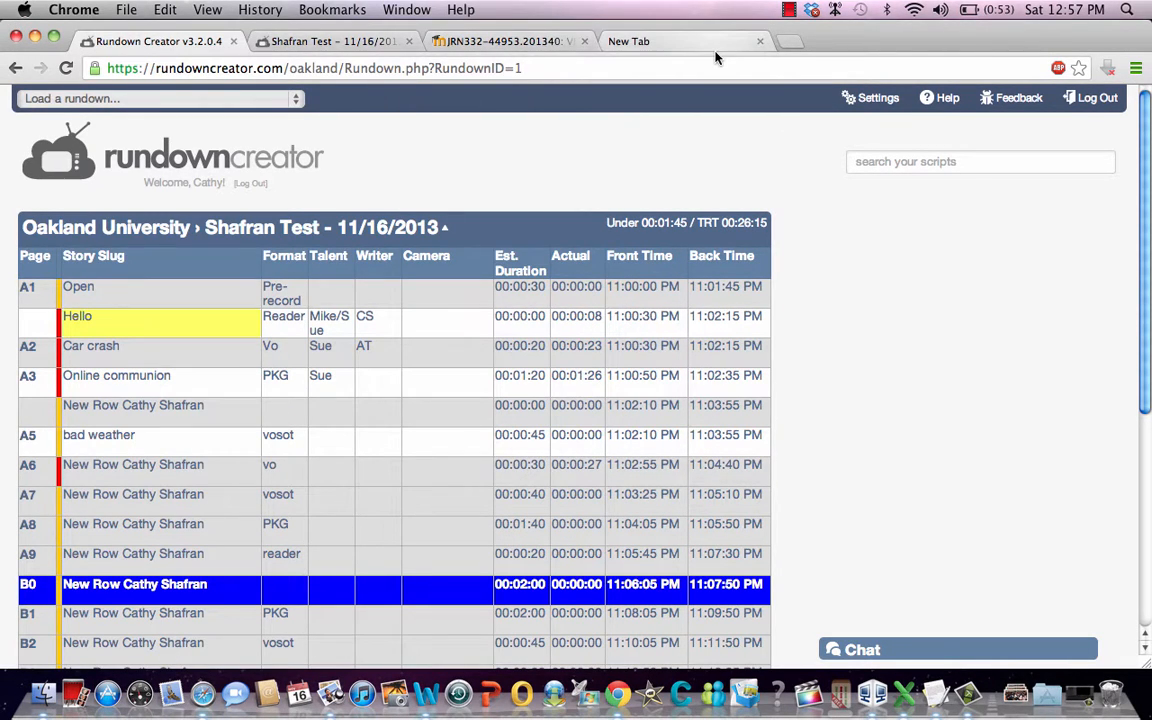
View the printer-friendly scripts of the 11/16/2013 rundown to check how the Hello cue is laid out
{"action": "left_click", "coordinate": [445, 229]}
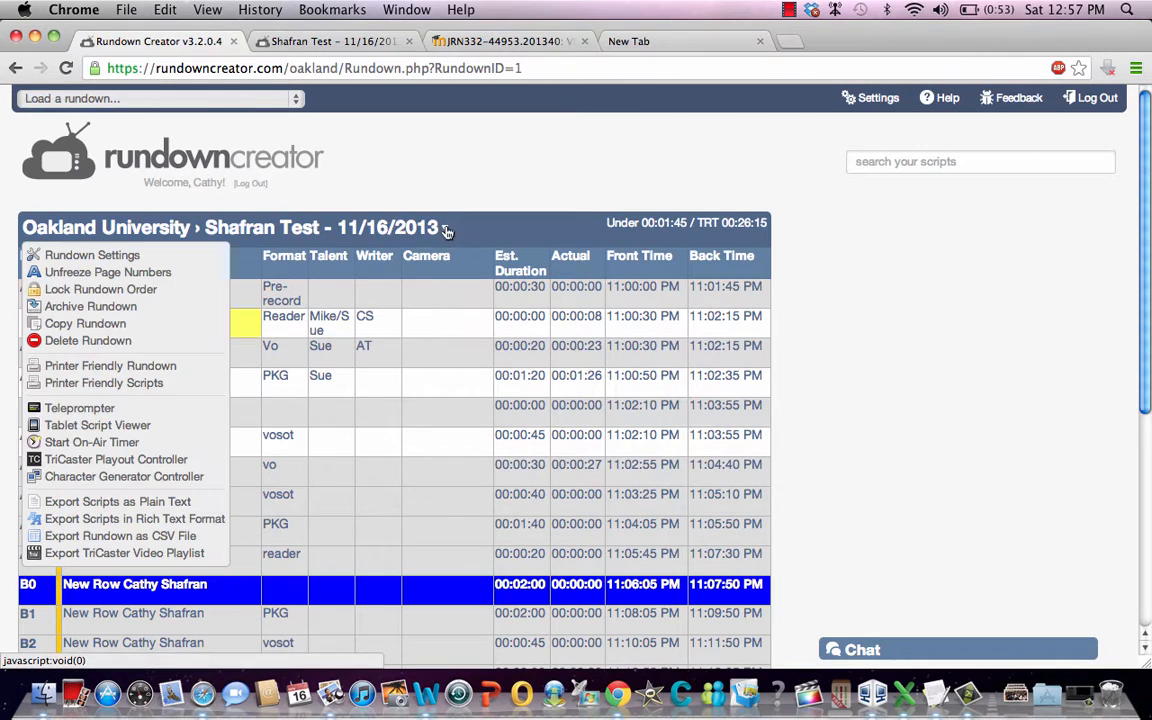
{"action": "left_click", "coordinate": [146, 389]}
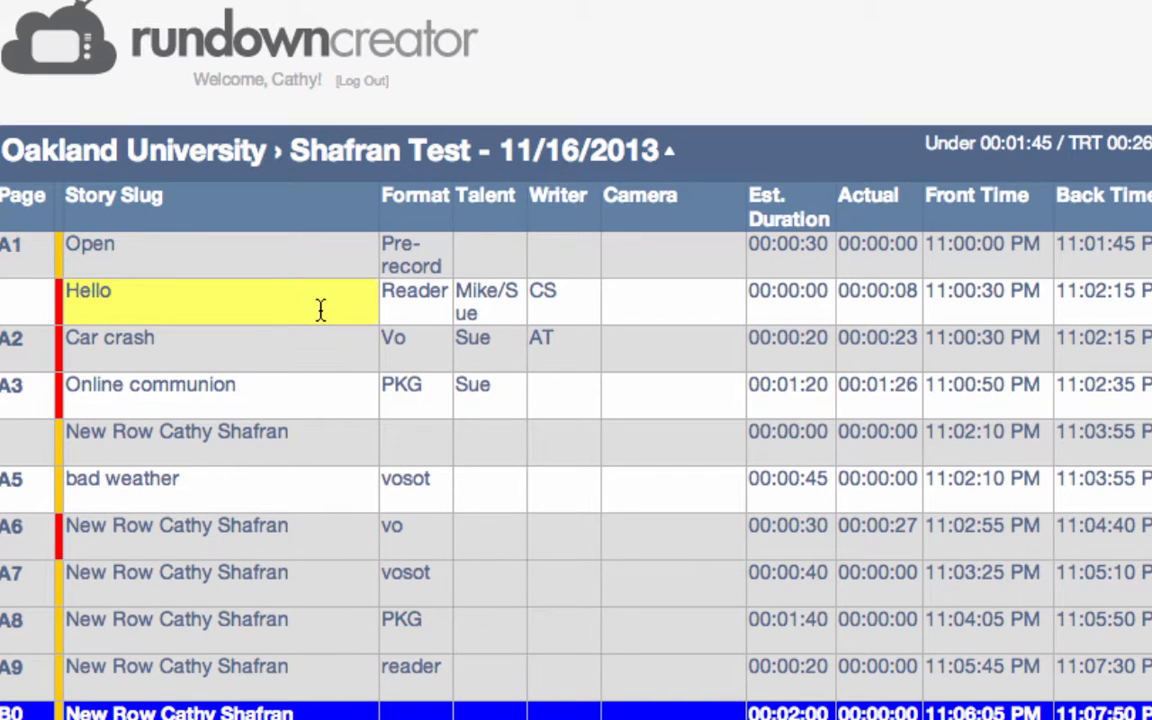
Open the A2 Car crash script and review its bracketed director cues, then save and close it
{"action": "left_click", "coordinate": [264, 343]}
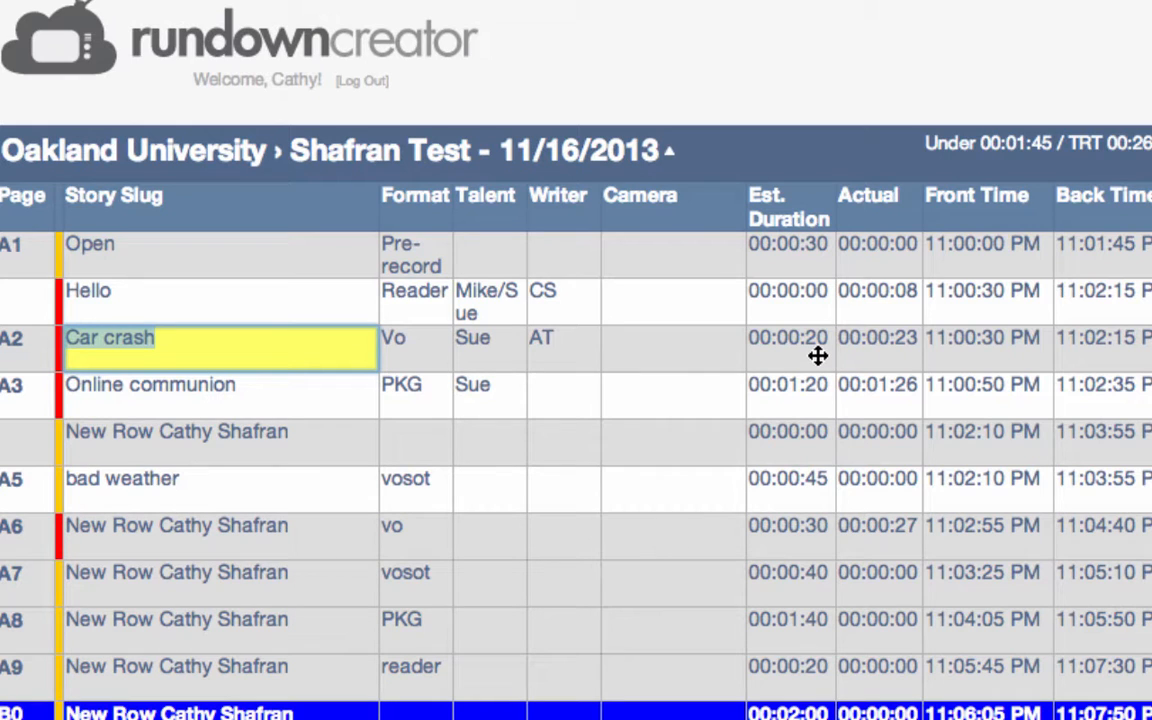
{"action": "left_click", "coordinate": [286, 349]}
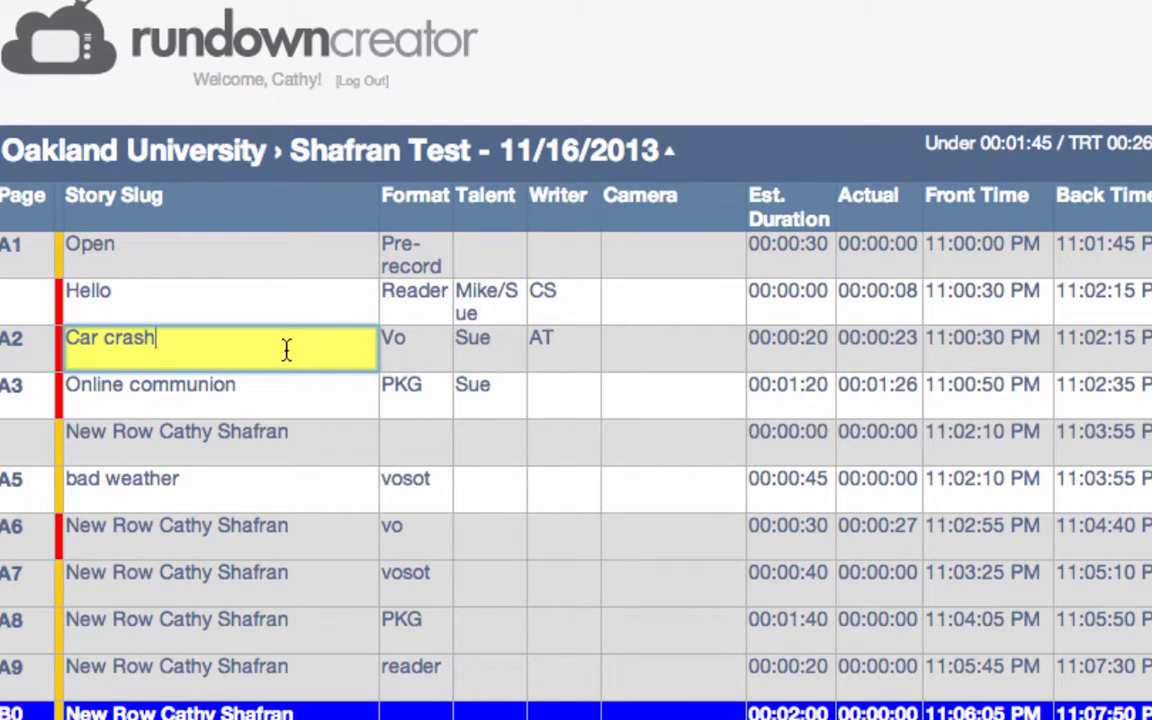
{"action": "right_click", "coordinate": [286, 349]}
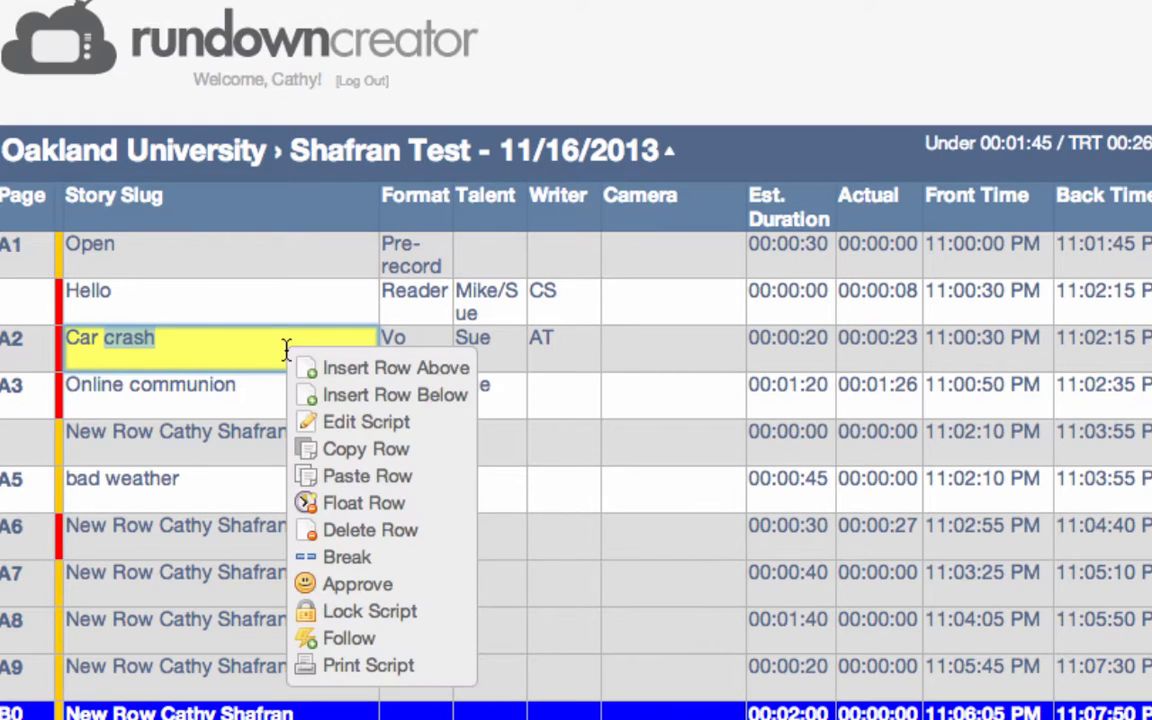
{"action": "left_click", "coordinate": [374, 422]}
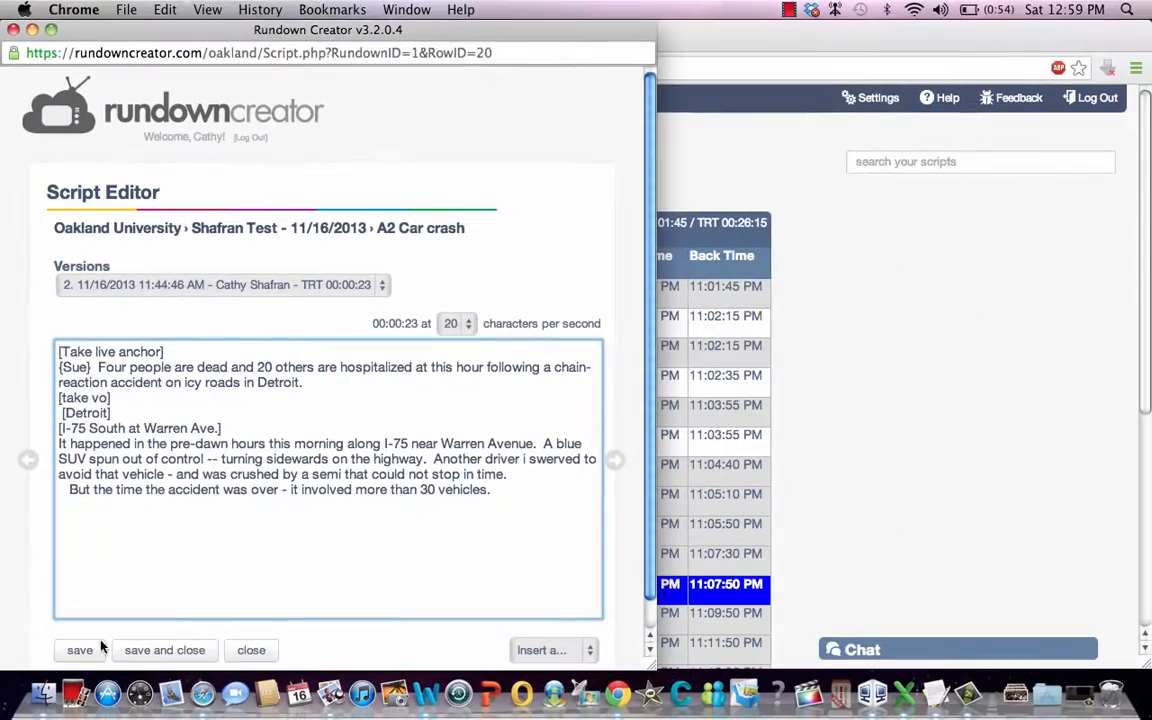
{"action": "left_click", "coordinate": [165, 650]}
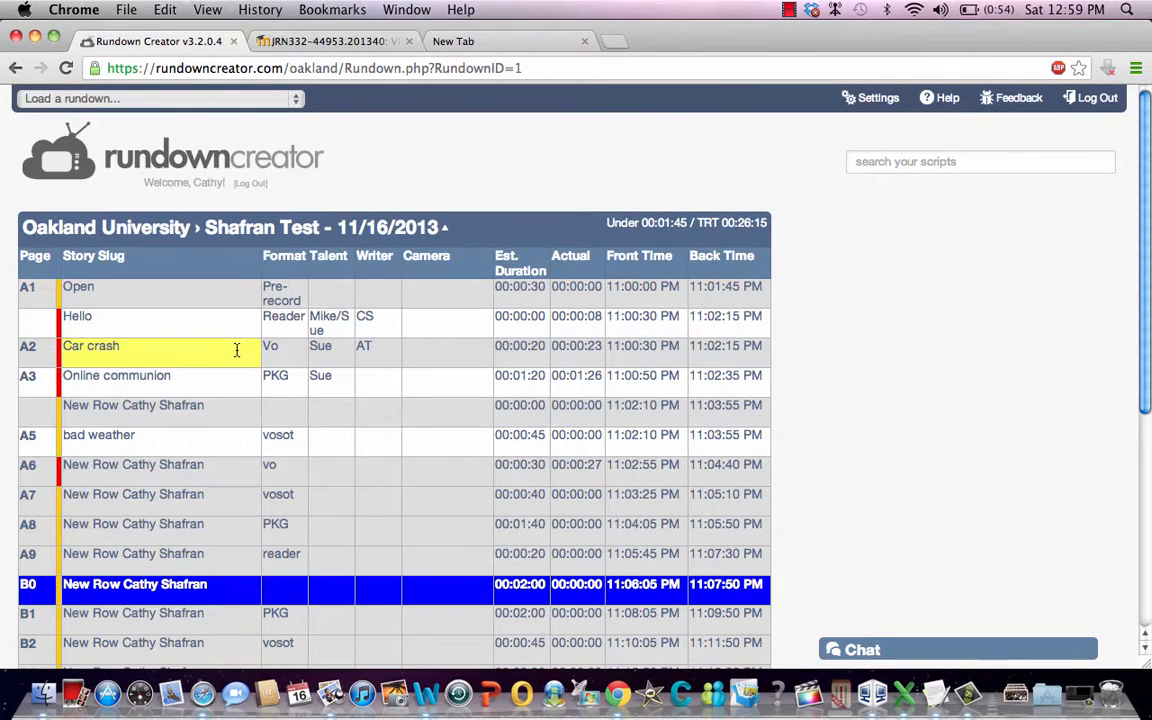
View the printer-friendly scripts down to A2 Car crash to check its cue column, then close that page
{"action": "left_click", "coordinate": [446, 229]}
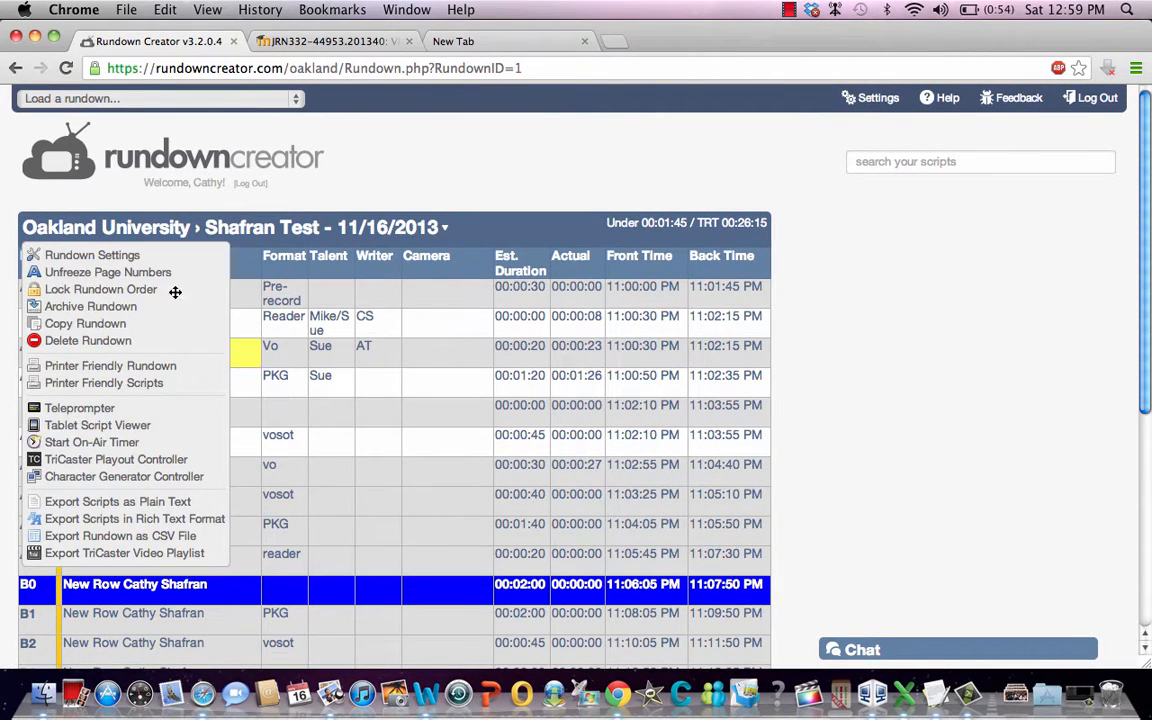
{"action": "left_click", "coordinate": [125, 385]}
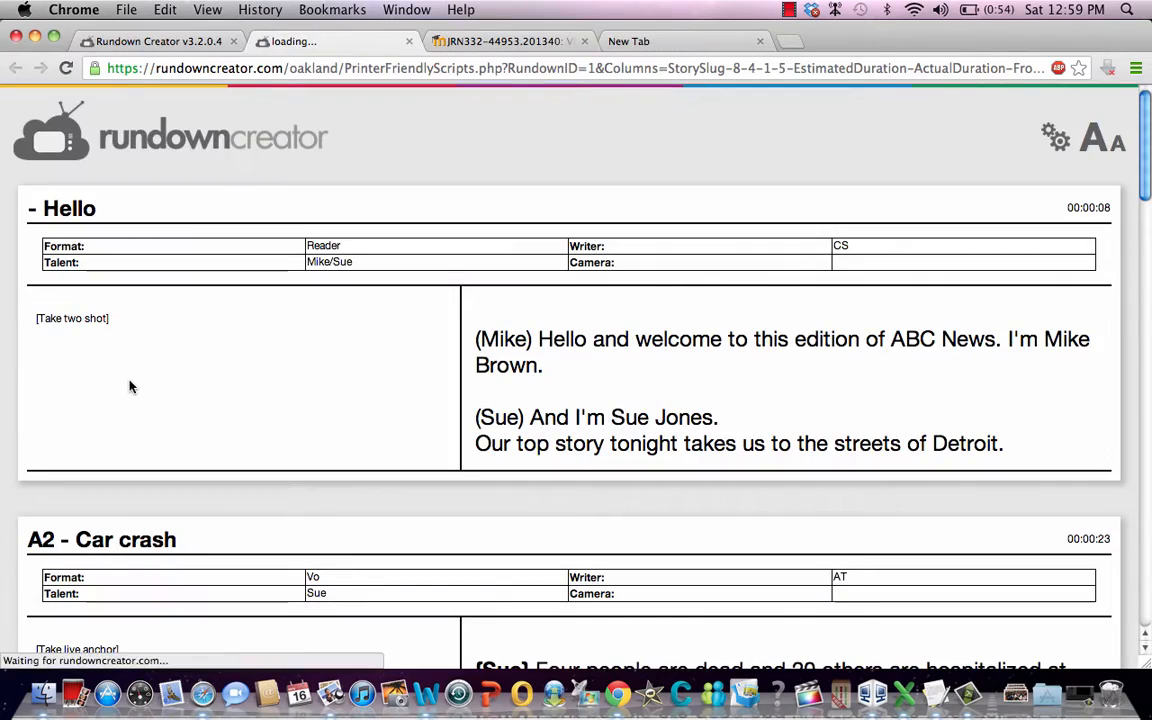
{"action": "scroll", "coordinate": [130, 387], "scroll_direction": "down", "scroll_amount": 5}
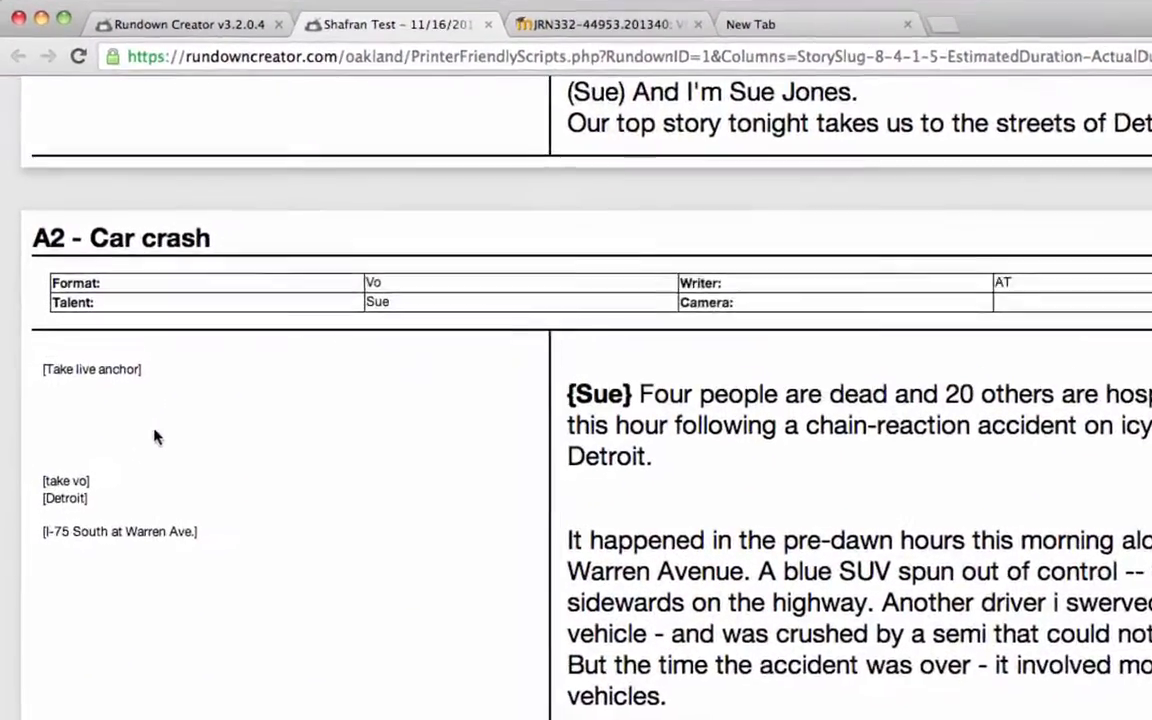
{"action": "scroll", "coordinate": [155, 437], "scroll_direction": "down", "scroll_amount": 1}
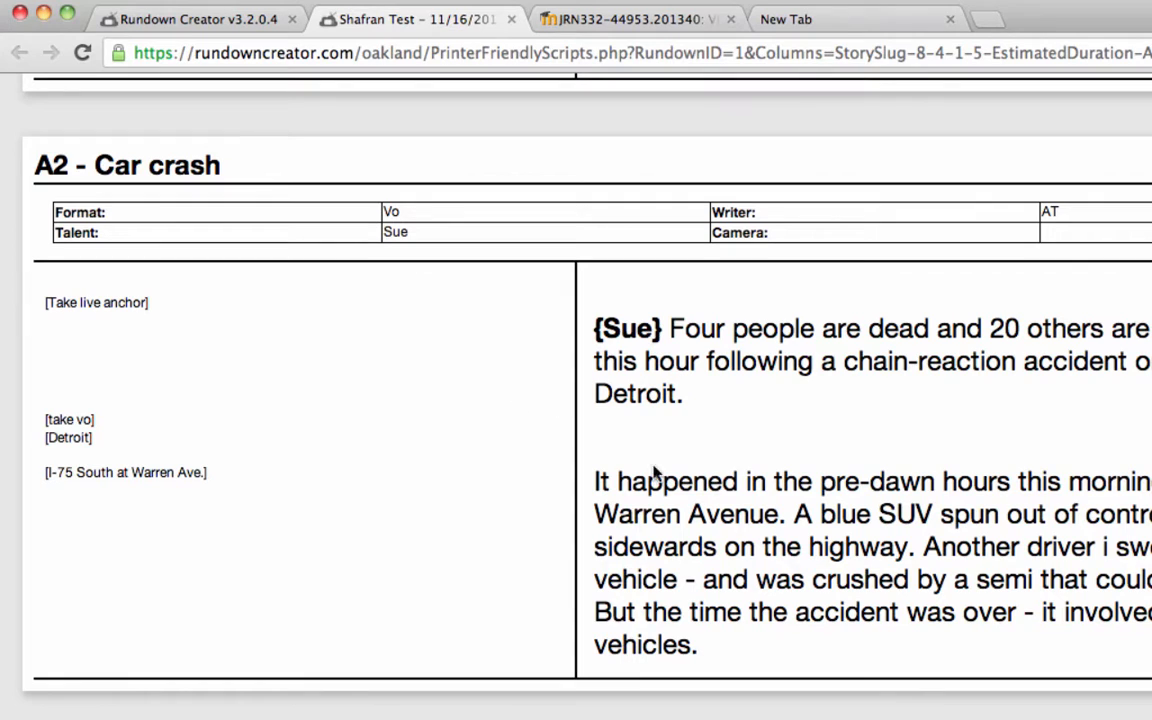
{"action": "key", "text": "super+w"}
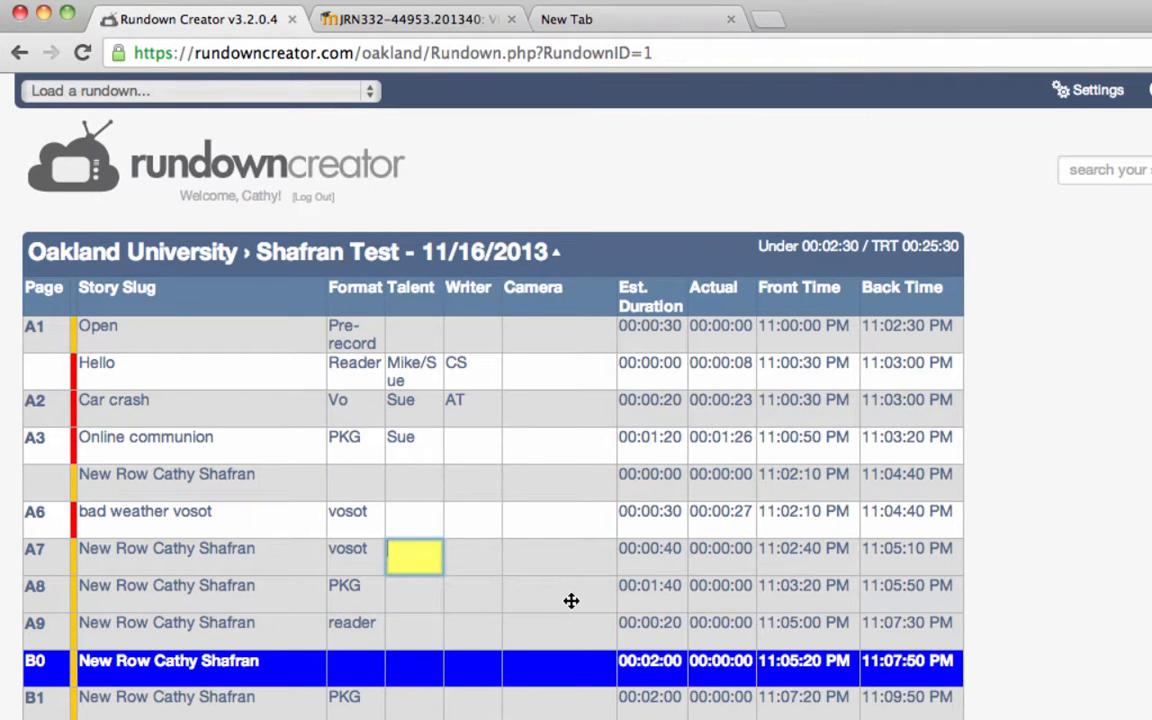
Open the A6 bad weather vosot script and review its cues through the SOT section, then close it without saving
{"action": "right_click", "coordinate": [262, 515]}
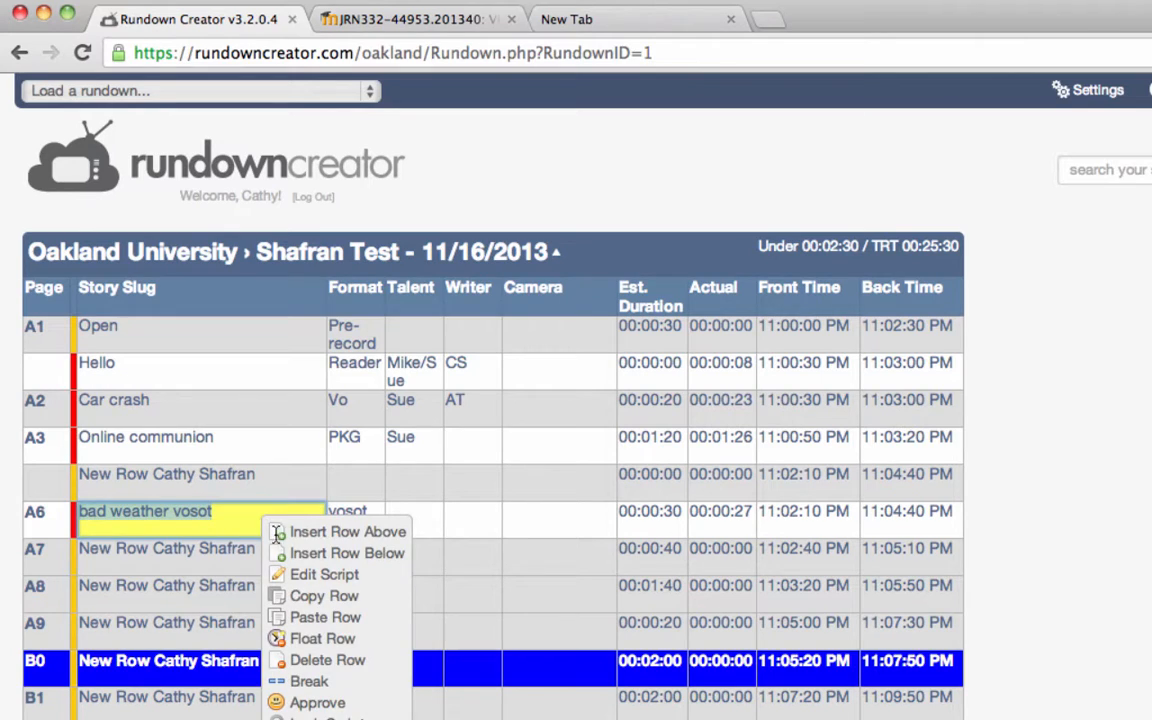
{"action": "left_click", "coordinate": [305, 575]}
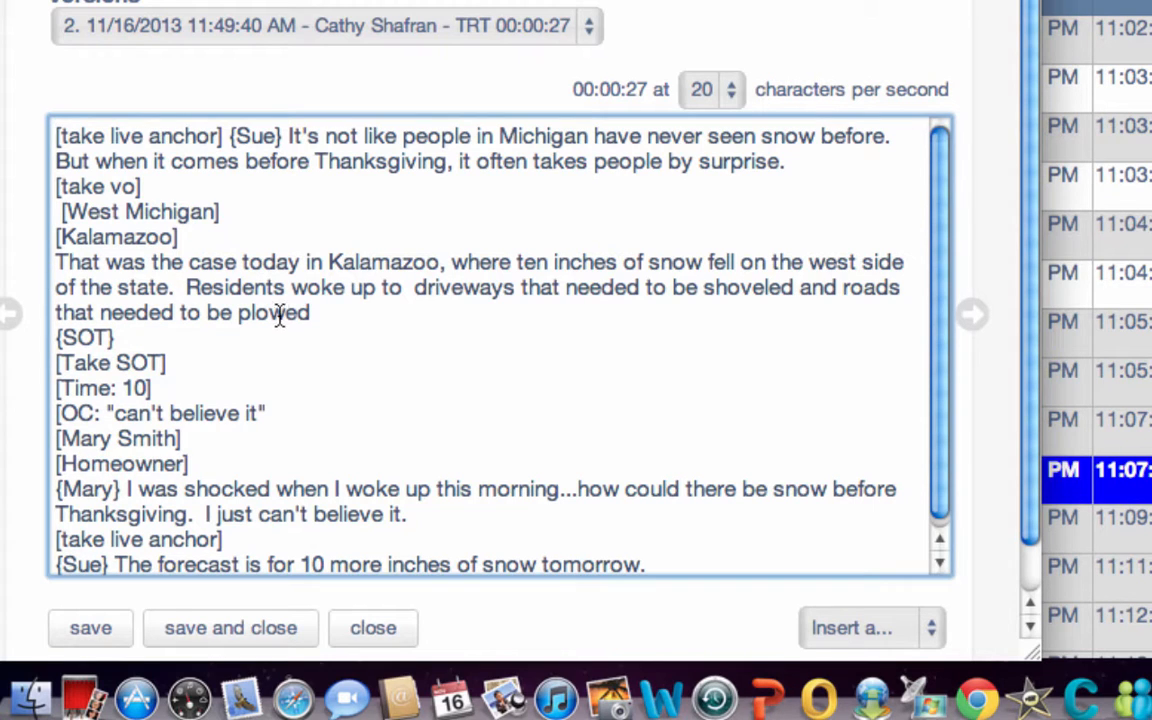
{"action": "left_click", "coordinate": [61, 338]}
{"action": "key", "text": "BackSpace"}
{"action": "type", "text": "{"}
{"action": "scroll", "coordinate": [390, 520], "scroll_direction": "down", "scroll_amount": 2}
{"action": "scroll", "coordinate": [383, 527], "scroll_direction": "down", "scroll_amount": 2}
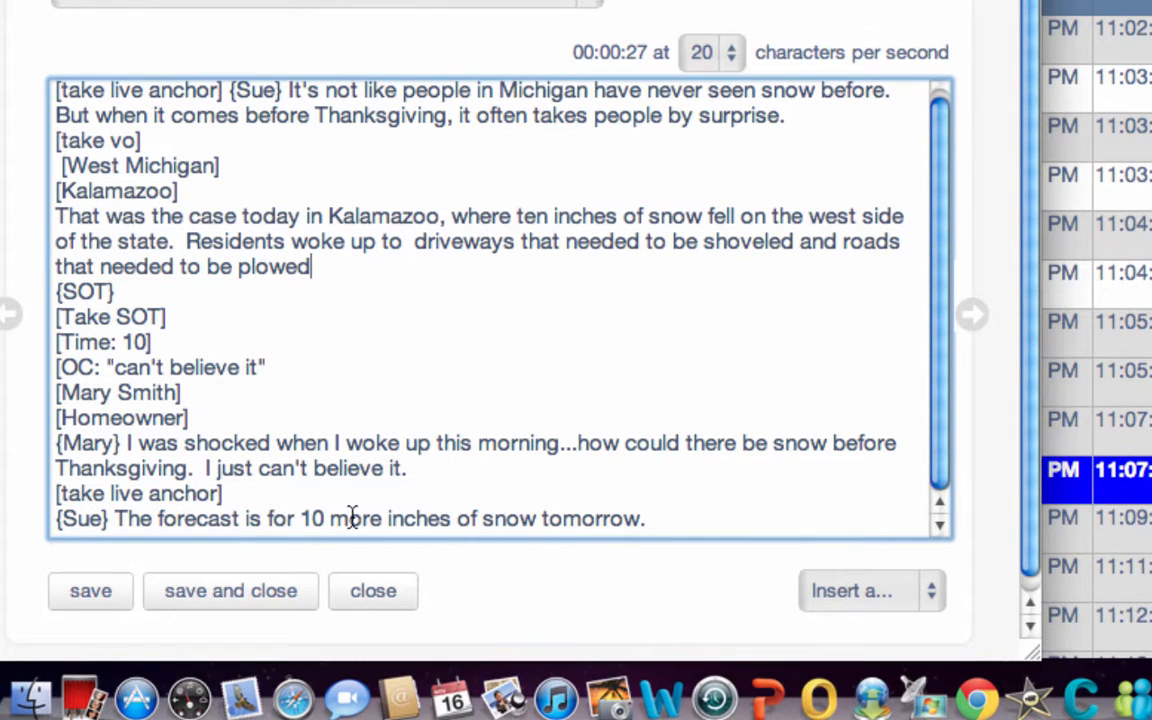
{"action": "left_click", "coordinate": [392, 594]}
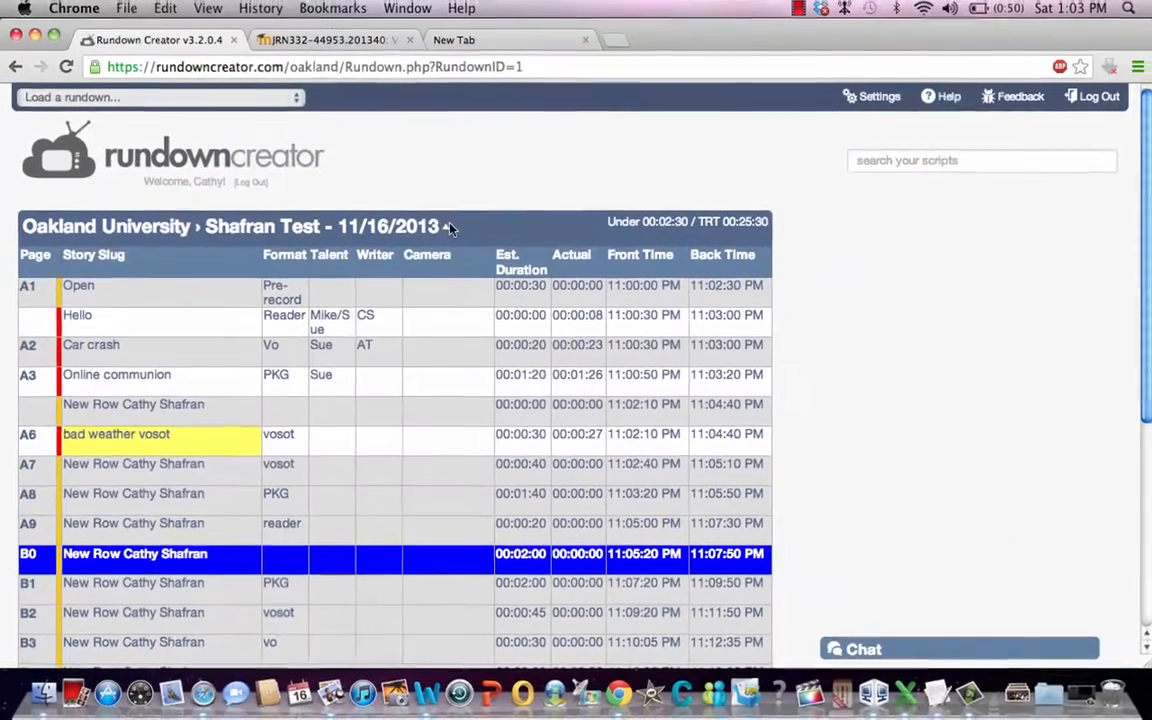
Examine the printer-friendly version of the A6 bad weather vosot script, then return to the rundown
{"action": "left_click", "coordinate": [585, 60]}
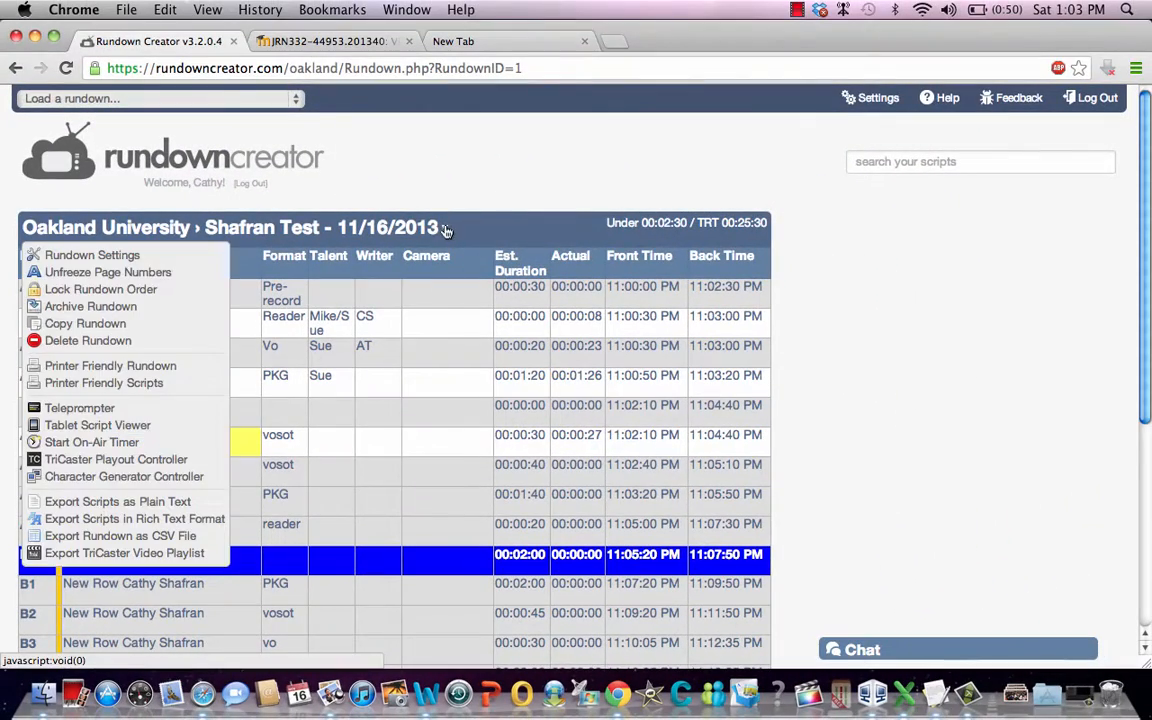
{"action": "left_click", "coordinate": [172, 385]}
{"action": "scroll", "coordinate": [330, 388], "scroll_direction": "down", "scroll_amount": 1}
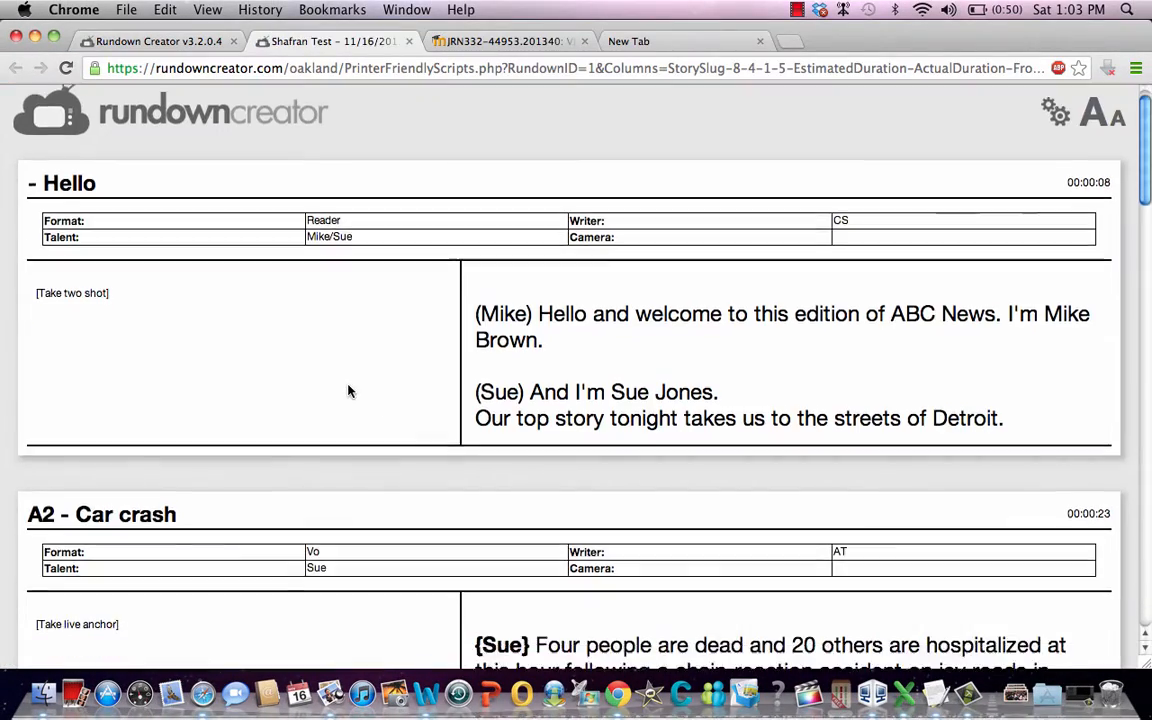
{"action": "scroll", "coordinate": [349, 391], "scroll_direction": "down", "scroll_amount": 20}
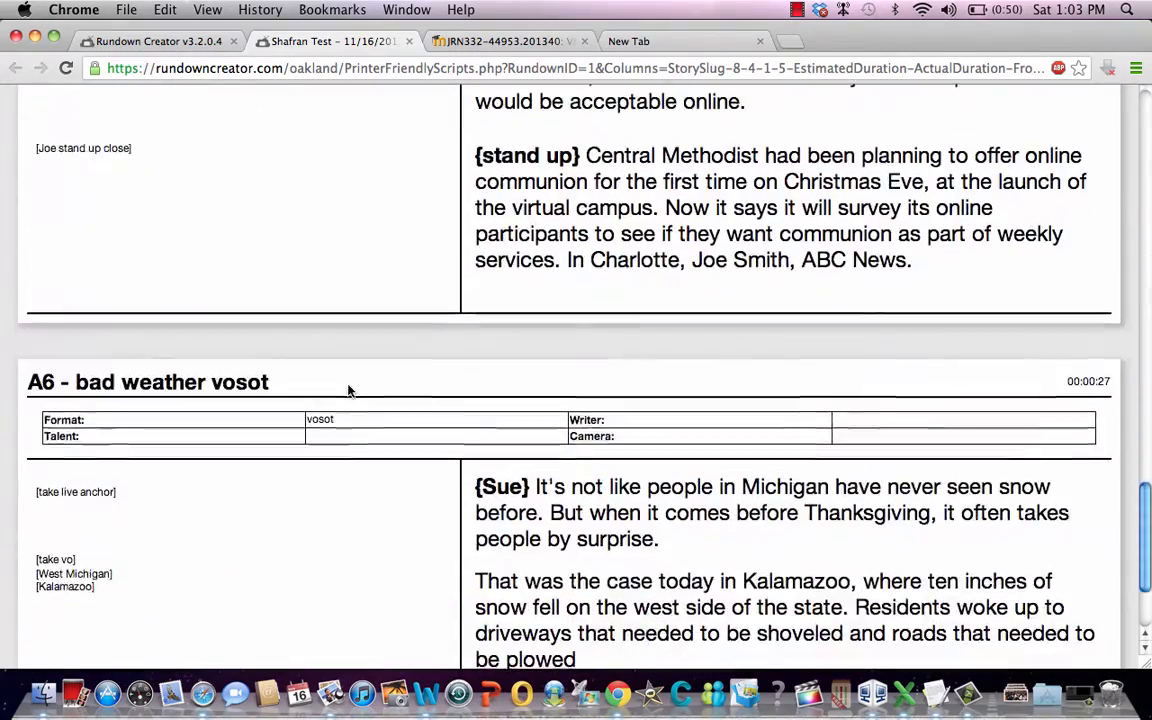
{"action": "scroll", "coordinate": [349, 391], "scroll_direction": "down", "scroll_amount": 2}
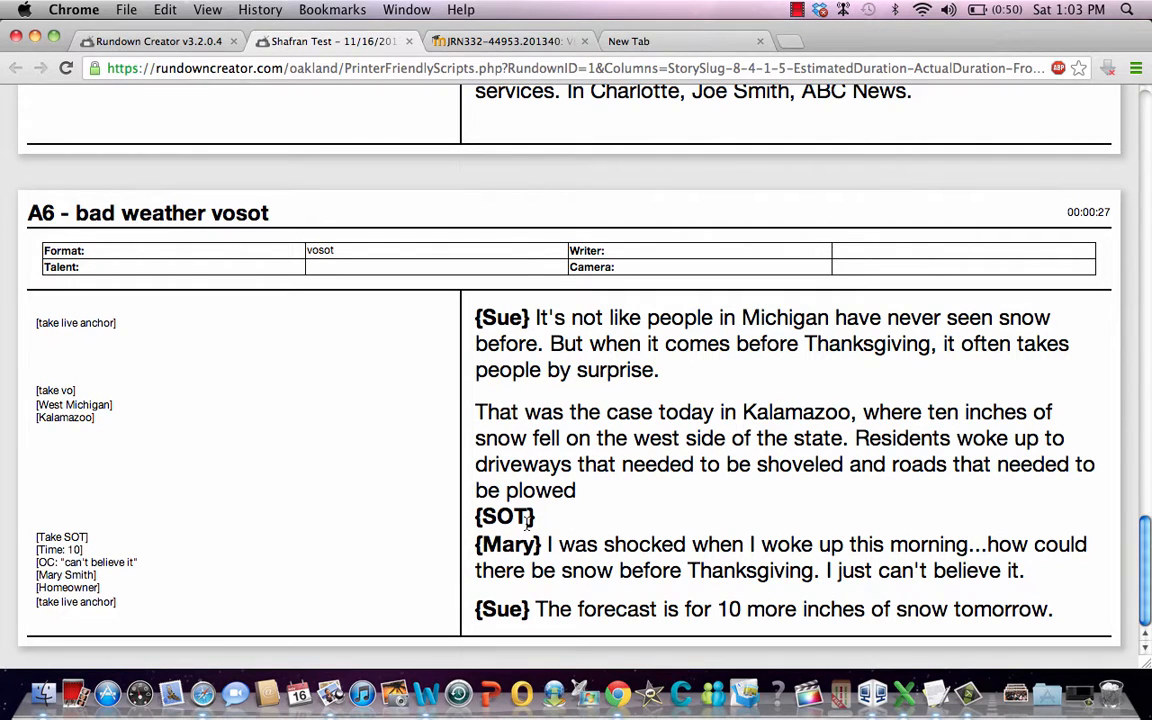
{"action": "scroll", "coordinate": [527, 524], "scroll_direction": "up", "scroll_amount": 1}
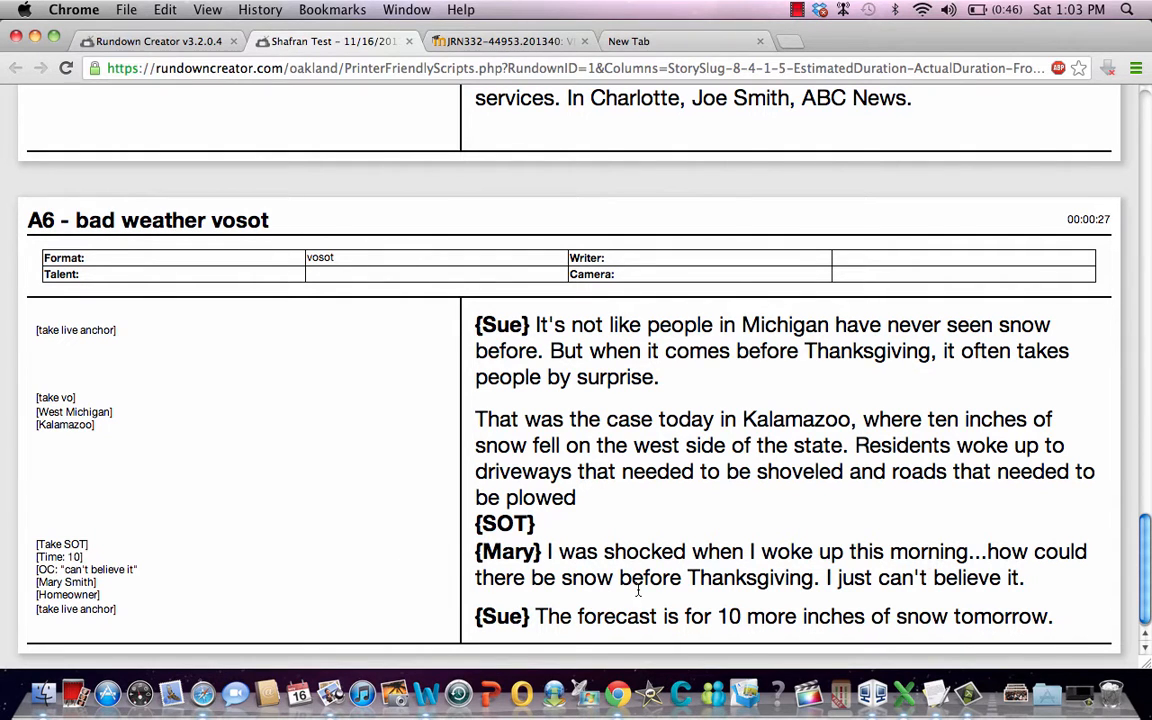
{"action": "scroll", "coordinate": [638, 591], "scroll_direction": "down", "scroll_amount": 1}
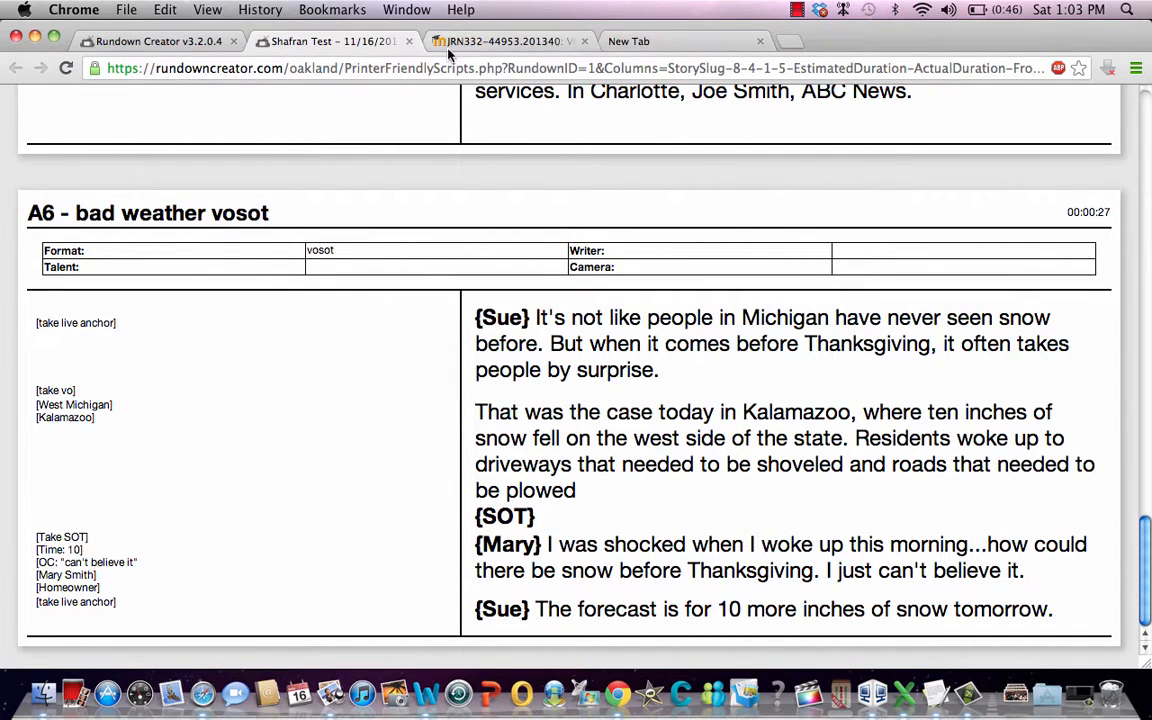
{"action": "left_click", "coordinate": [160, 40]}
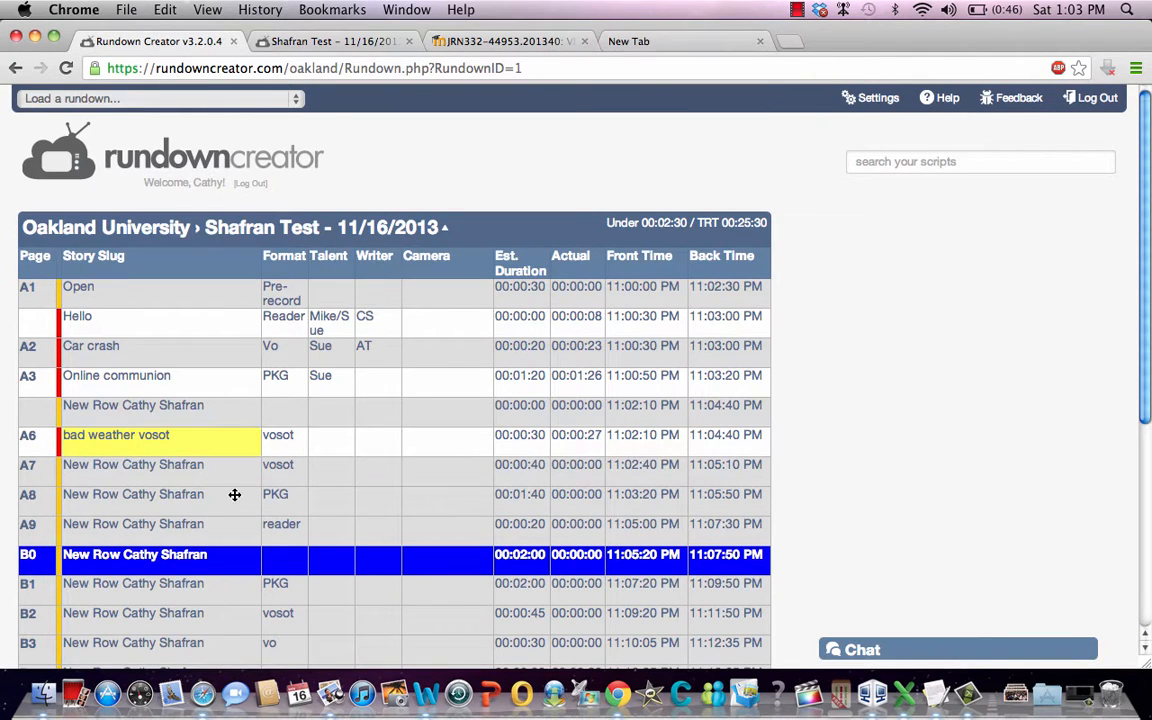
Open the A3 Online communion script, review its PKG and video cues in brackets, then close it without saving
{"action": "left_click", "coordinate": [166, 379]}
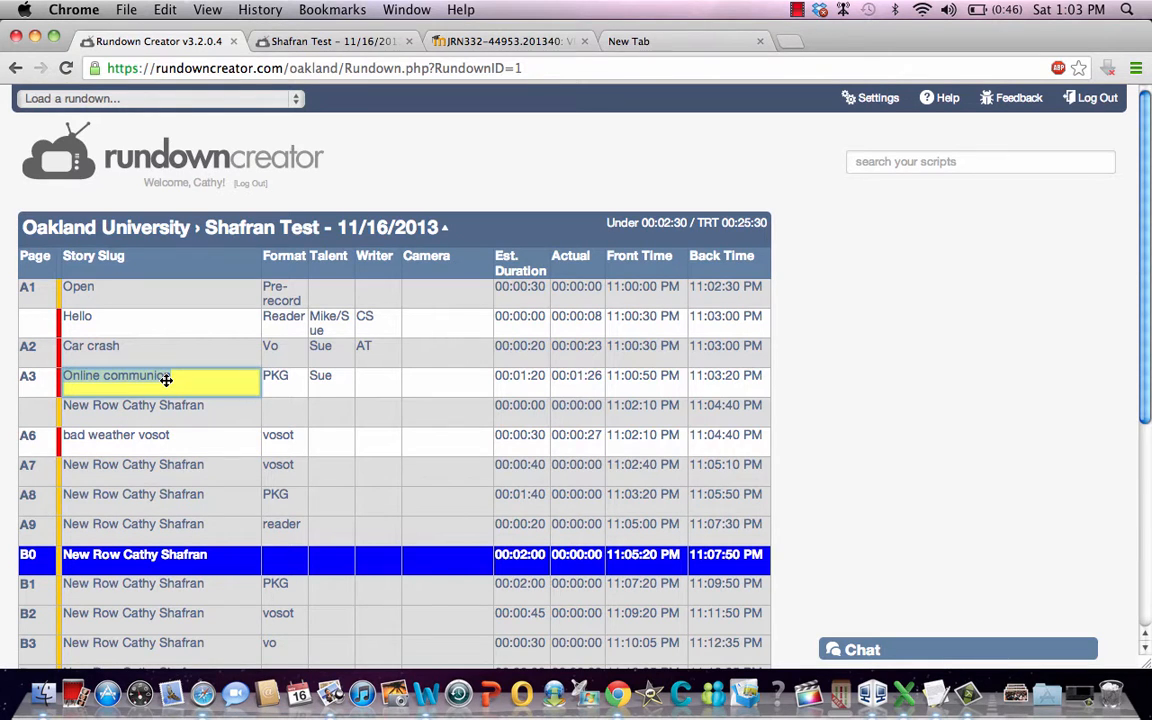
{"action": "right_click", "coordinate": [166, 379]}
{"action": "left_click", "coordinate": [218, 430]}
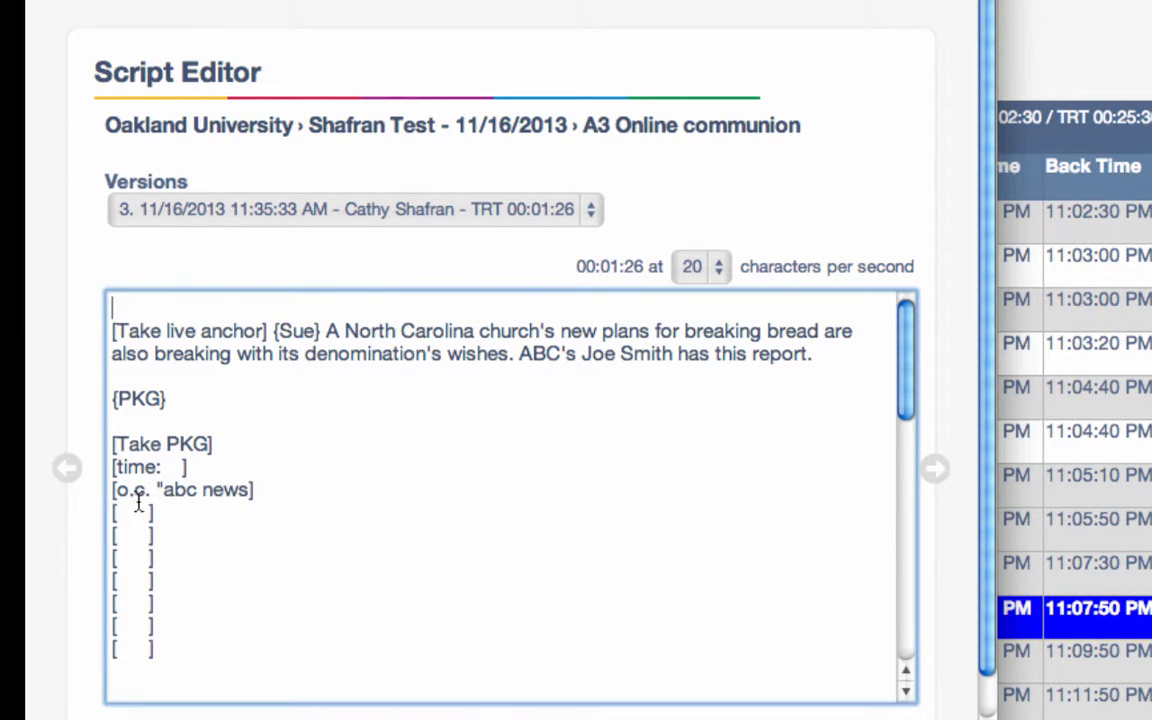
{"action": "scroll", "coordinate": [126, 618], "scroll_direction": "down", "scroll_amount": 5}
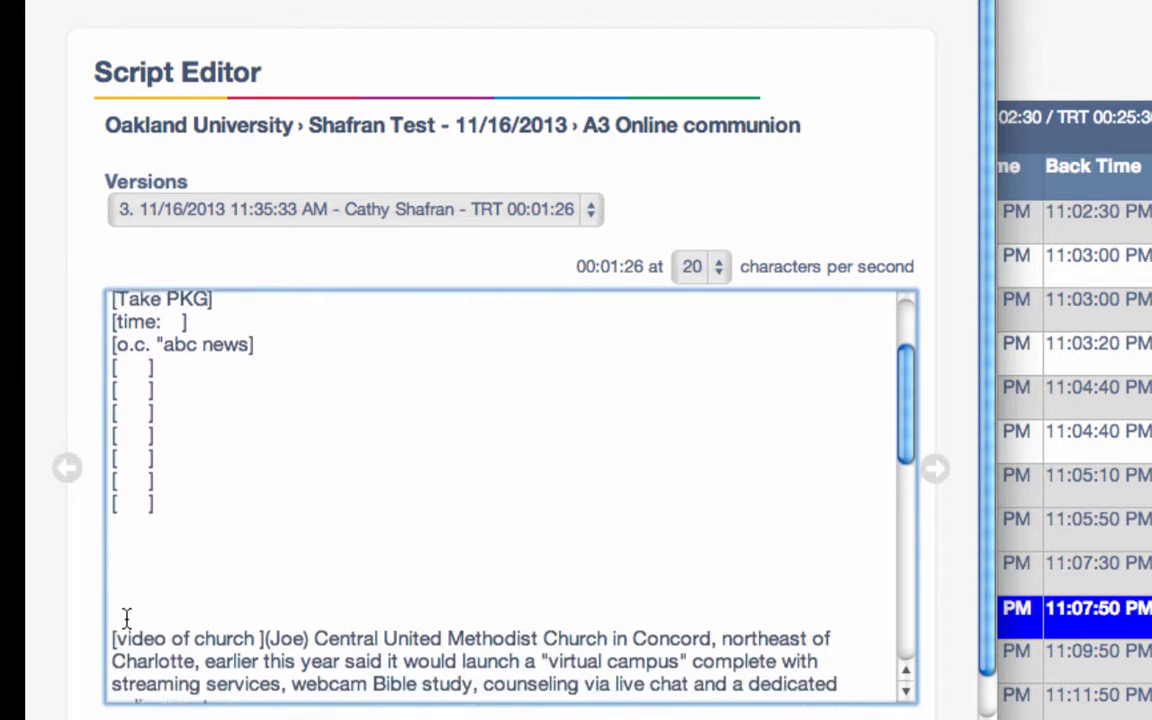
{"action": "scroll", "coordinate": [126, 618], "scroll_direction": "down", "scroll_amount": 1}
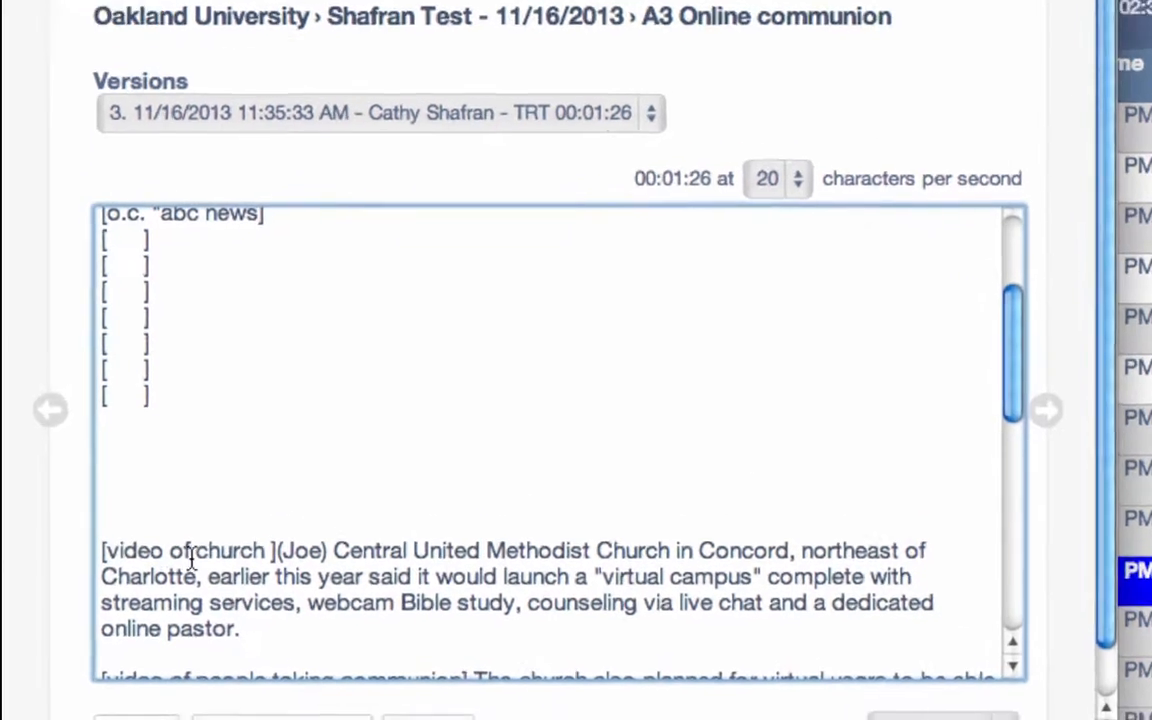
{"action": "left_click", "coordinate": [268, 556]}
{"action": "key", "text": "BackSpace"}
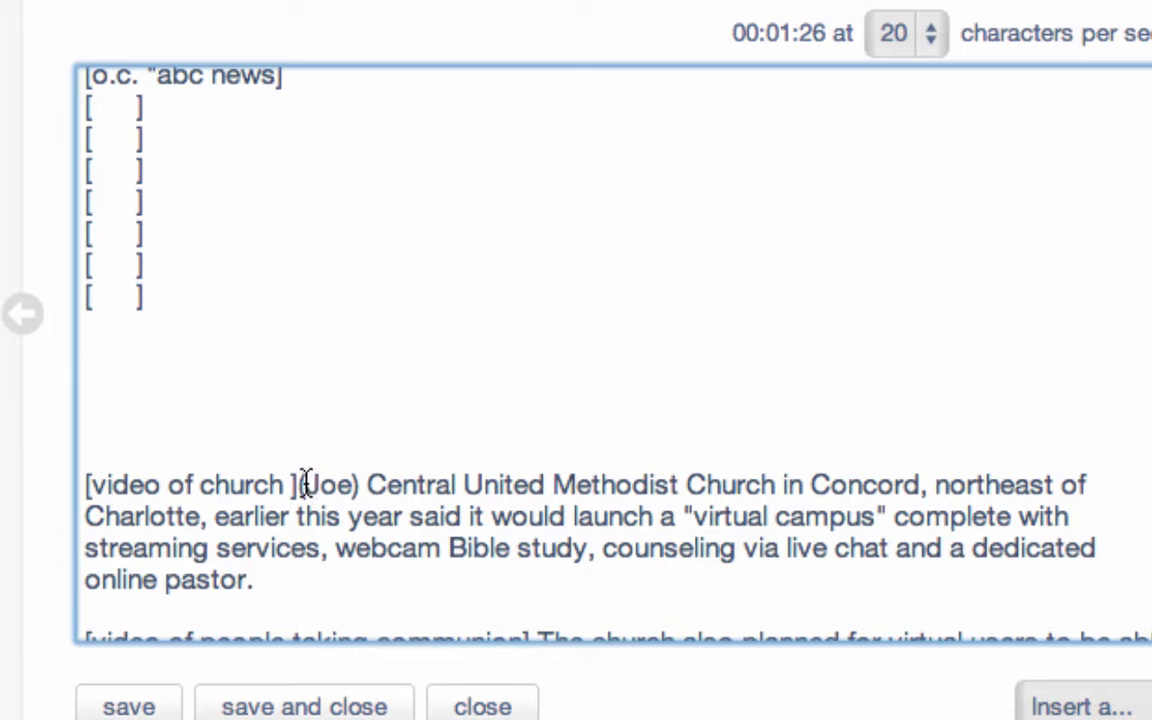
{"action": "scroll", "coordinate": [362, 483], "scroll_direction": "down", "scroll_amount": 5}
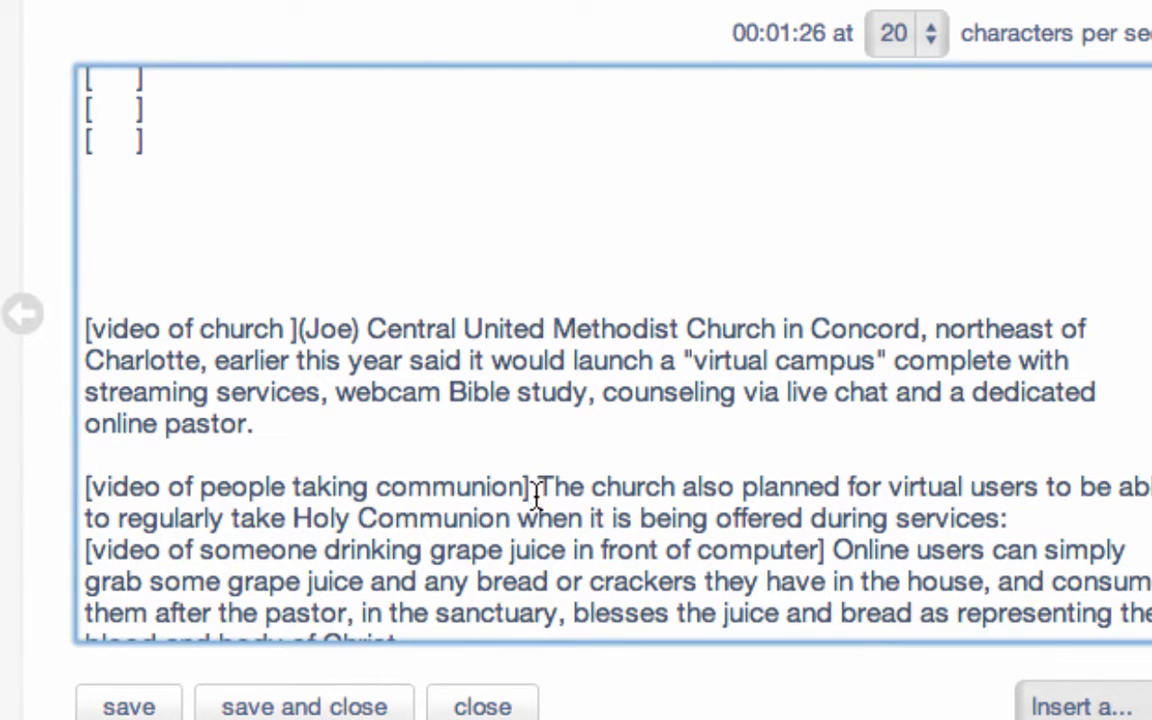
{"action": "left_click", "coordinate": [483, 704]}
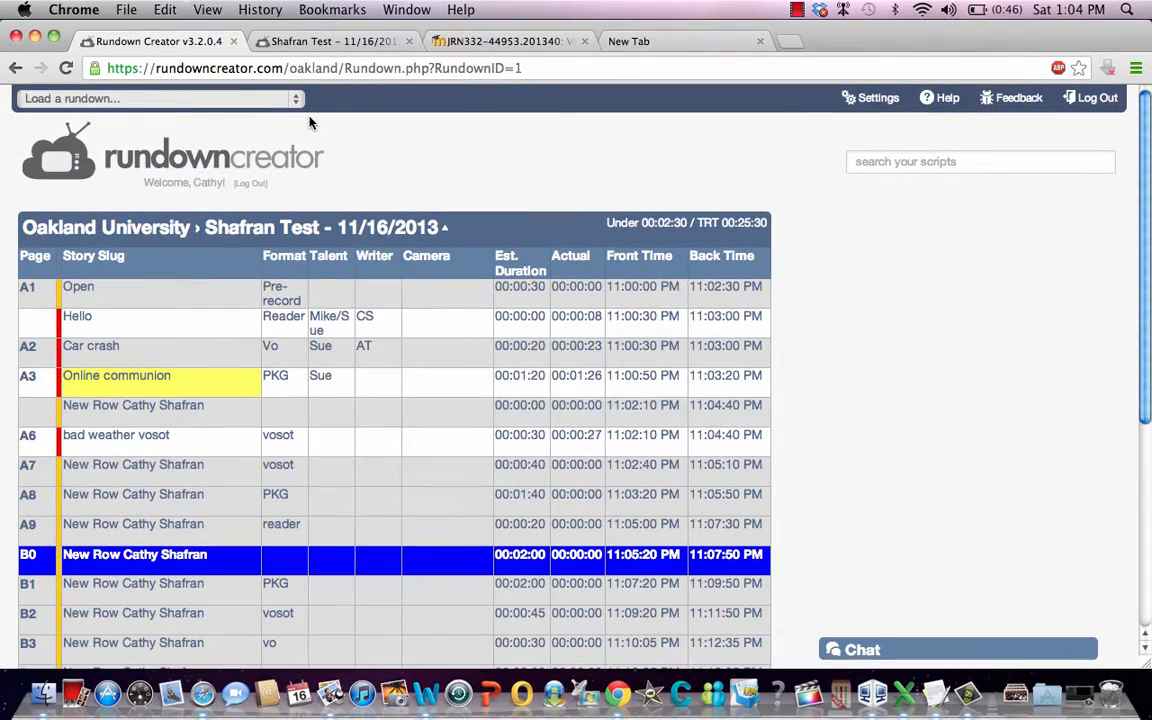
Open the rundown's printer-friendly scripts and check the cue column of the A3 Online communion PKG
{"action": "left_click", "coordinate": [398, 216]}
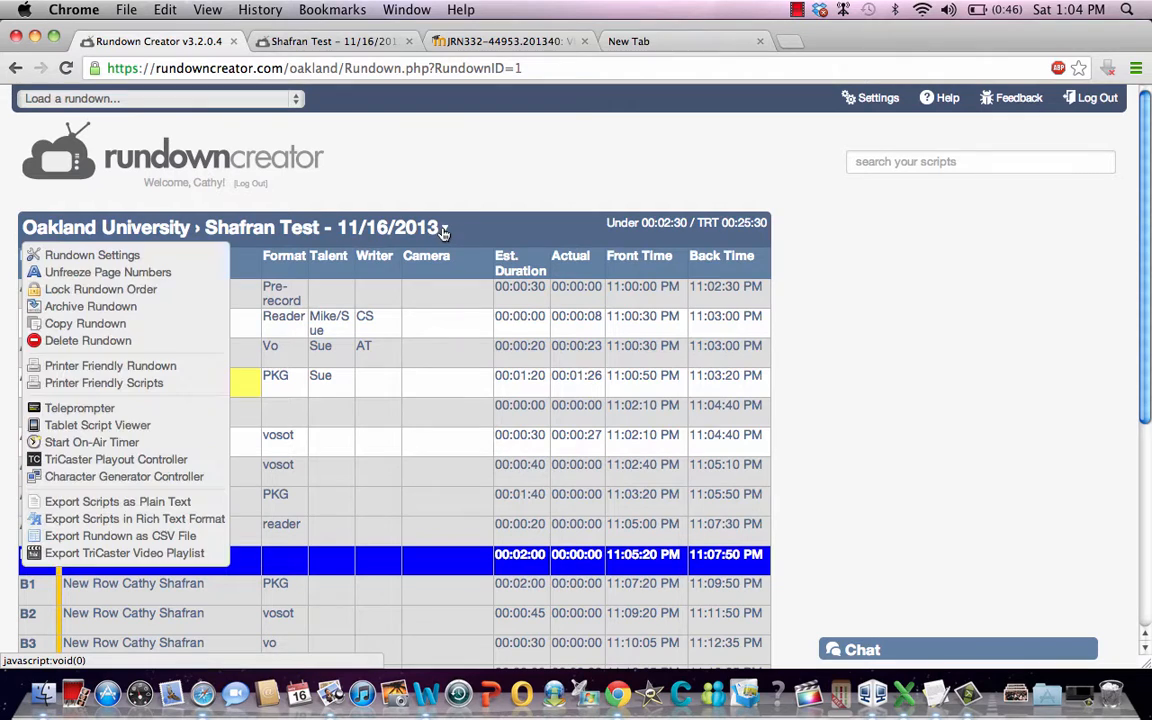
{"action": "left_click", "coordinate": [165, 386]}
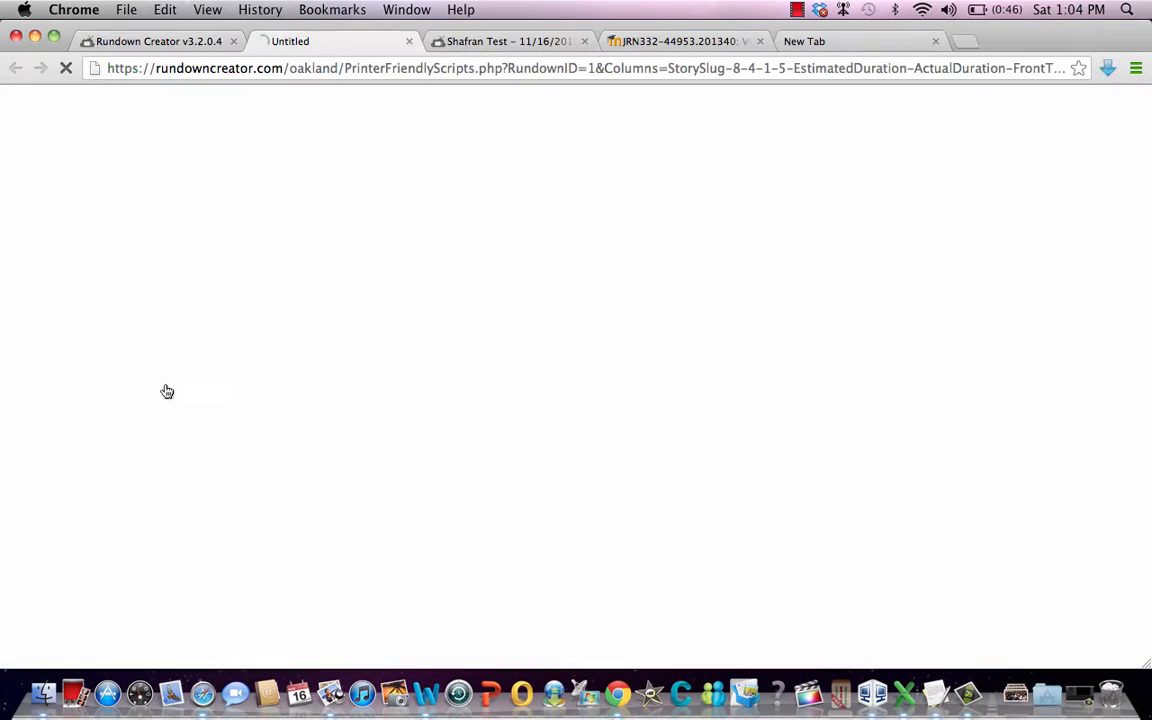
{"action": "scroll", "coordinate": [165, 390], "scroll_direction": "down", "scroll_amount": 10}
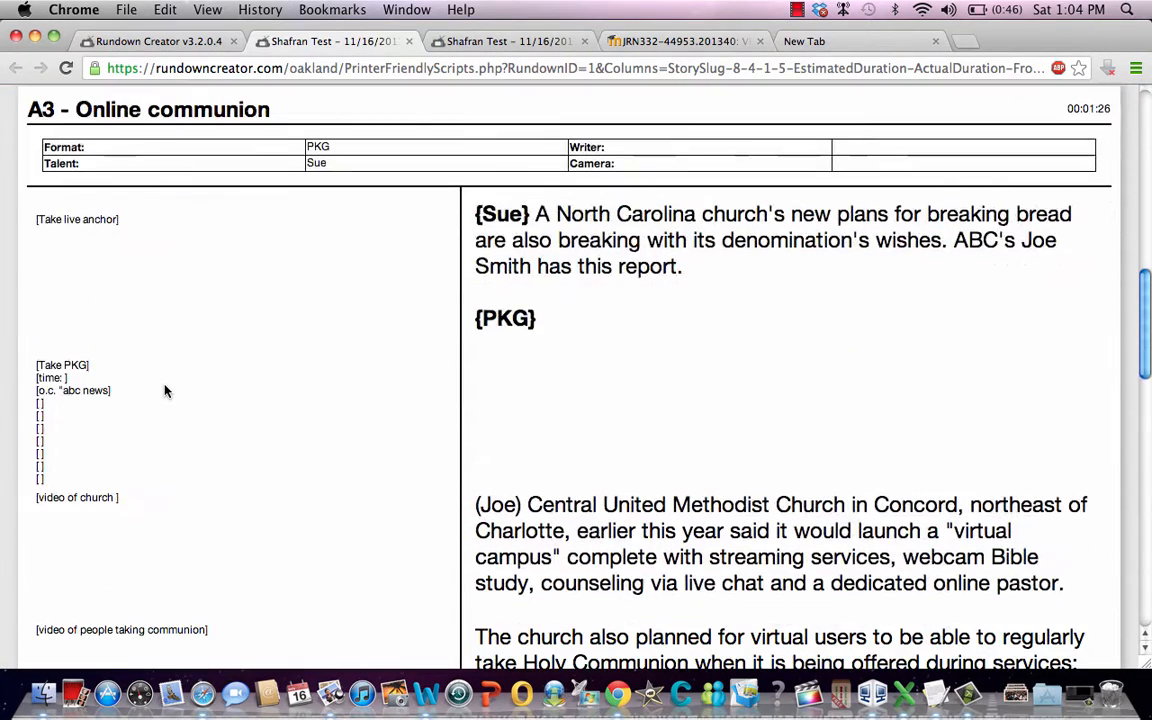
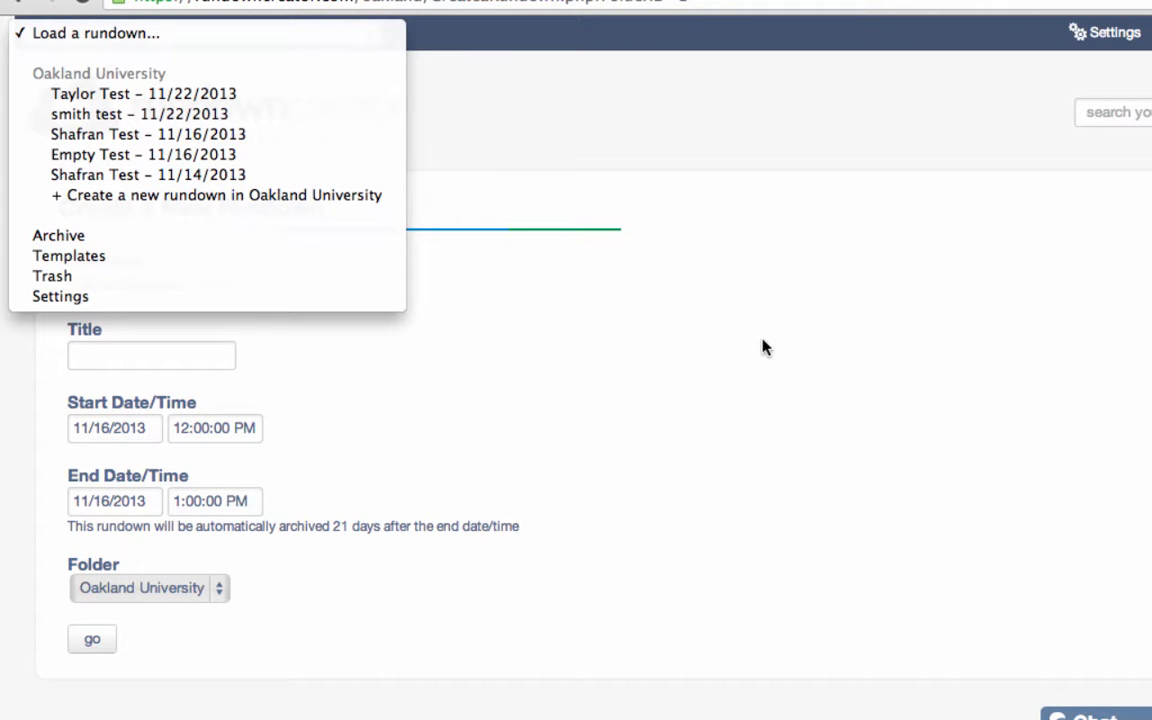
Load the 11/16/2013 rundown containing the sample stories, view the first 11/22/2013 rundown, then return to the 11/16/2013 one
{"action": "left_click", "coordinate": [240, 134]}
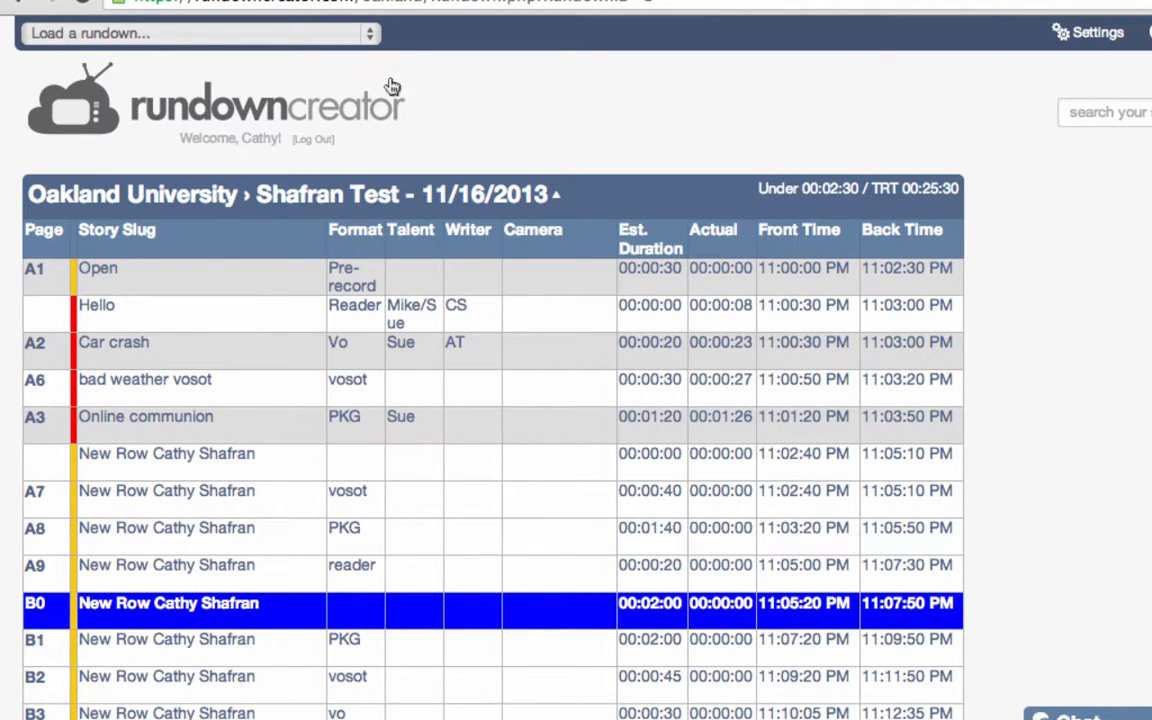
{"action": "left_click", "coordinate": [370, 33]}
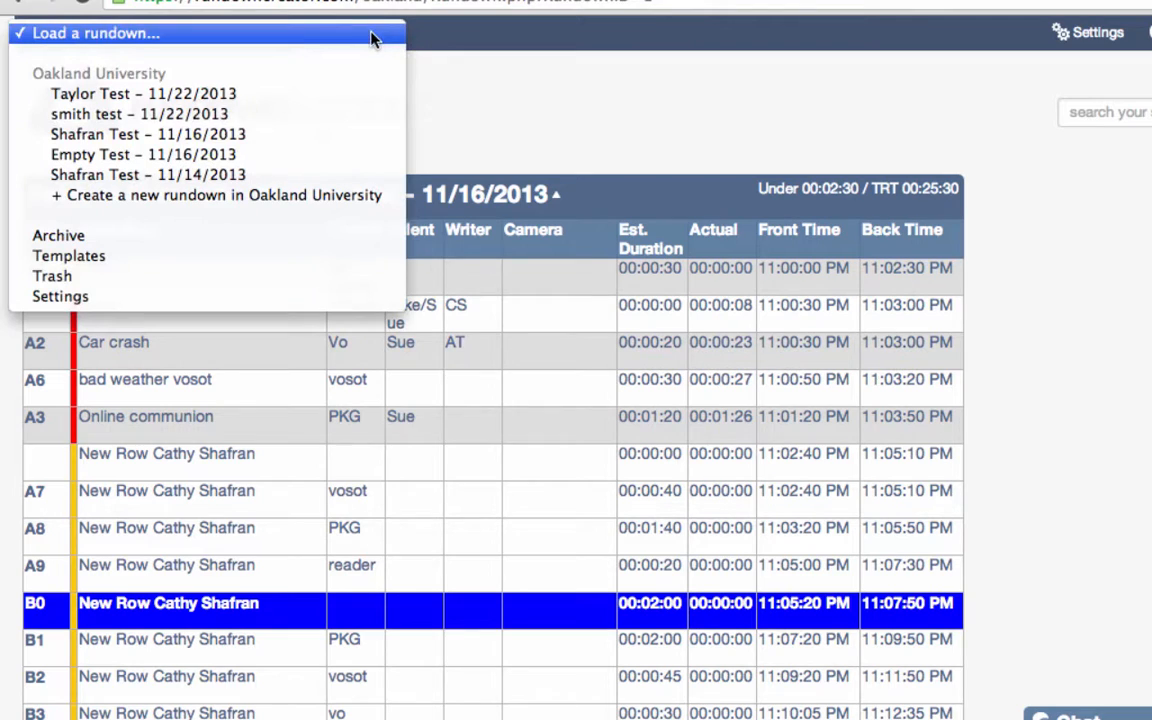
{"action": "left_click", "coordinate": [277, 101]}
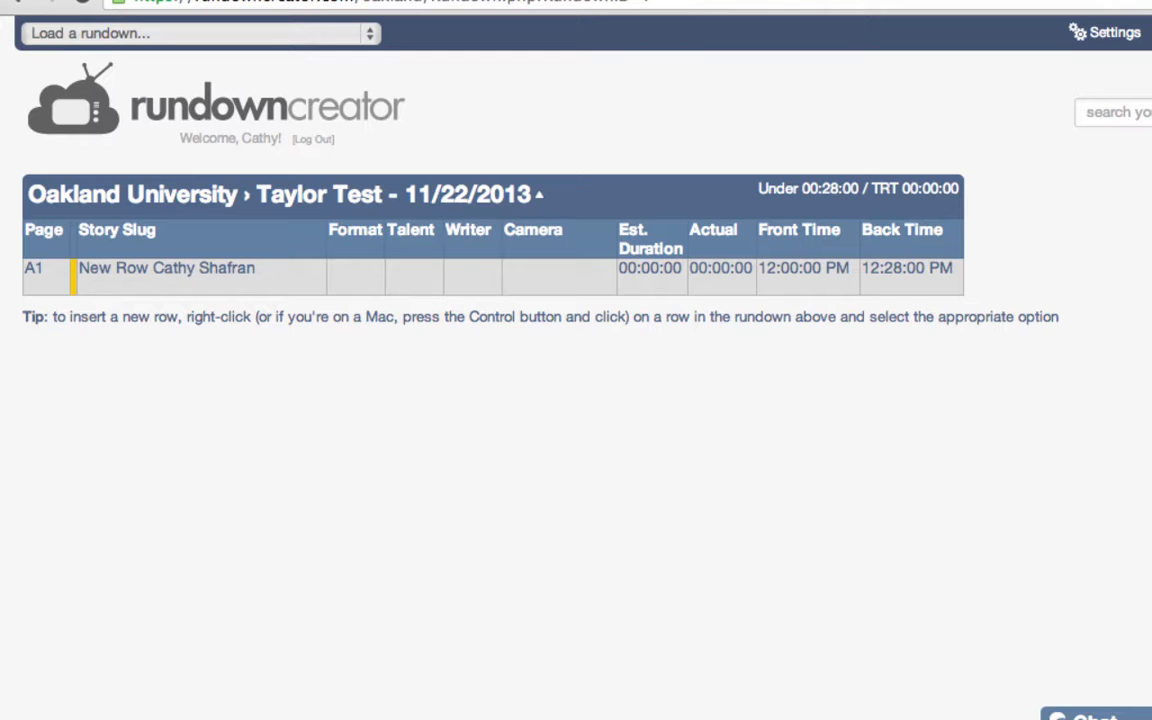
{"action": "left_click", "coordinate": [370, 38]}
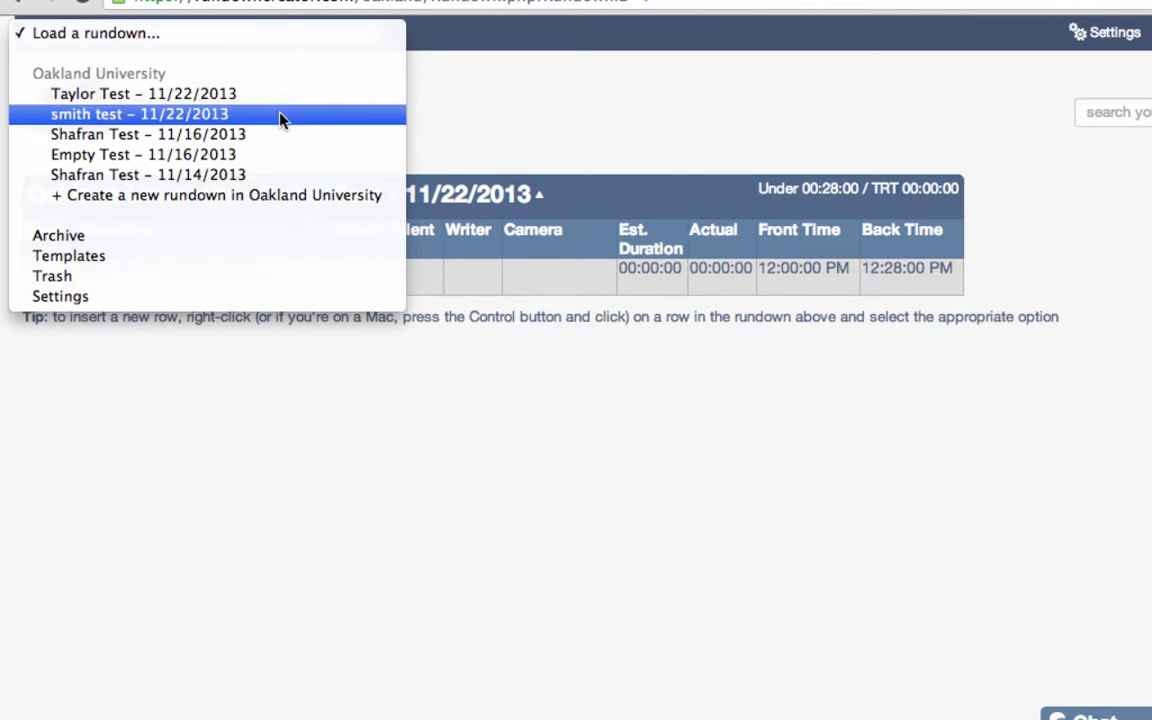
{"action": "left_click", "coordinate": [245, 110]}
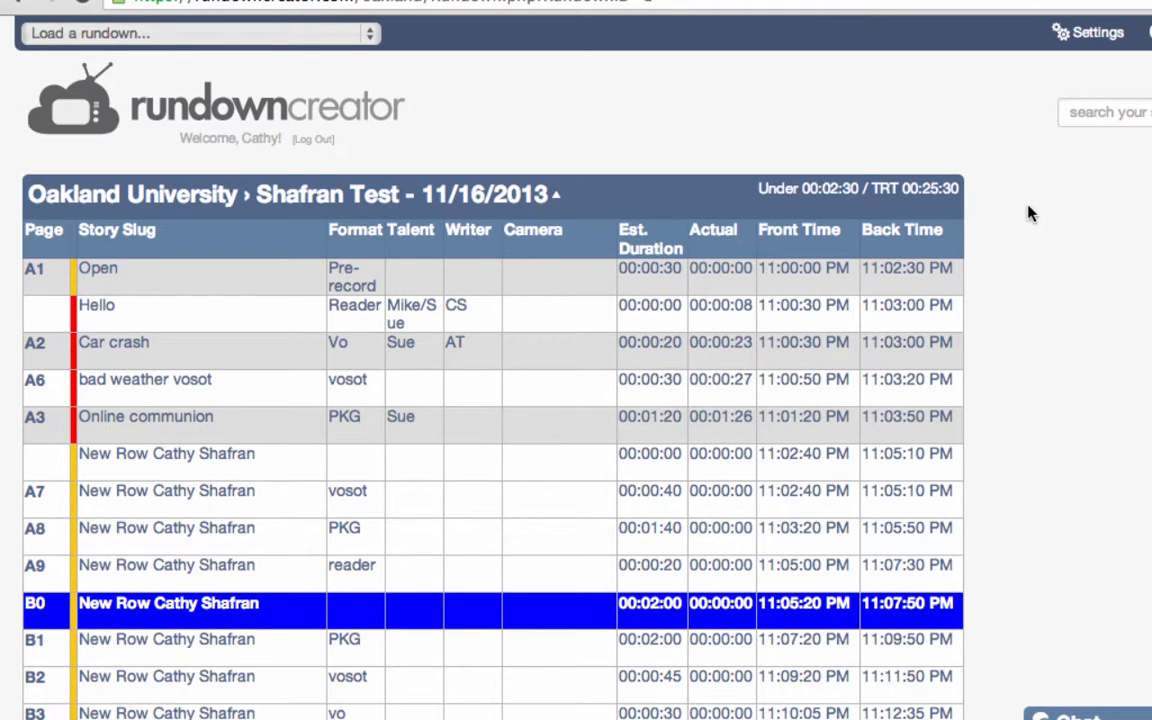
Open the 11/16/2013 rundown in the Teleprompter, dismiss the resolution notice, review the scrolling scripts, then return to the rundown
{"action": "left_click", "coordinate": [556, 198]}
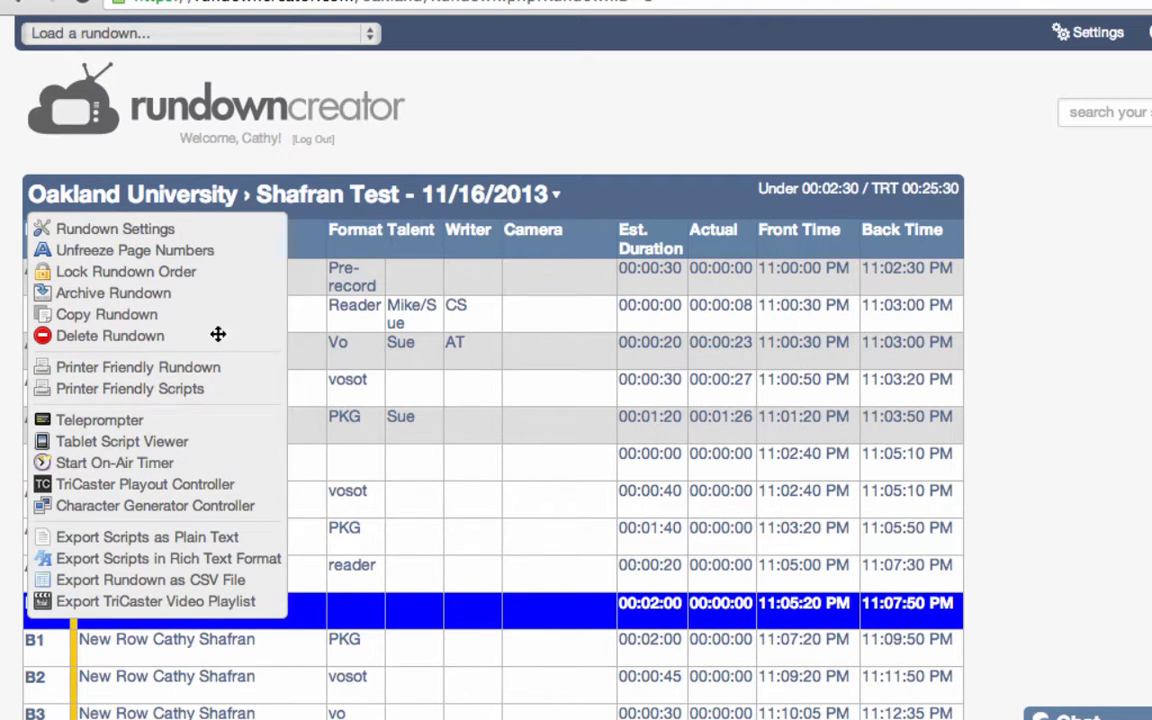
{"action": "left_click", "coordinate": [126, 419]}
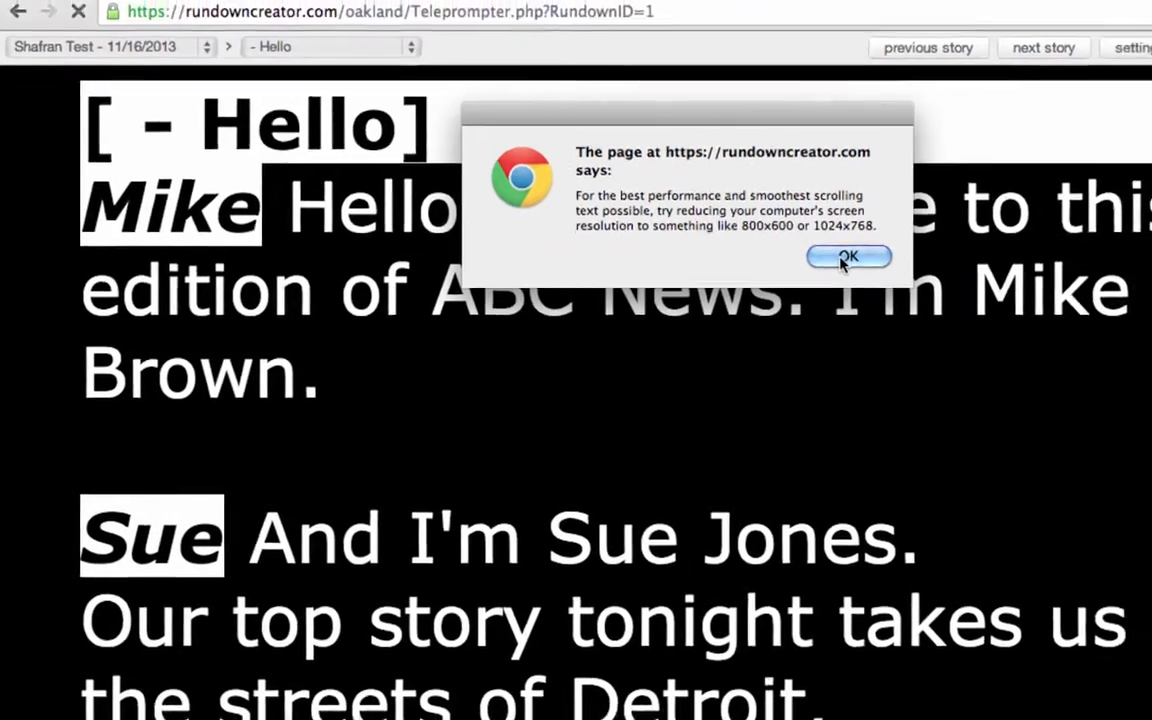
{"action": "left_click", "coordinate": [846, 258]}
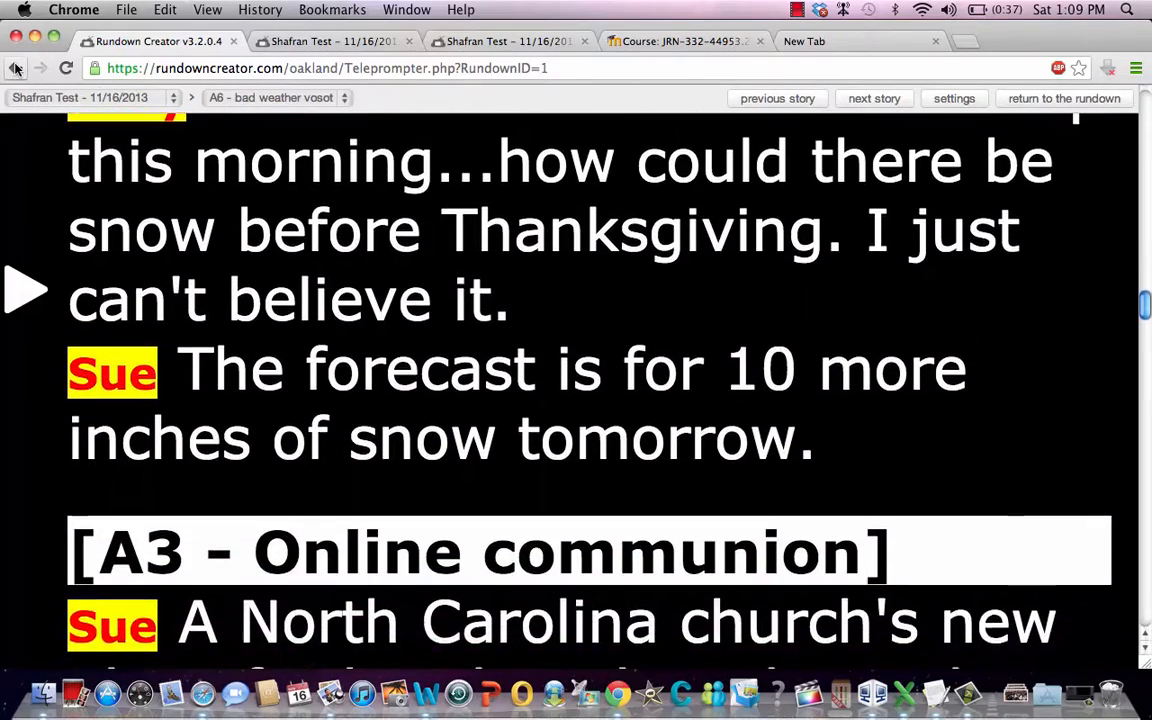
{"action": "left_click", "coordinate": [16, 68]}
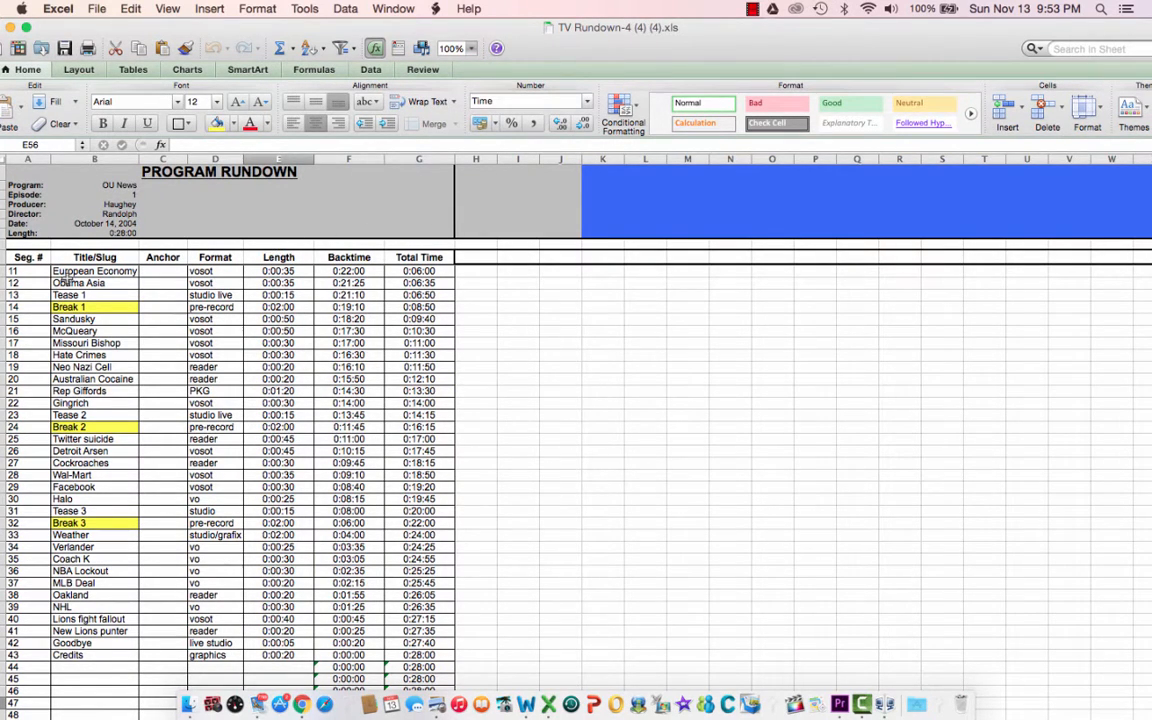
Examine the slugs, formats and lengths of the segments in the Excel spreadsheet TV Rundown-4 (4) (4).xls from the first segment down
{"action": "left_click", "coordinate": [752, 10]}
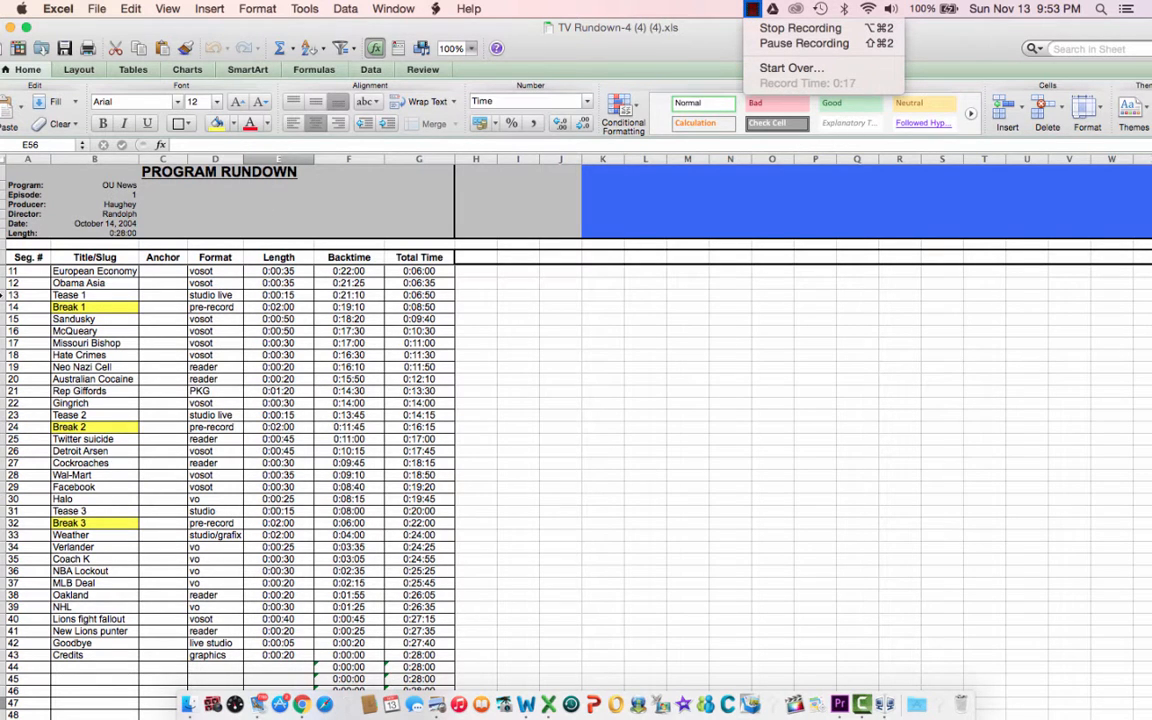
{"action": "scroll", "coordinate": [17, 254], "scroll_direction": "up", "scroll_amount": 5}
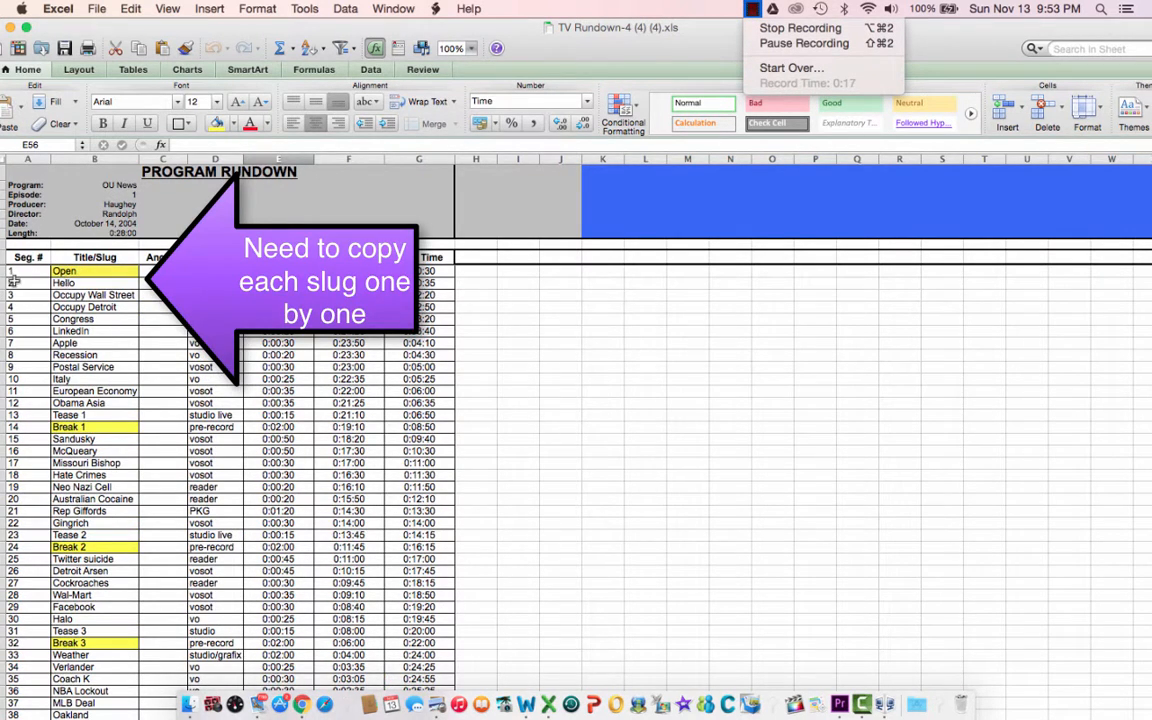
{"action": "left_click", "coordinate": [14, 244]}
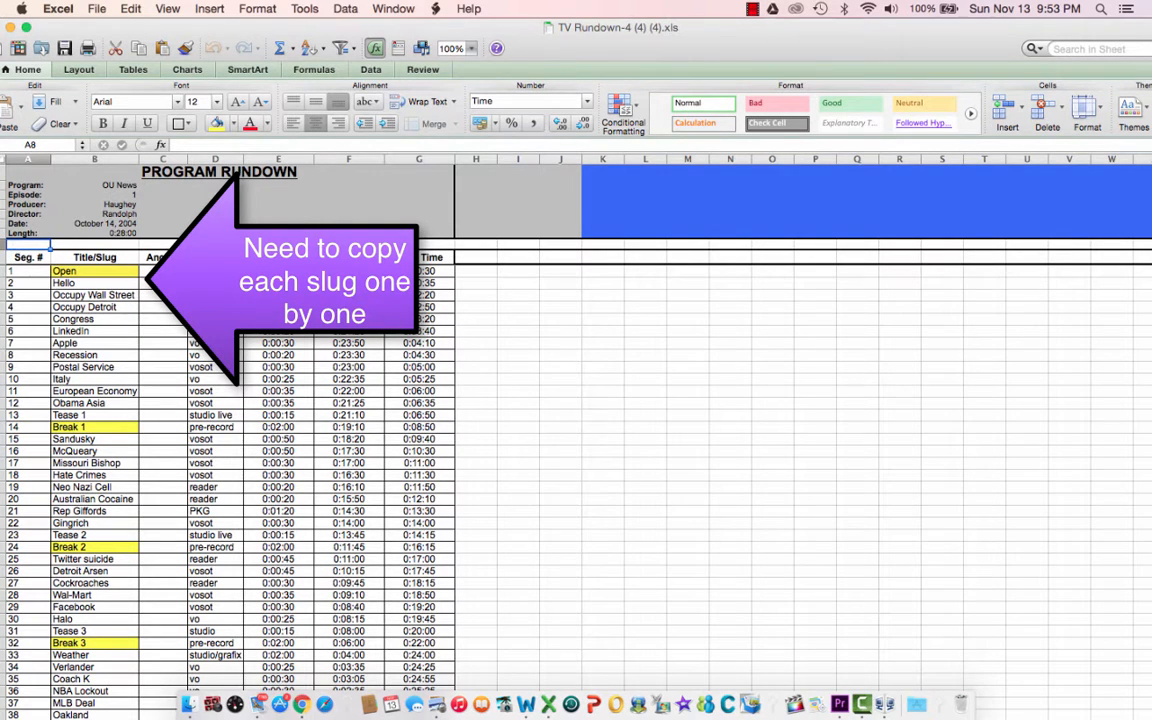
{"action": "left_click_drag", "start_coordinate": [515, 535], "coordinate": [14, 258]}
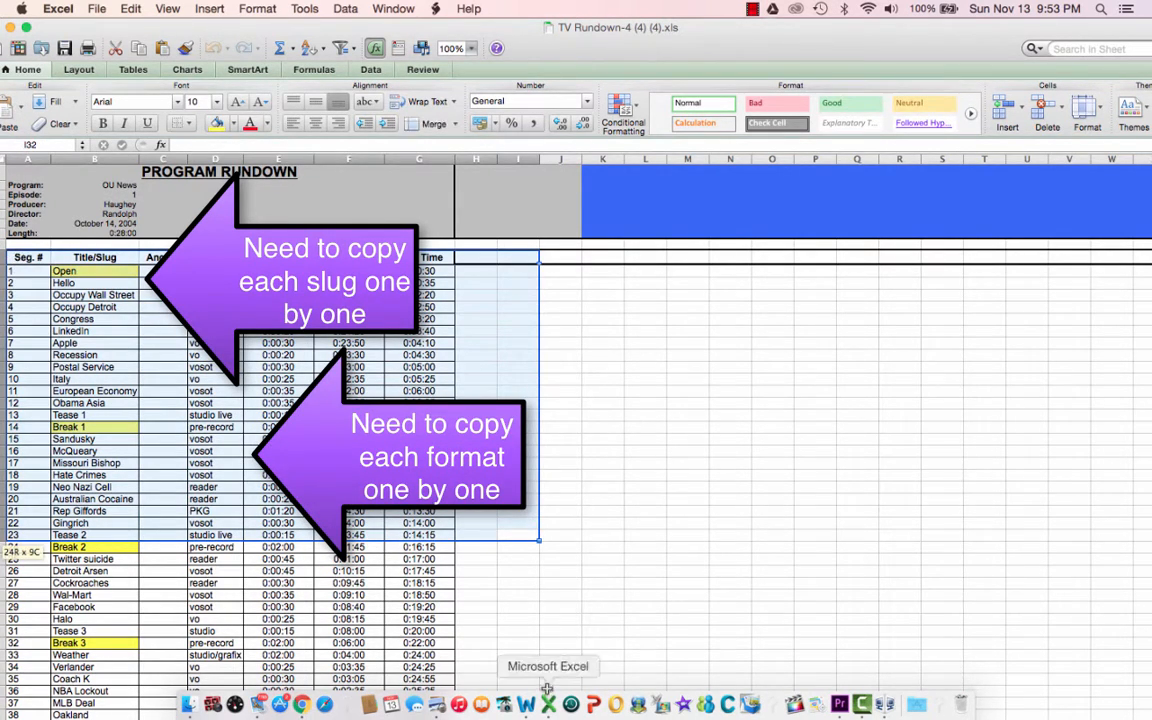
{"action": "left_click_drag", "start_coordinate": [500, 667], "coordinate": [125, 330]}
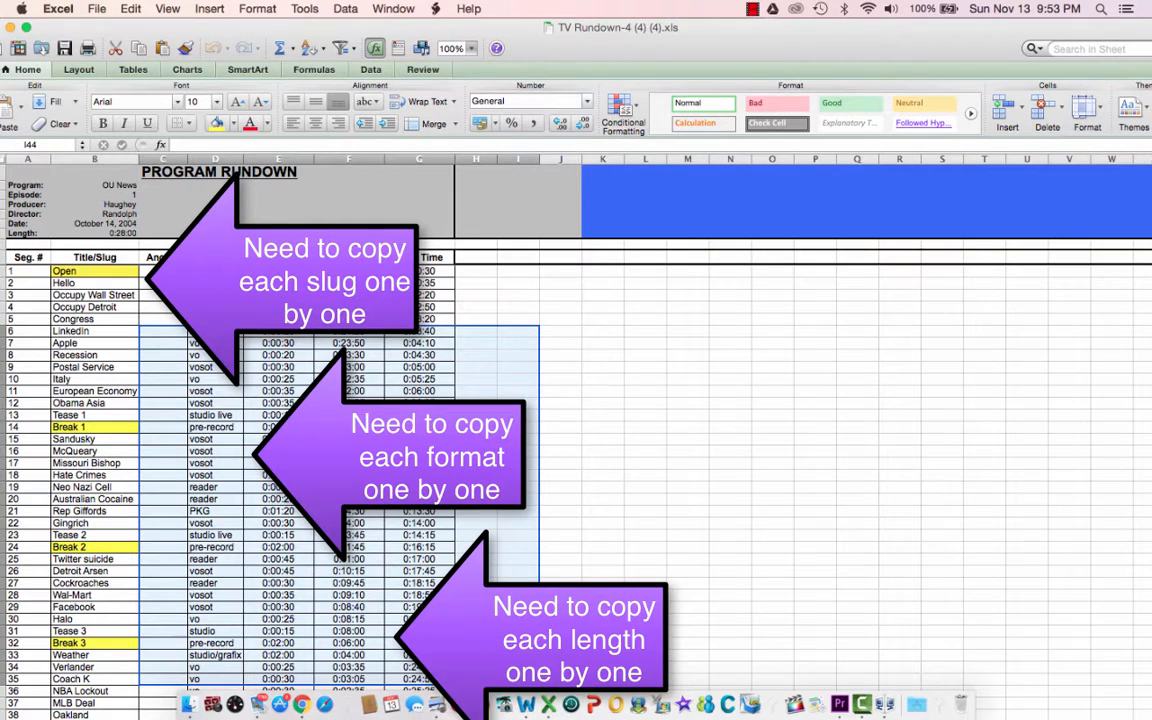
{"action": "left_click", "coordinate": [476, 679]}
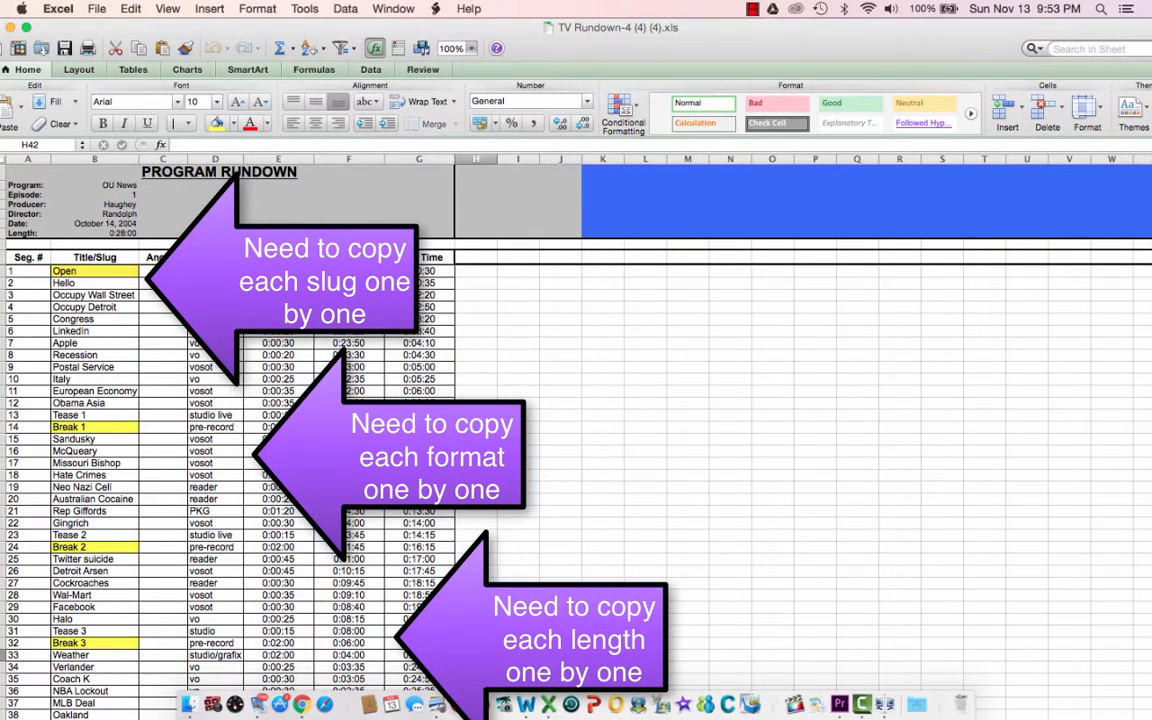
{"action": "left_click", "coordinate": [476, 691]}
{"action": "left_click_drag", "start_coordinate": [455, 689], "coordinate": [5, 536]}
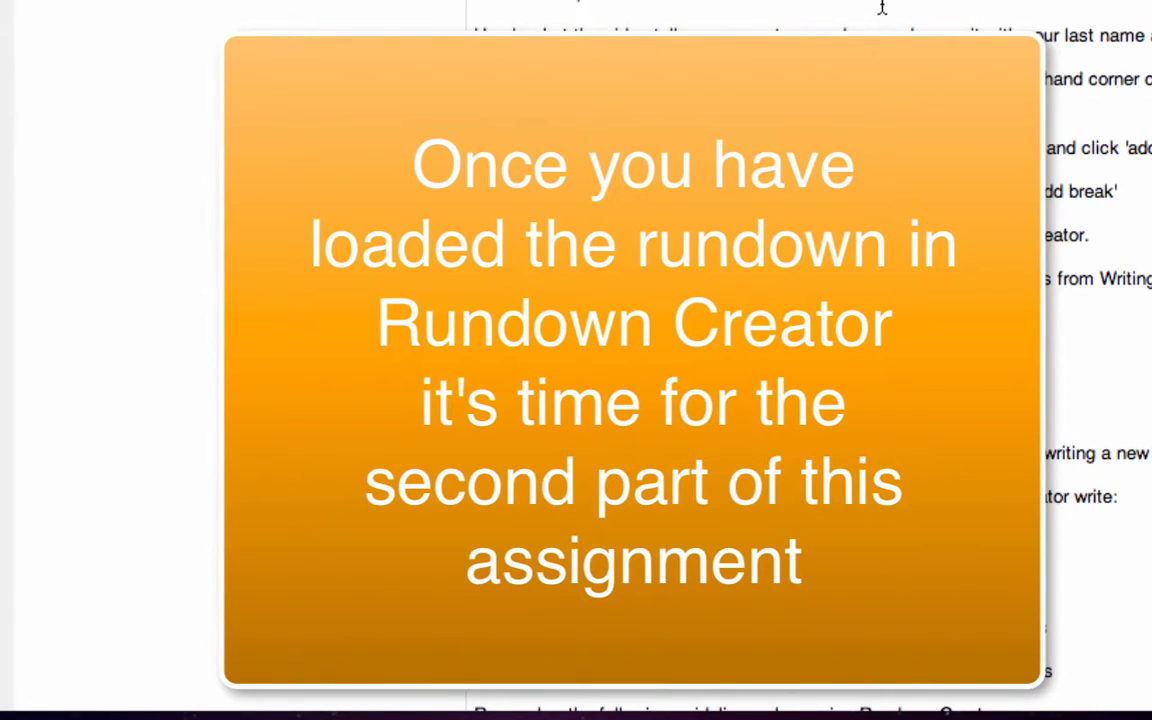
Read through the assignment instructions, then open the A2 Car crash script from the 11/16/2013 rundown
{"action": "scroll", "coordinate": [885, 8], "scroll_direction": "down", "scroll_amount": 2}
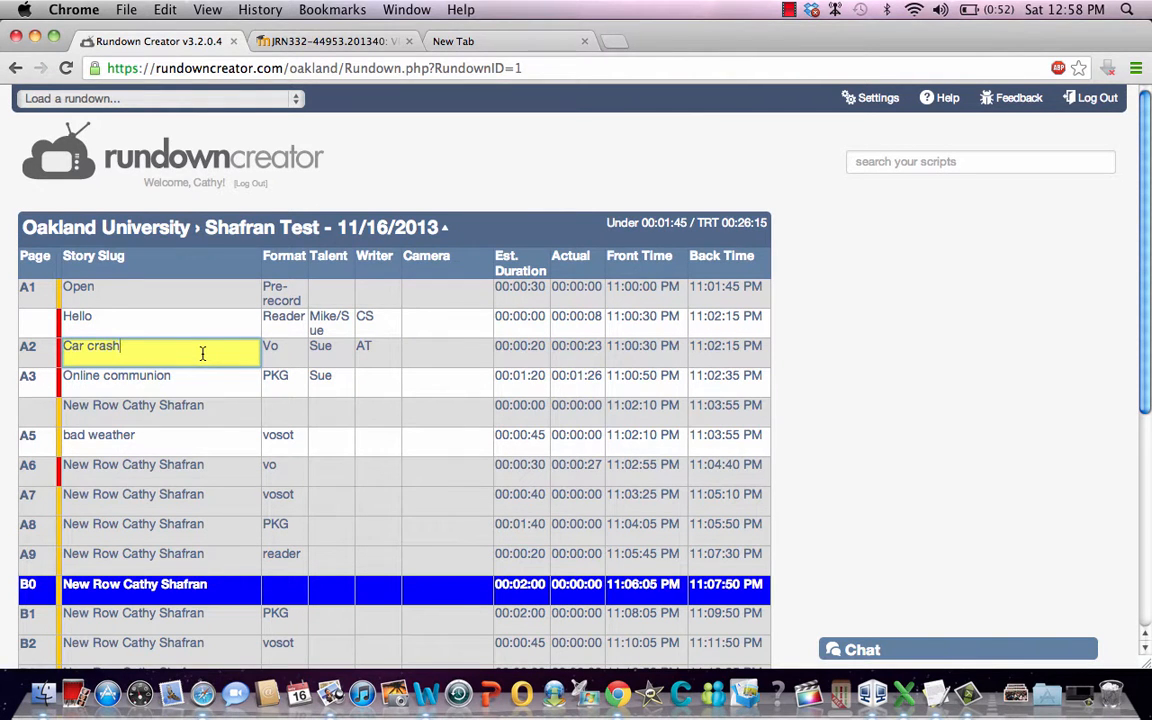
{"action": "right_click", "coordinate": [202, 353]}
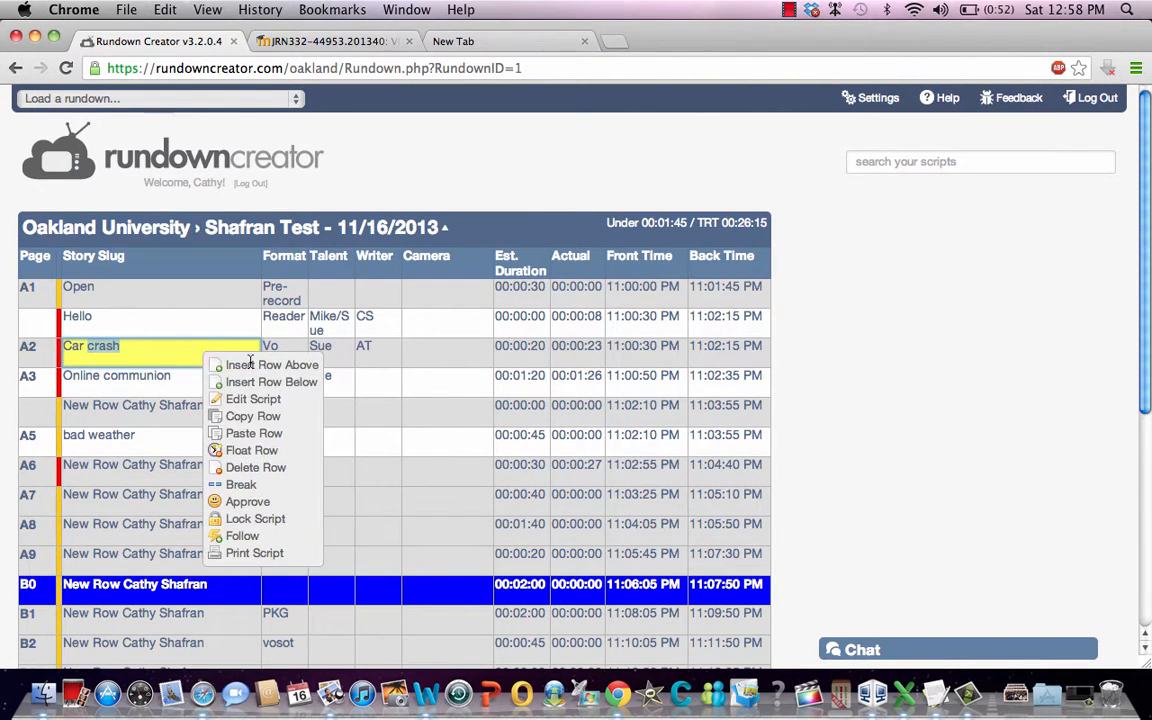
{"action": "left_click", "coordinate": [258, 400]}
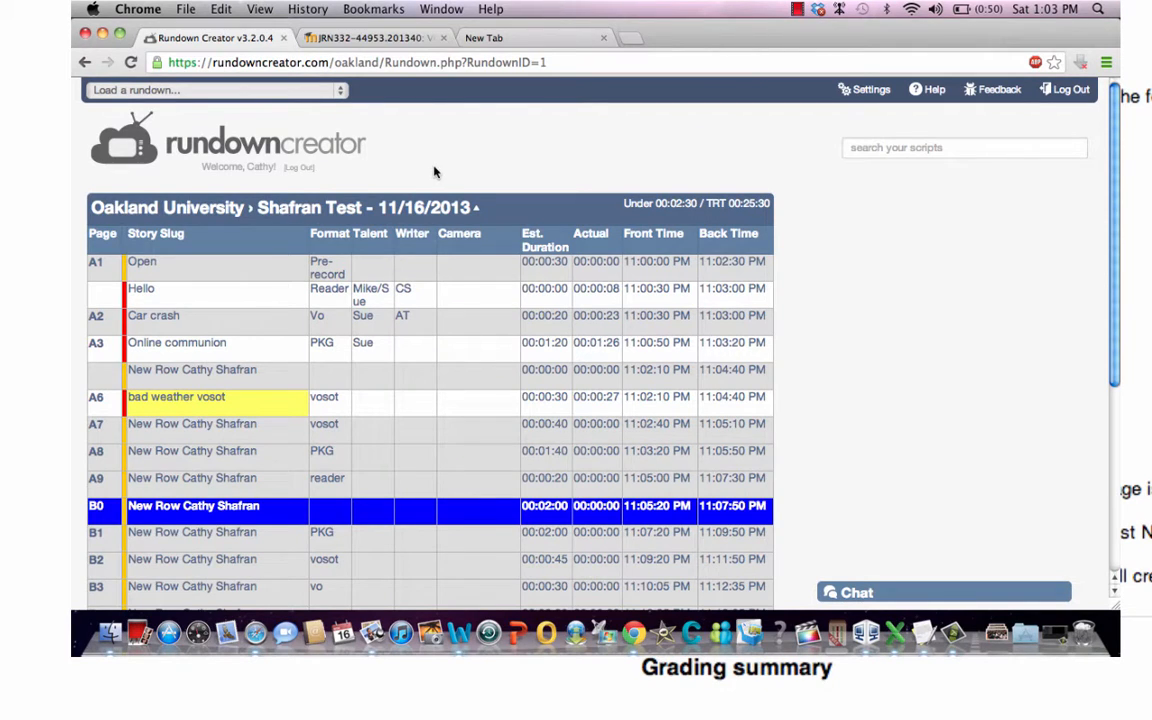
View the 11/16/2013 rundown's printer-friendly scripts from Hello down through the Online communion story
{"action": "left_click", "coordinate": [477, 208]}
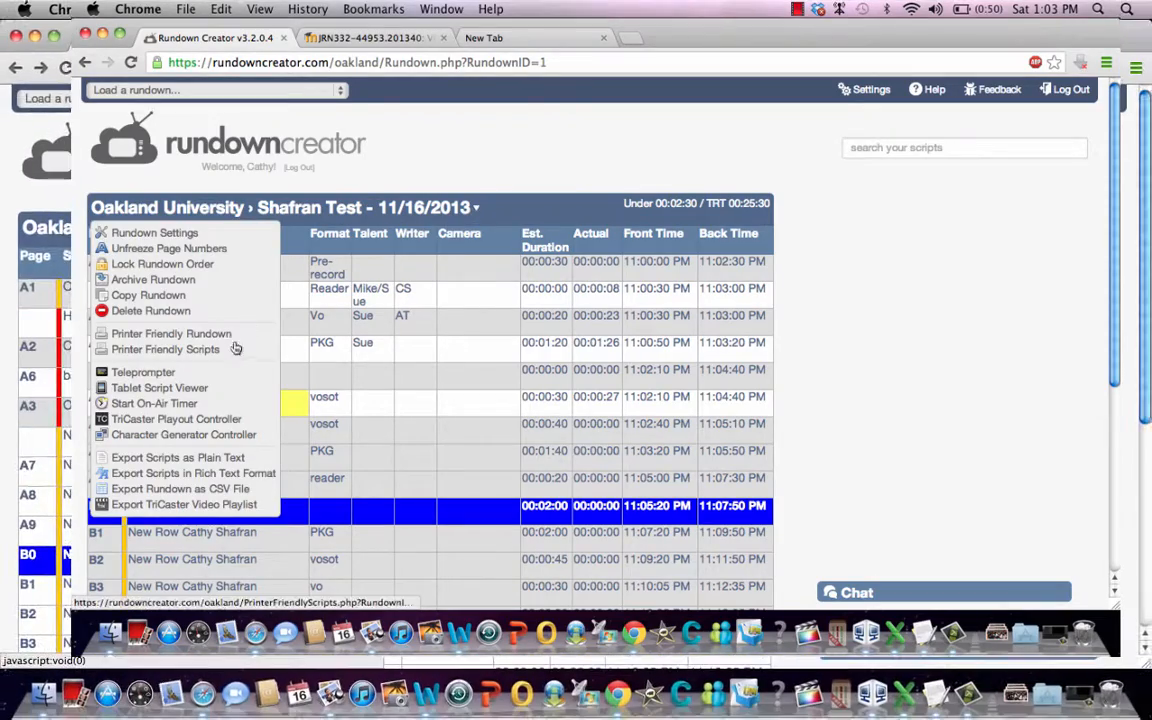
{"action": "left_click", "coordinate": [228, 350]}
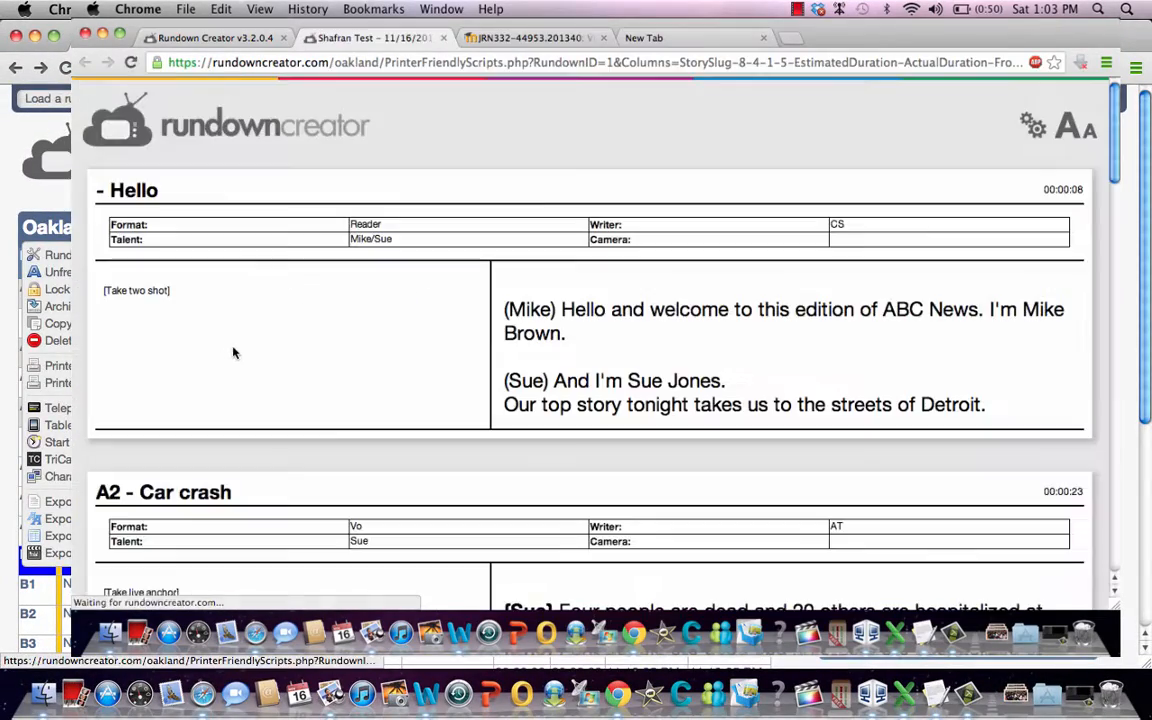
{"action": "scroll", "coordinate": [389, 357], "scroll_direction": "down", "scroll_amount": 10}
{"action": "scroll", "coordinate": [389, 357], "scroll_direction": "down", "scroll_amount": 15}
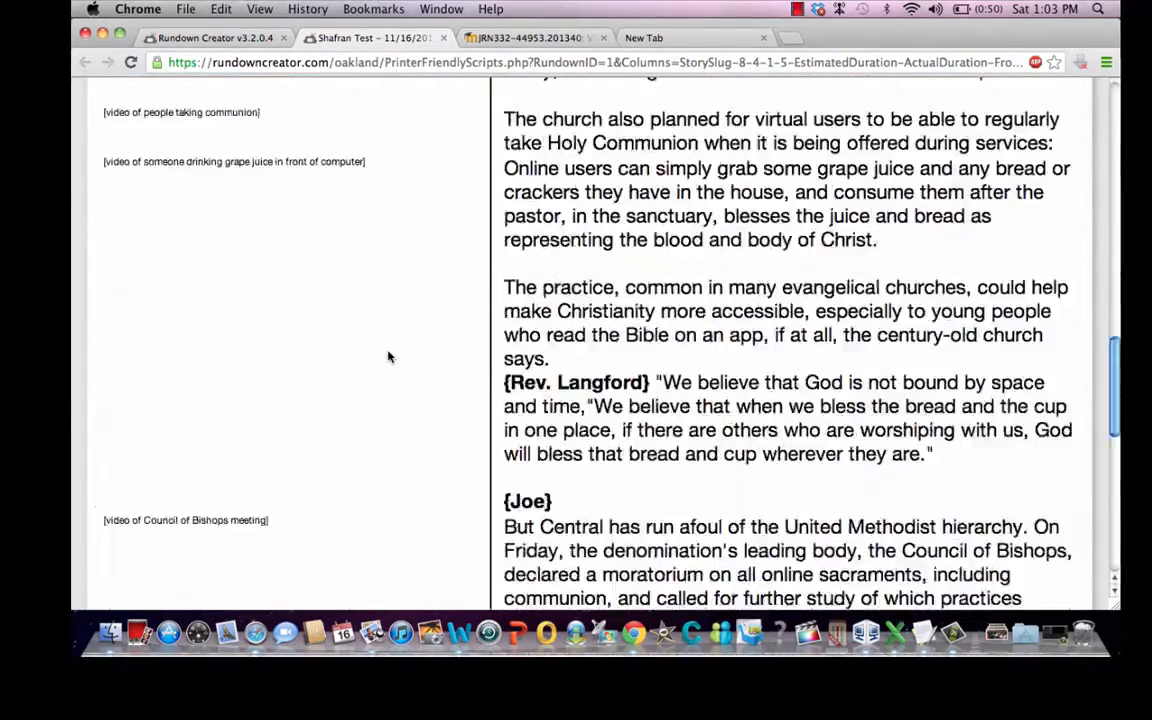